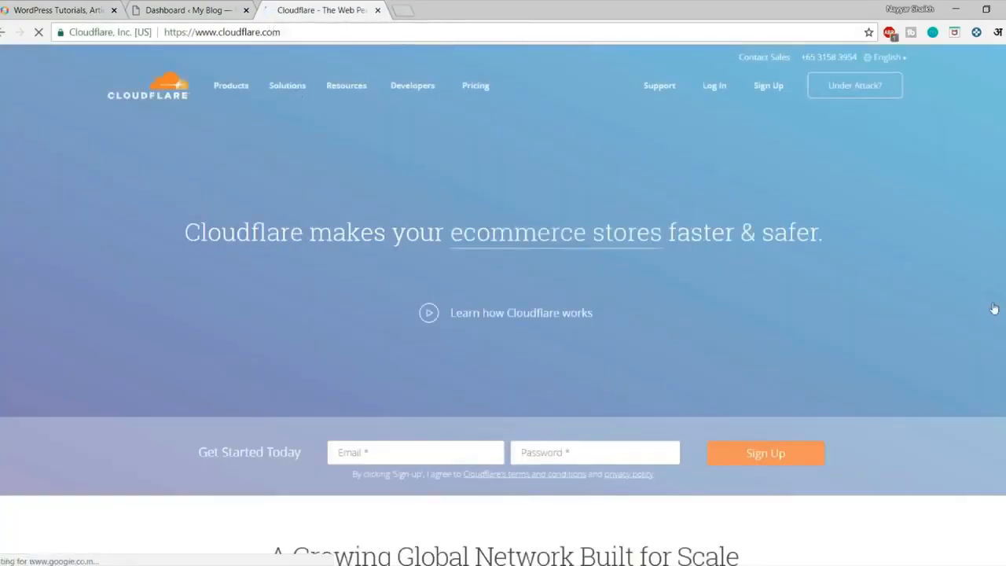
Try the sign-up Email and Password fields on cloudflare.com, then log in to the account dashboard.
{"action": "scroll", "coordinate": [994, 358], "scroll_direction": "down", "scroll_amount": 2}
{"action": "scroll", "coordinate": [994, 358], "scroll_direction": "up", "scroll_amount": 2}
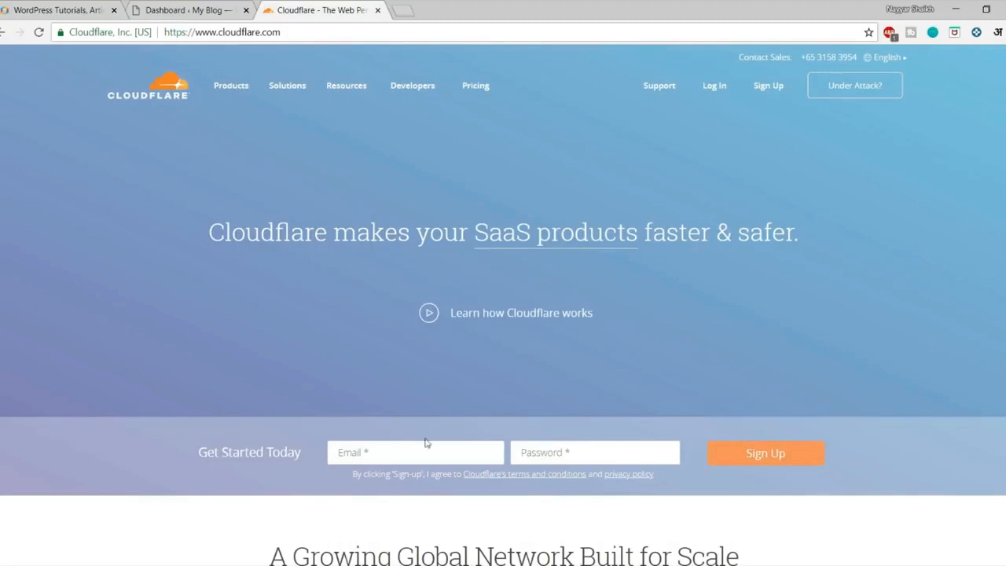
{"action": "left_click", "coordinate": [383, 450]}
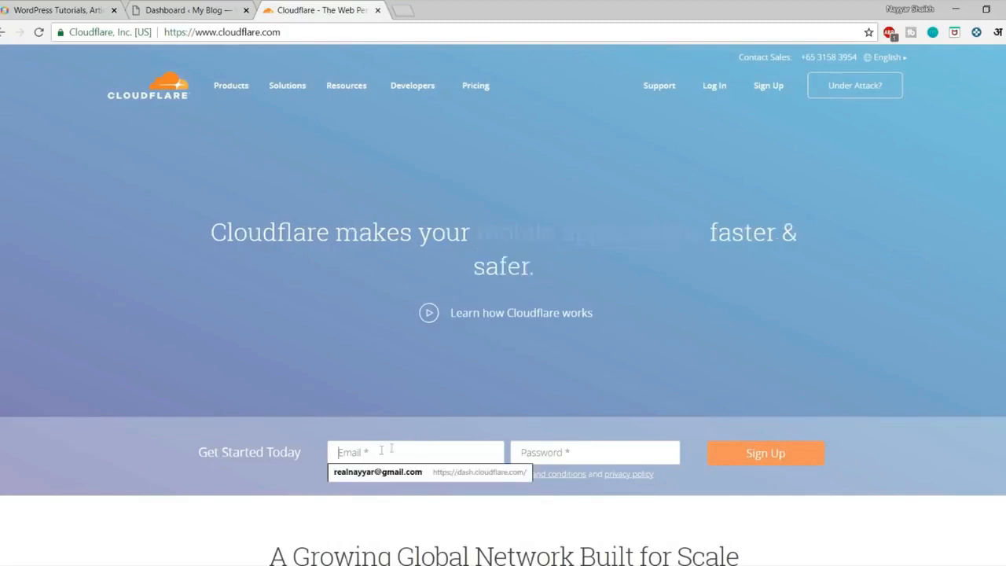
{"action": "left_click", "coordinate": [586, 443]}
{"action": "left_click", "coordinate": [854, 439]}
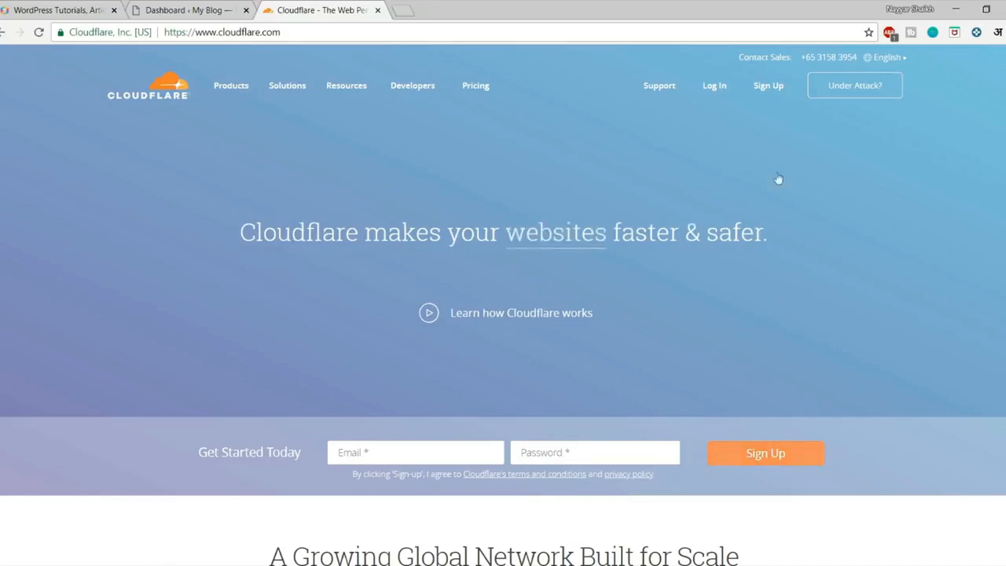
{"action": "left_click", "coordinate": [721, 93]}
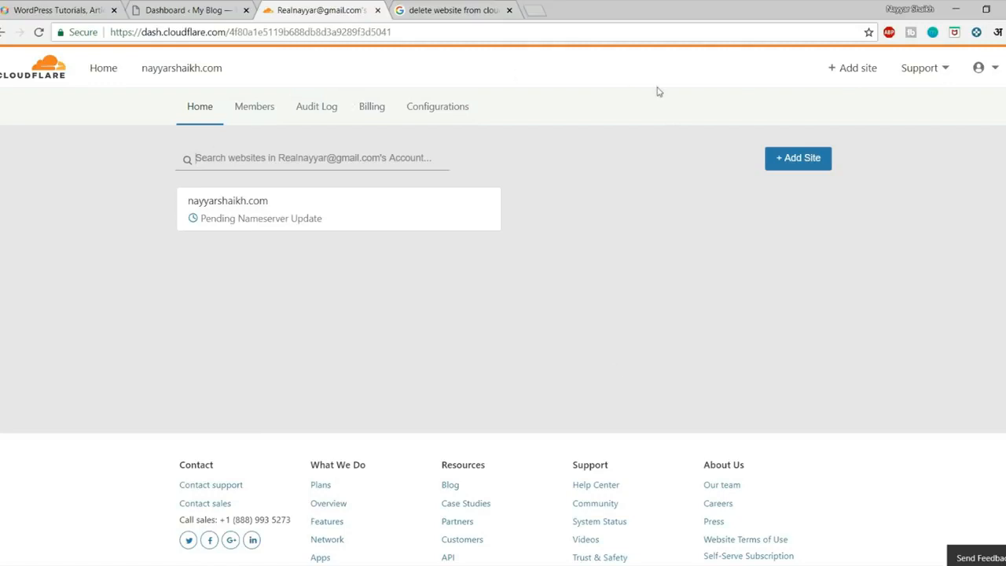
{"action": "left_click", "coordinate": [797, 165]}
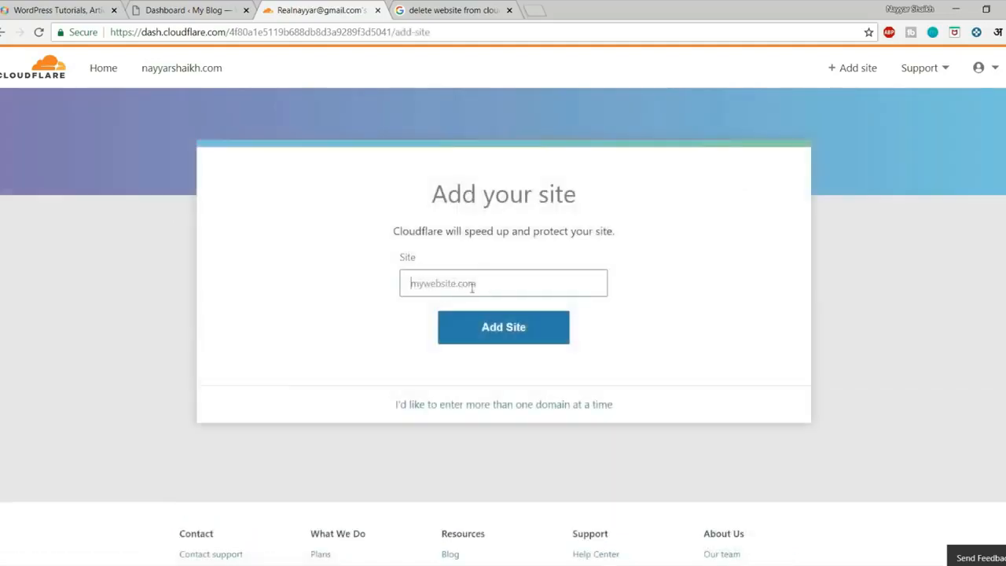
{"action": "left_click", "coordinate": [174, 10]}
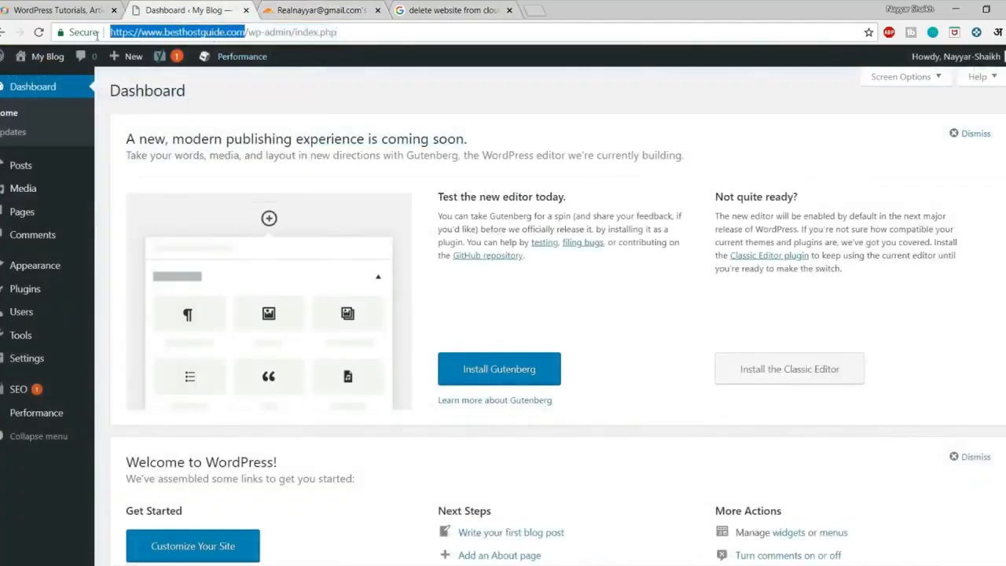
{"action": "left_click", "coordinate": [314, 10]}
{"action": "type", "text": "https://www.besthostguide.com"}
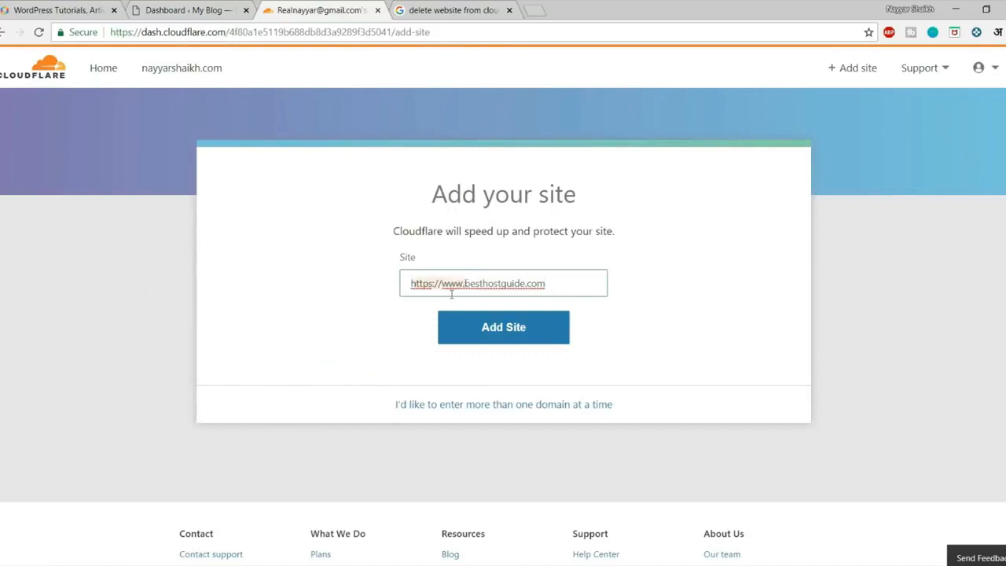
{"action": "left_click_drag", "start_coordinate": [463, 290], "coordinate": [411, 284]}
{"action": "key", "text": "BackSpace"}
{"action": "left_click_drag", "start_coordinate": [503, 287], "coordinate": [415, 290]}
{"action": "left_click", "coordinate": [414, 312]}
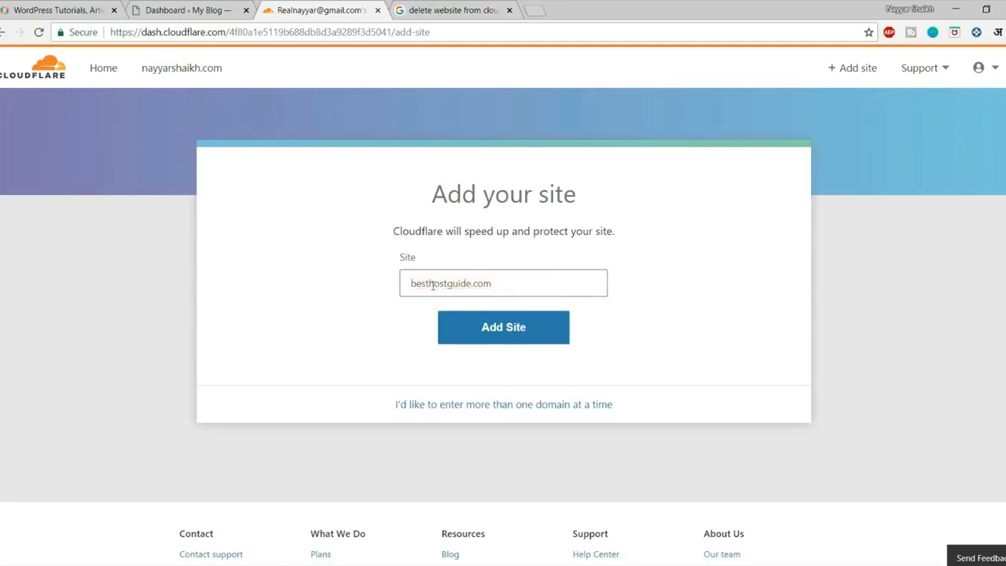
{"action": "left_click_drag", "start_coordinate": [406, 283], "coordinate": [491, 287]}
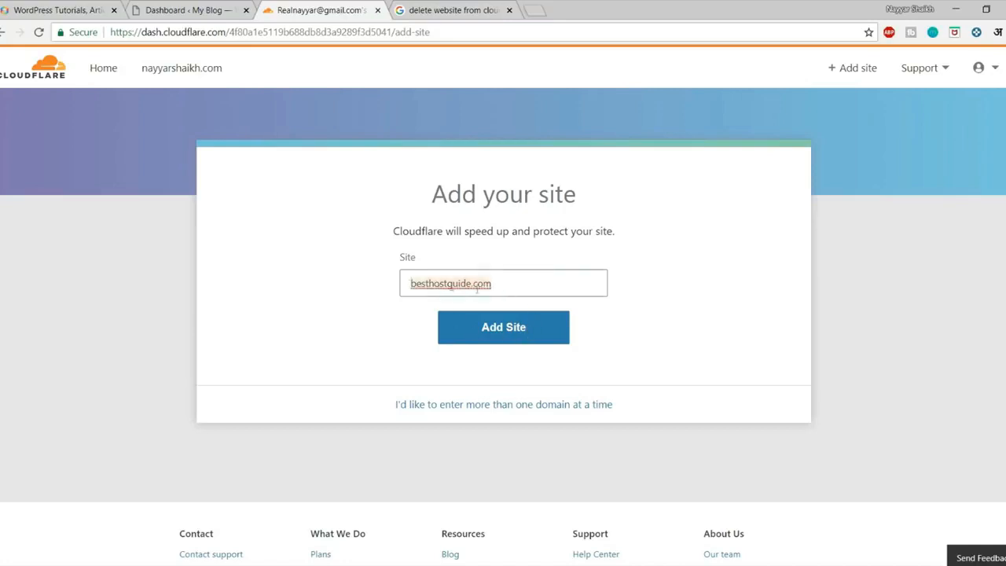
{"action": "left_click", "coordinate": [518, 338]}
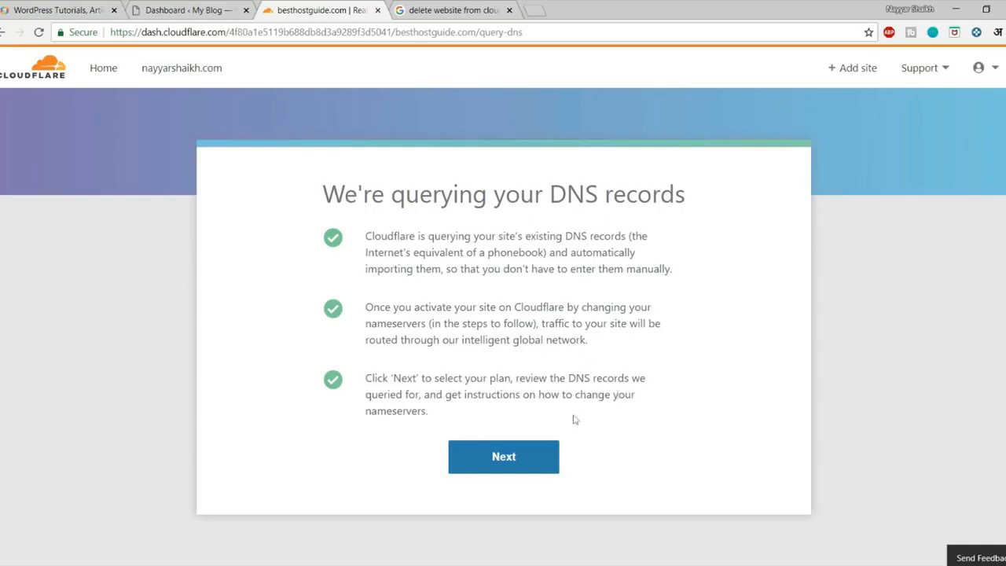
Continue past the DNS scan, then select and confirm the Free $0/month plan.
{"action": "left_click", "coordinate": [531, 464]}
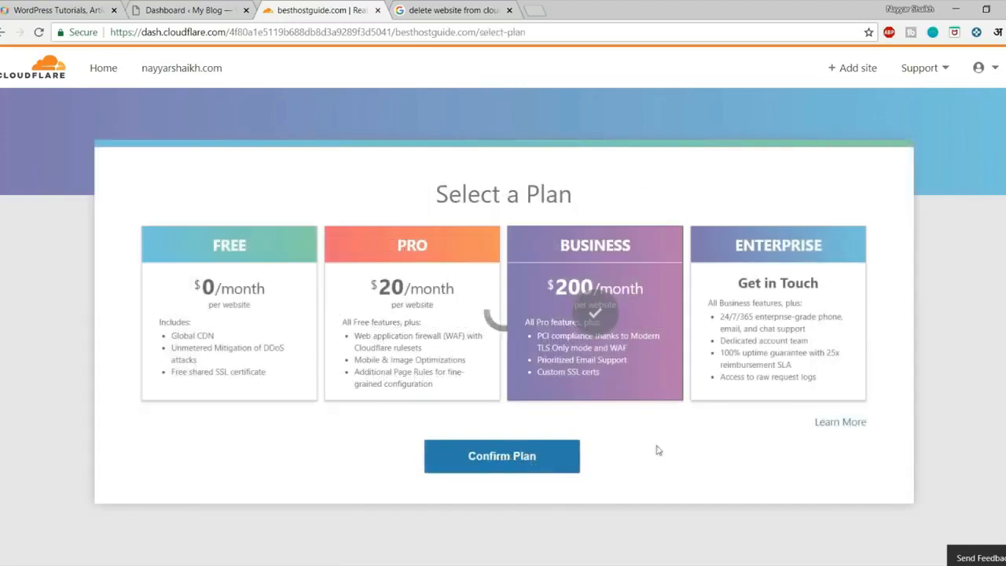
{"action": "left_click", "coordinate": [232, 310]}
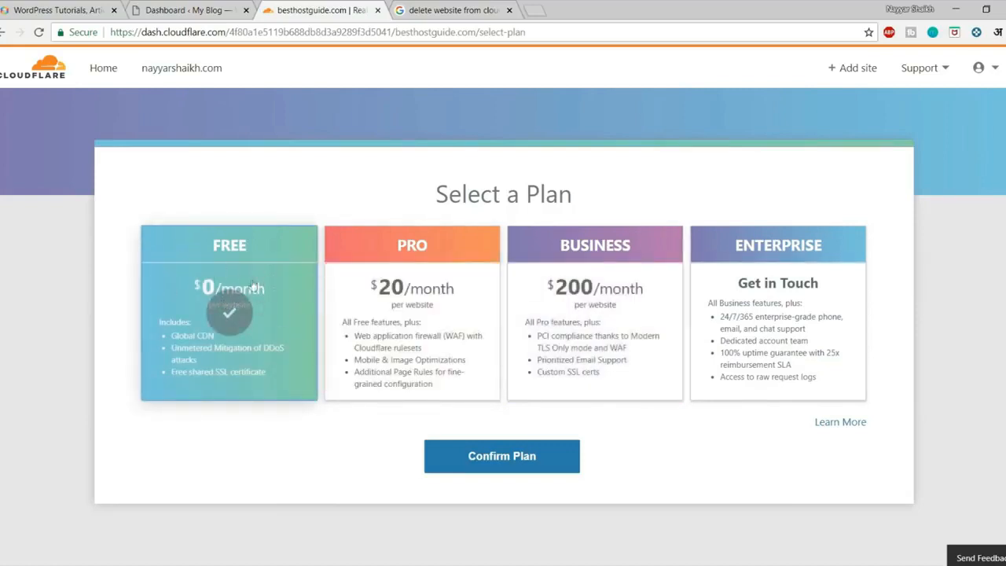
{"action": "left_click", "coordinate": [483, 467]}
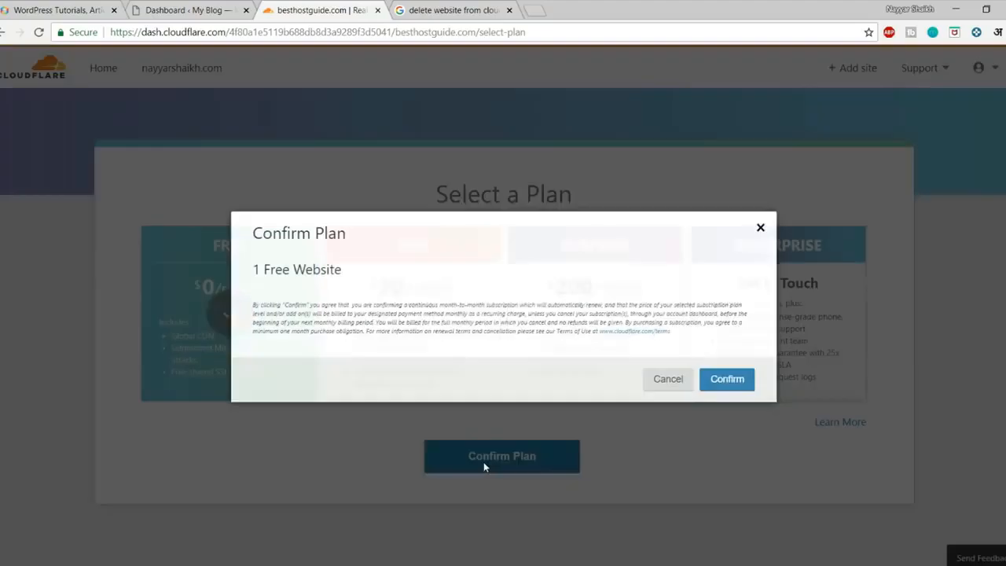
{"action": "left_click", "coordinate": [735, 380]}
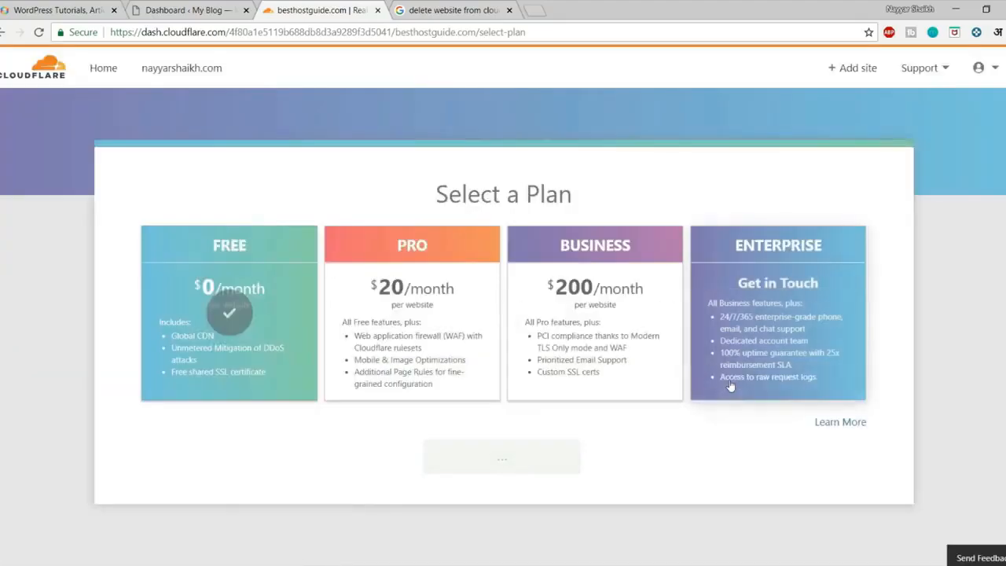
Turn proxying on for the autoconfig, autodiscover, cpanel, cpcontacts and ftp records.
{"action": "scroll", "coordinate": [541, 448], "scroll_direction": "down", "scroll_amount": 5}
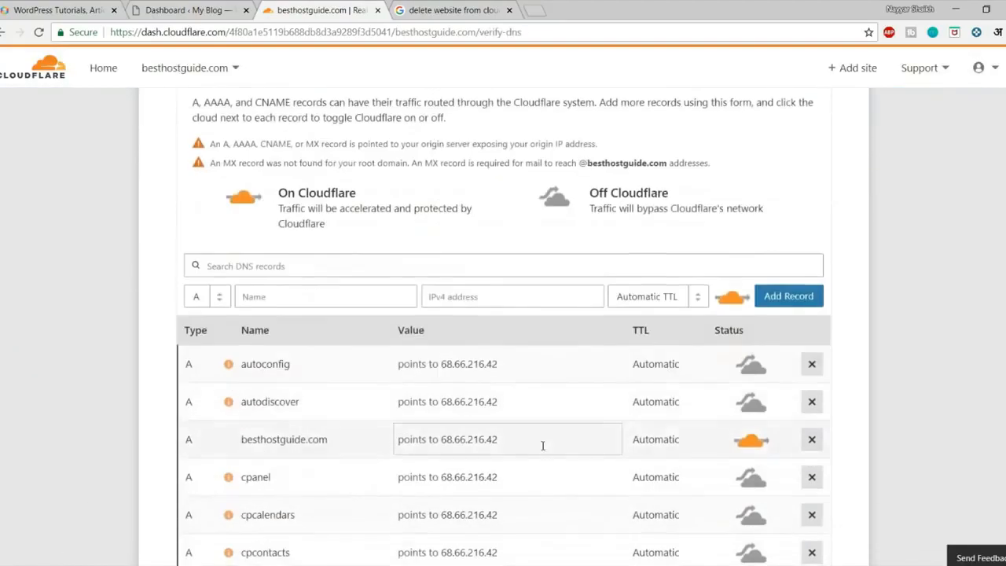
{"action": "scroll", "coordinate": [488, 409], "scroll_direction": "up", "scroll_amount": 5}
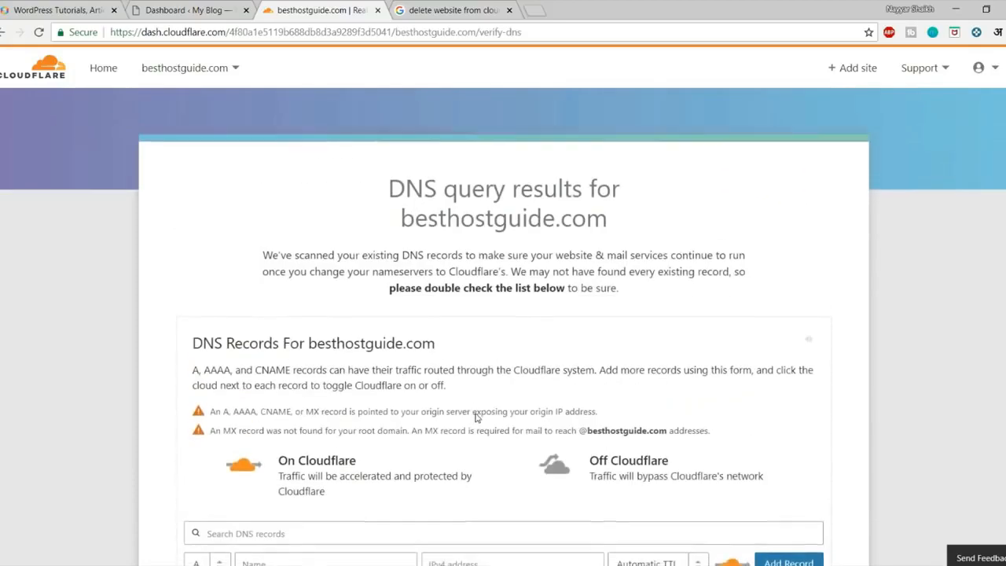
{"action": "left_click_drag", "start_coordinate": [393, 198], "coordinate": [575, 199]}
{"action": "left_click", "coordinate": [583, 202]}
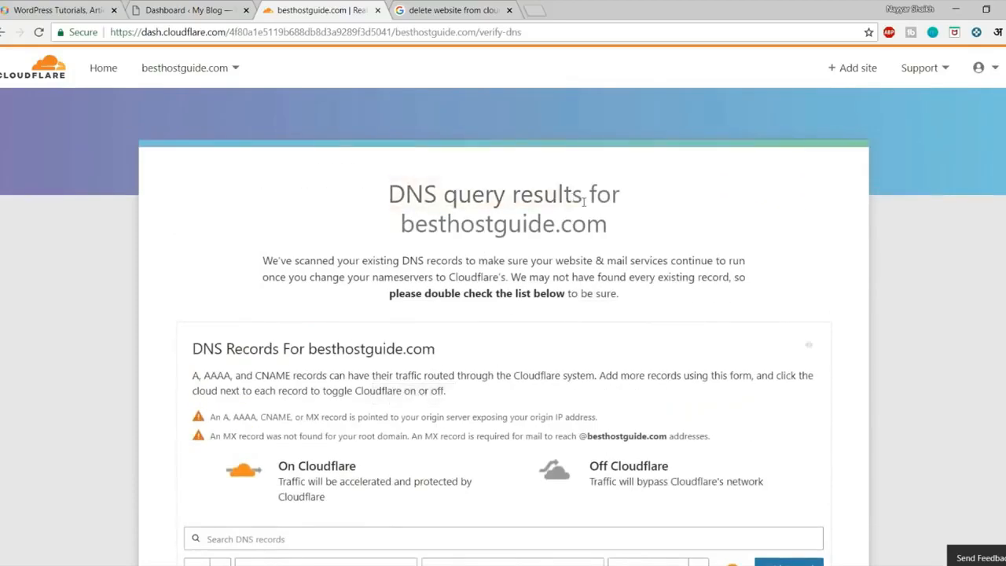
{"action": "scroll", "coordinate": [626, 252], "scroll_direction": "down", "scroll_amount": 3}
{"action": "scroll", "coordinate": [623, 261], "scroll_direction": "down", "scroll_amount": 1}
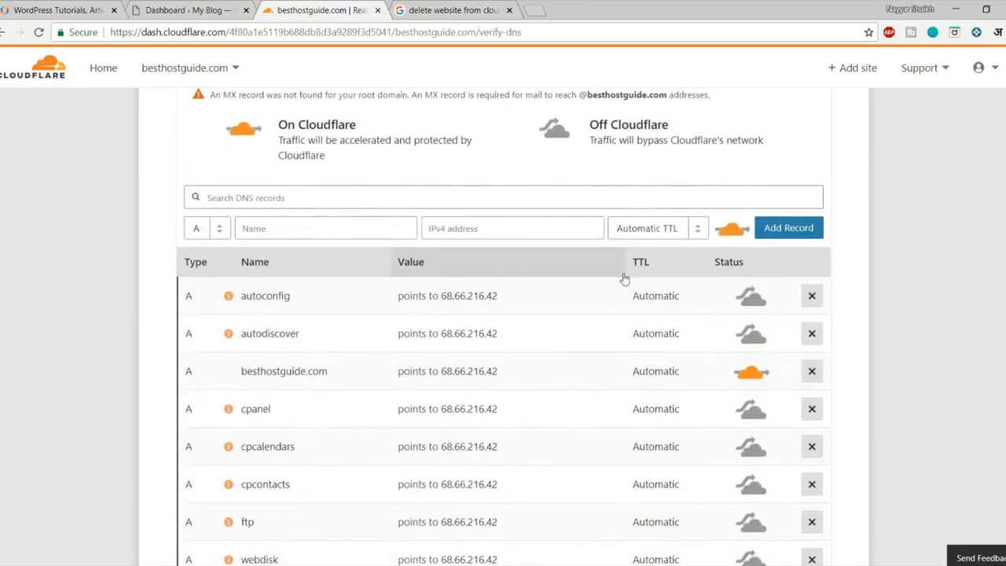
{"action": "left_click", "coordinate": [751, 296]}
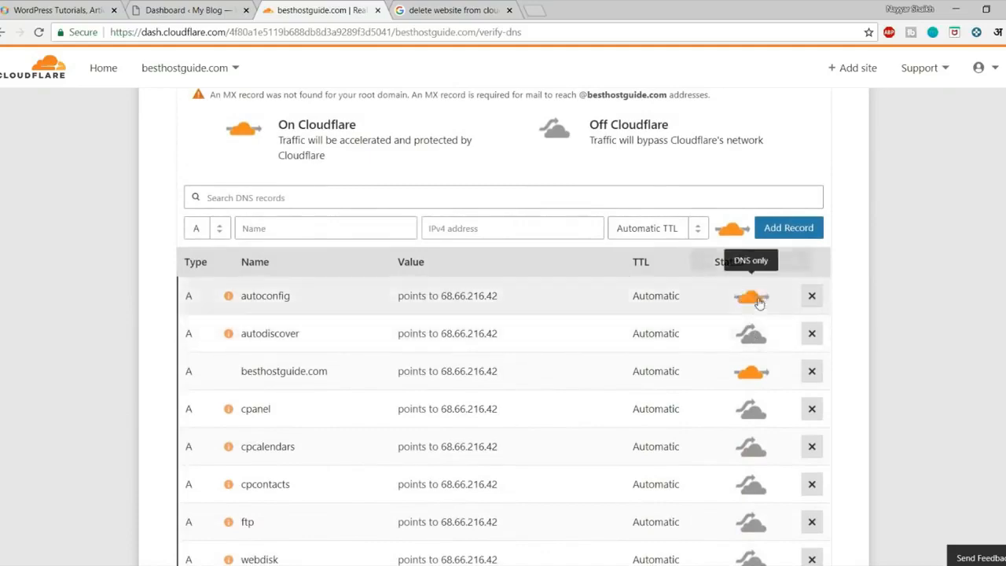
{"action": "left_click", "coordinate": [753, 334]}
{"action": "scroll", "coordinate": [780, 336], "scroll_direction": "down", "scroll_amount": 2}
{"action": "left_click", "coordinate": [751, 272]}
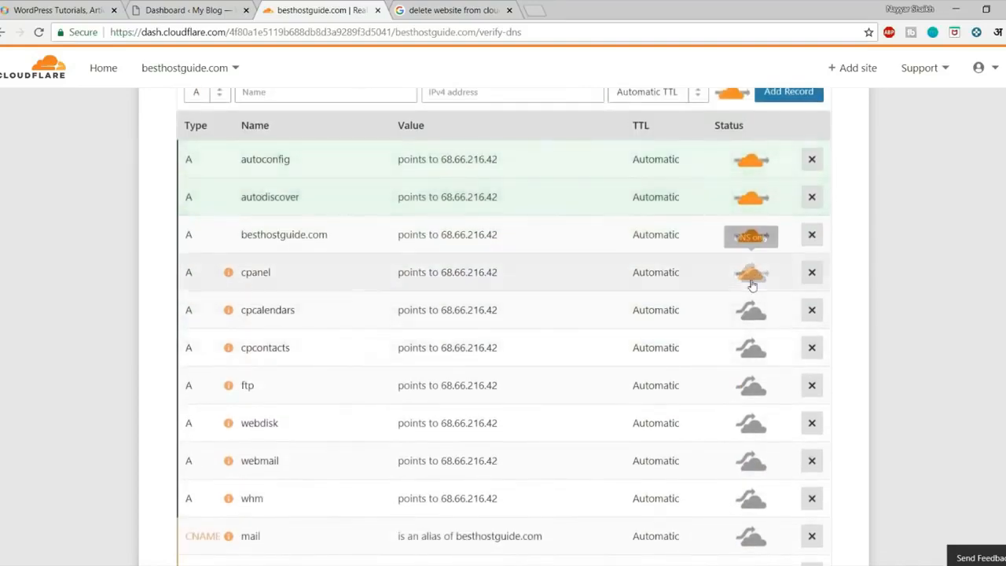
{"action": "left_click", "coordinate": [754, 357]}
{"action": "left_click", "coordinate": [753, 387]}
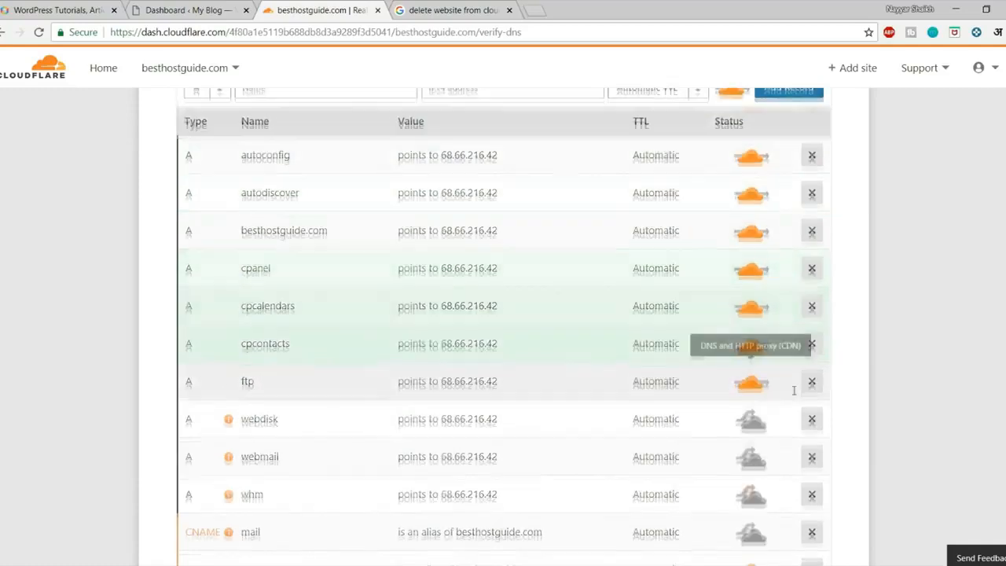
Turn proxying on for the webdisk, webmail, whm and mail alias records.
{"action": "scroll", "coordinate": [755, 387], "scroll_direction": "down", "scroll_amount": 3}
{"action": "left_click", "coordinate": [753, 220]}
{"action": "left_click", "coordinate": [753, 257]}
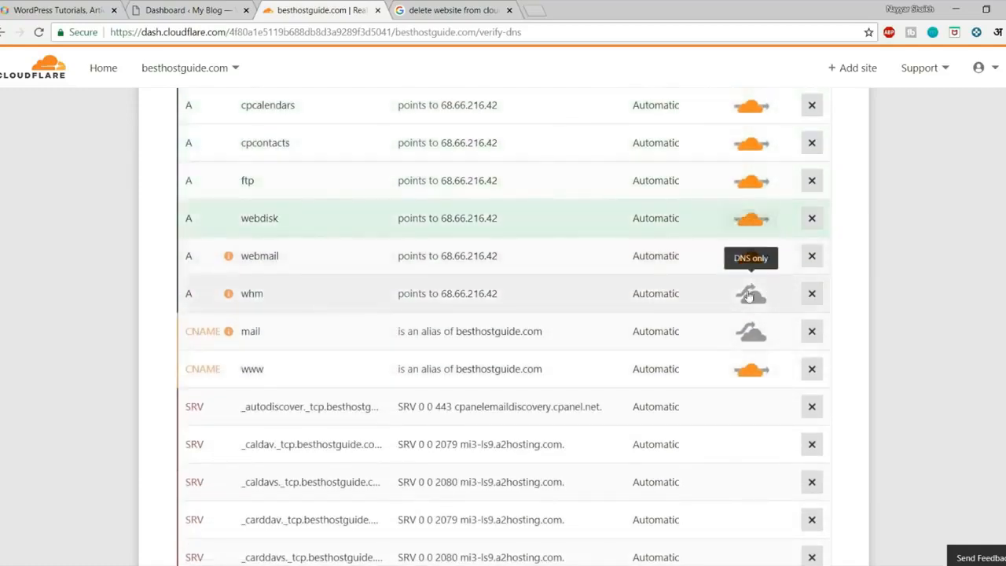
{"action": "left_click", "coordinate": [753, 295]}
{"action": "left_click", "coordinate": [753, 333]}
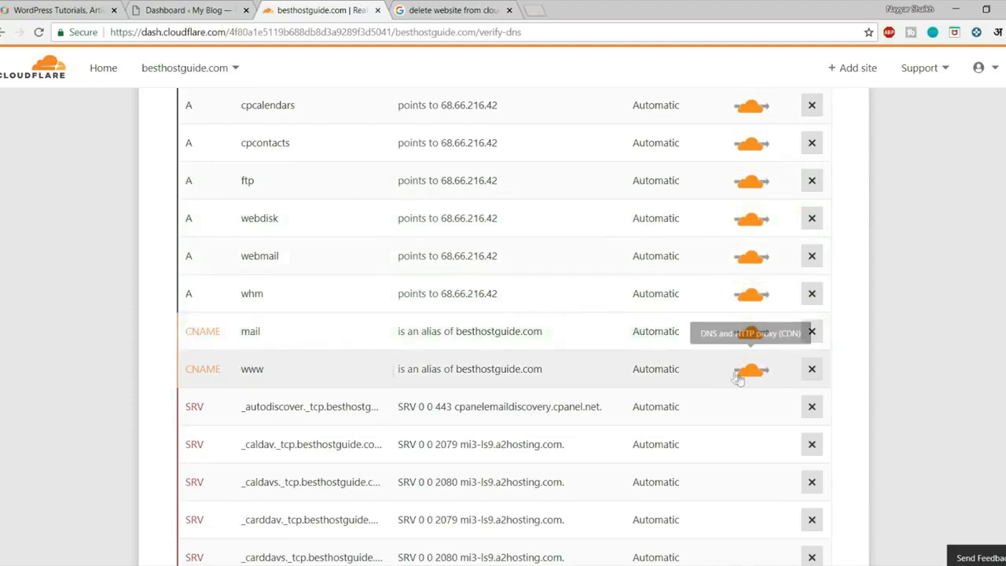
Continue from the DNS records to the nameserver change instructions.
{"action": "scroll", "coordinate": [737, 379], "scroll_direction": "up", "scroll_amount": 10}
{"action": "scroll", "coordinate": [739, 375], "scroll_direction": "down", "scroll_amount": 15}
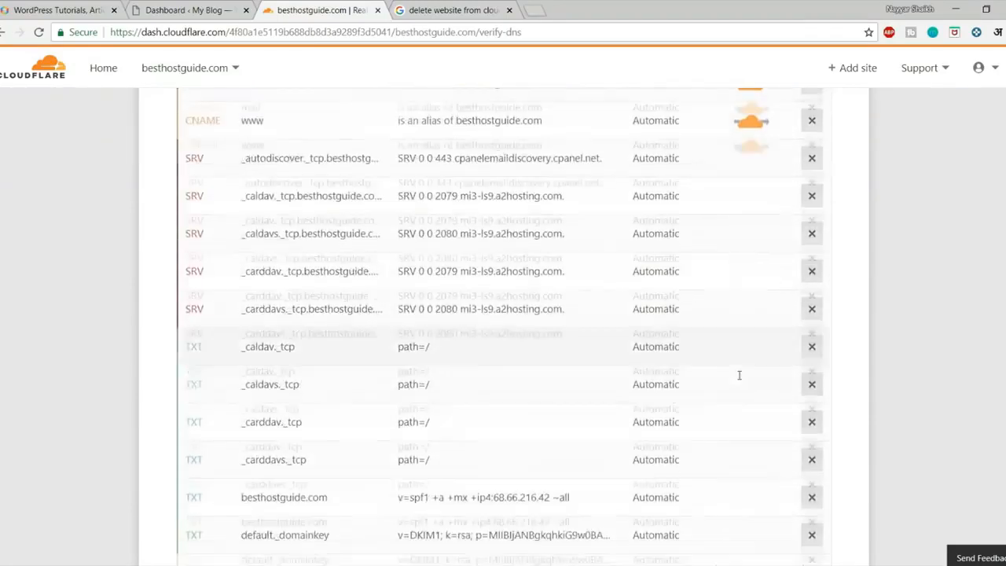
{"action": "left_click", "coordinate": [471, 262]}
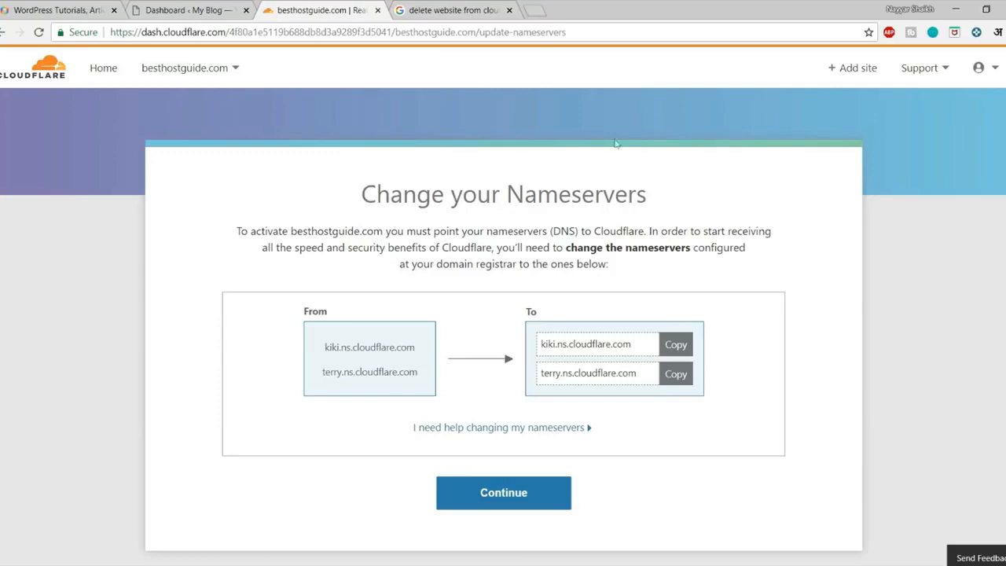
Search Google for 'how to change nameservers in godaddy' using the suggestion.
{"action": "left_click", "coordinate": [460, 11]}
{"action": "scroll", "coordinate": [230, 236], "scroll_direction": "up", "scroll_amount": 3}
{"action": "left_click", "coordinate": [244, 78]}
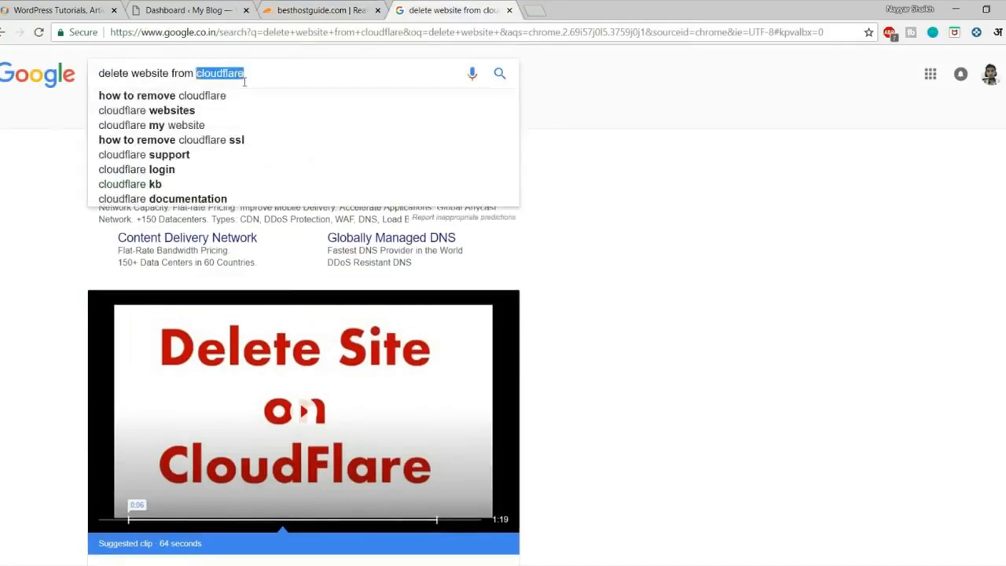
{"action": "type", "text": "how t"}
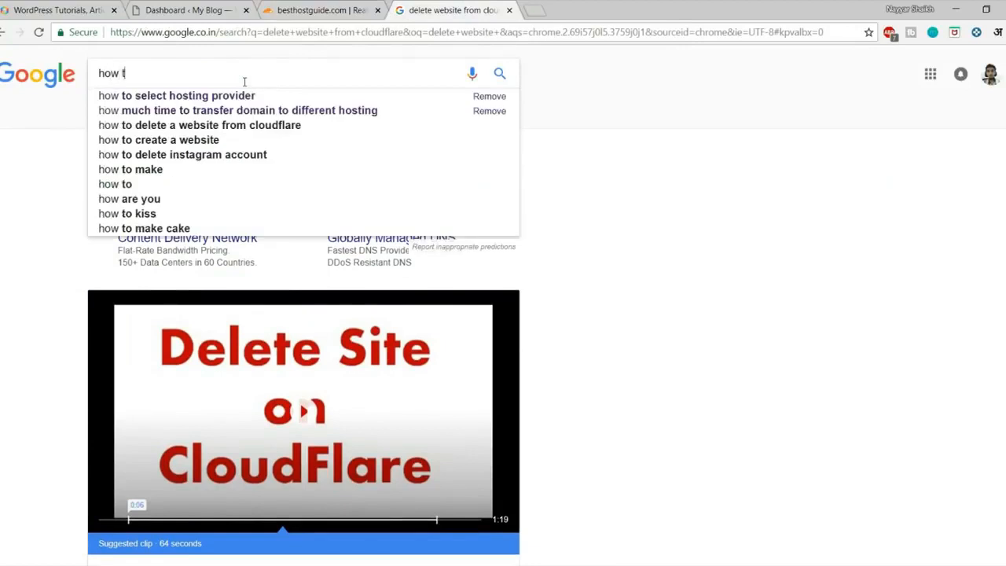
{"action": "type", "text": "o nameservers work"}
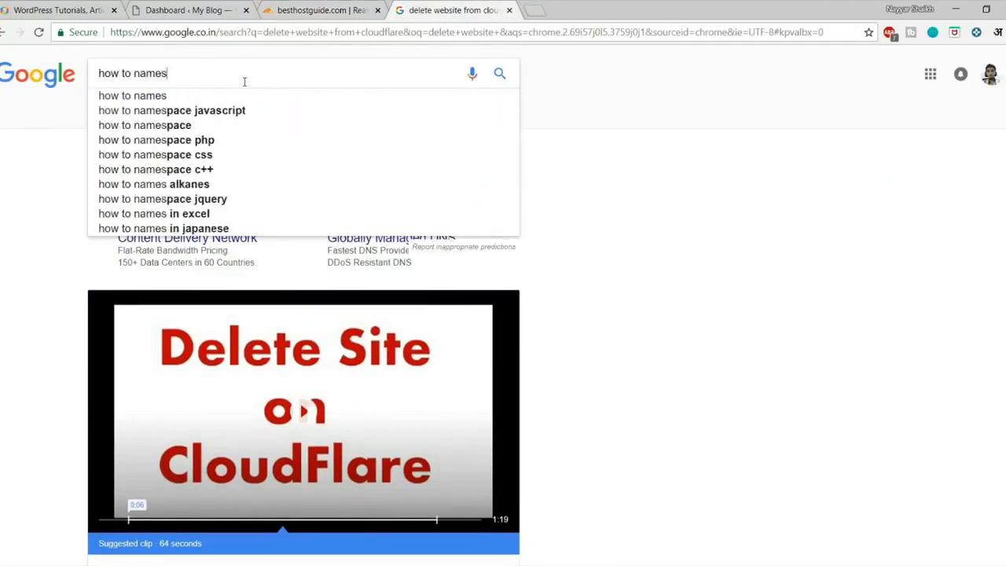
{"action": "key", "text": "BackSpace"}
{"action": "key", "text": "BackSpace"}
{"action": "key", "text": "BackSpace"}
{"action": "key", "text": "BackSpace"}
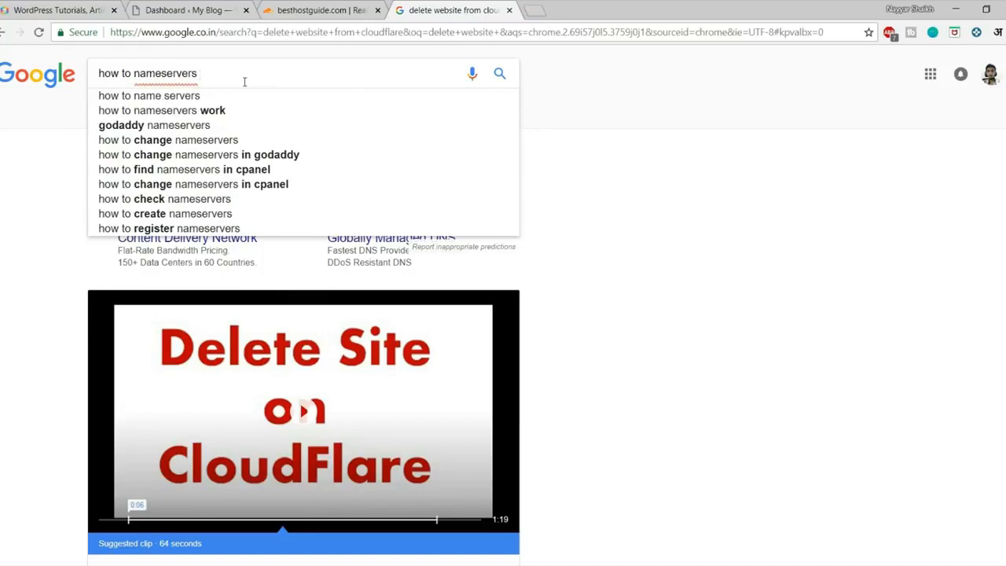
{"action": "type", "text": "in god"}
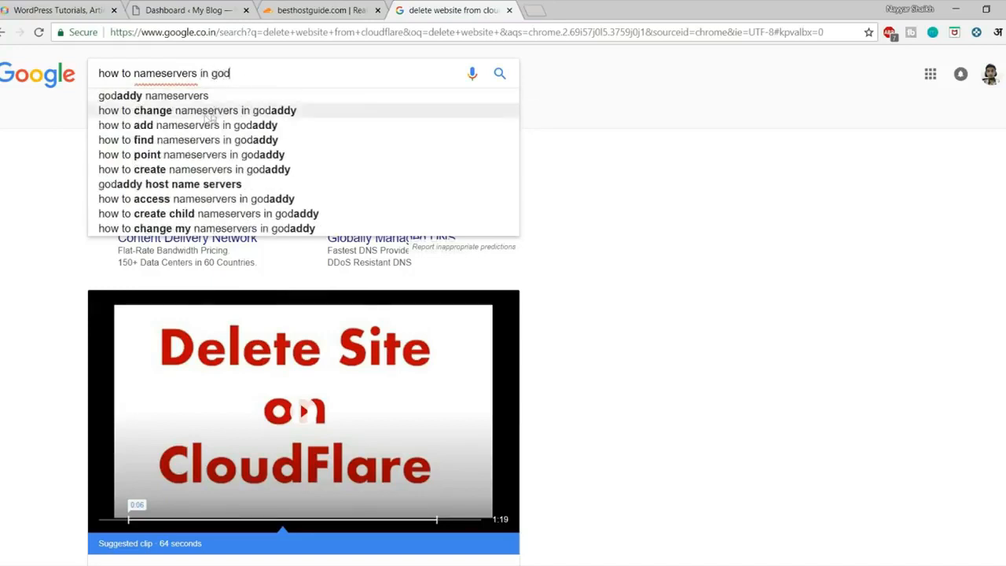
{"action": "left_click", "coordinate": [253, 115]}
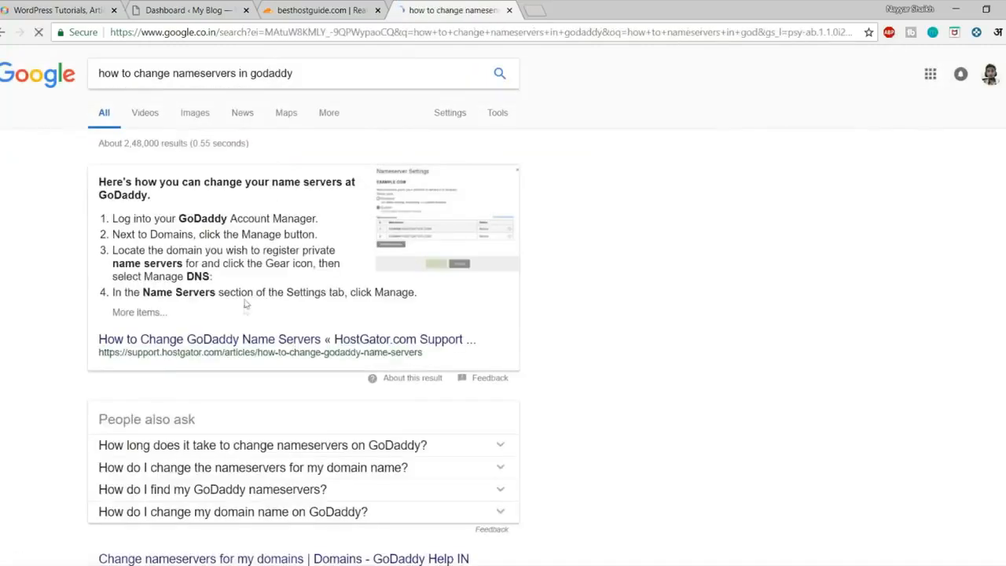
{"action": "scroll", "coordinate": [343, 190], "scroll_direction": "down", "scroll_amount": 2}
{"action": "scroll", "coordinate": [318, 240], "scroll_direction": "up", "scroll_amount": 2}
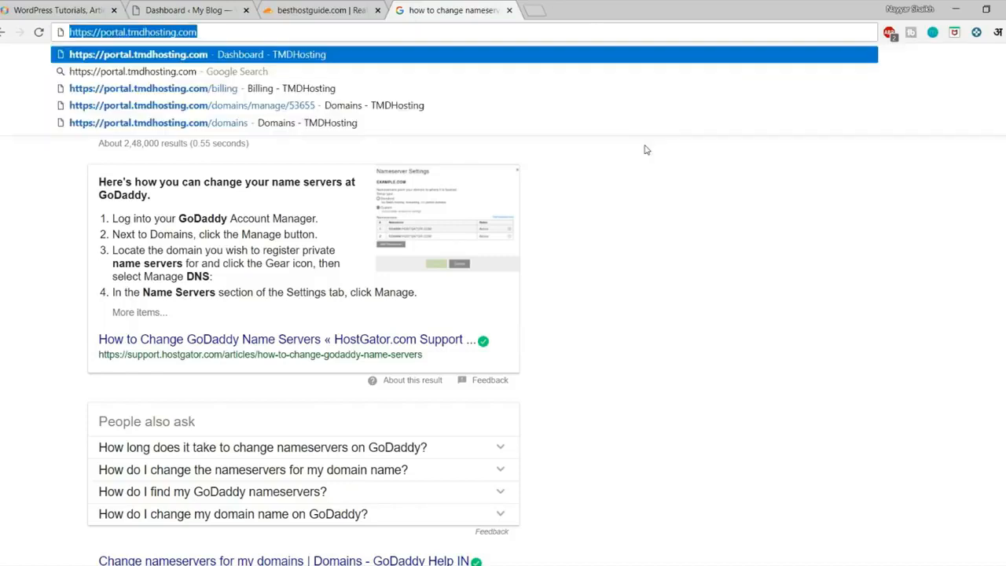
Log in to the TMDHosting portal with Remember Me ticked.
{"action": "key", "text": "Return"}
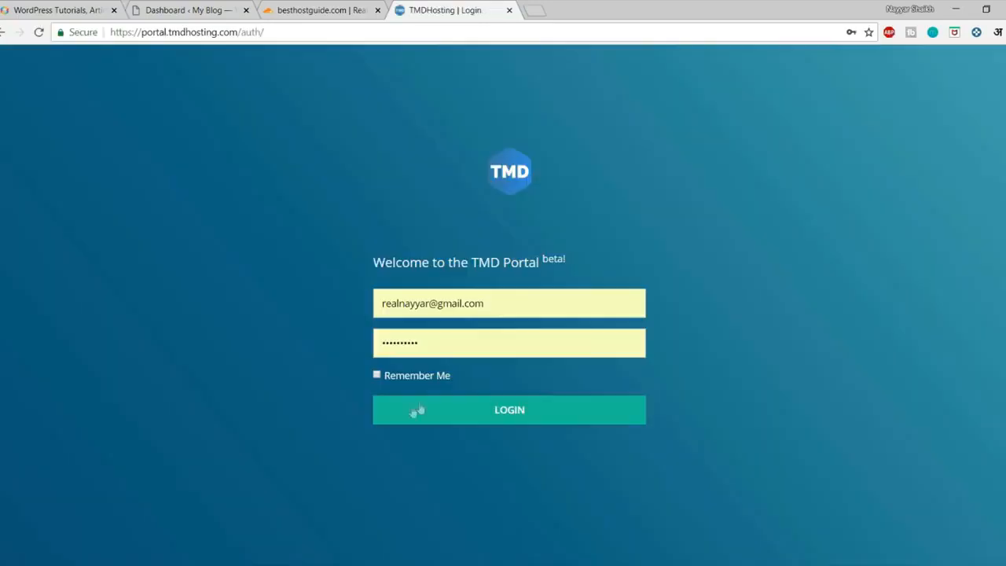
{"action": "left_click", "coordinate": [413, 376]}
{"action": "left_click", "coordinate": [421, 408]}
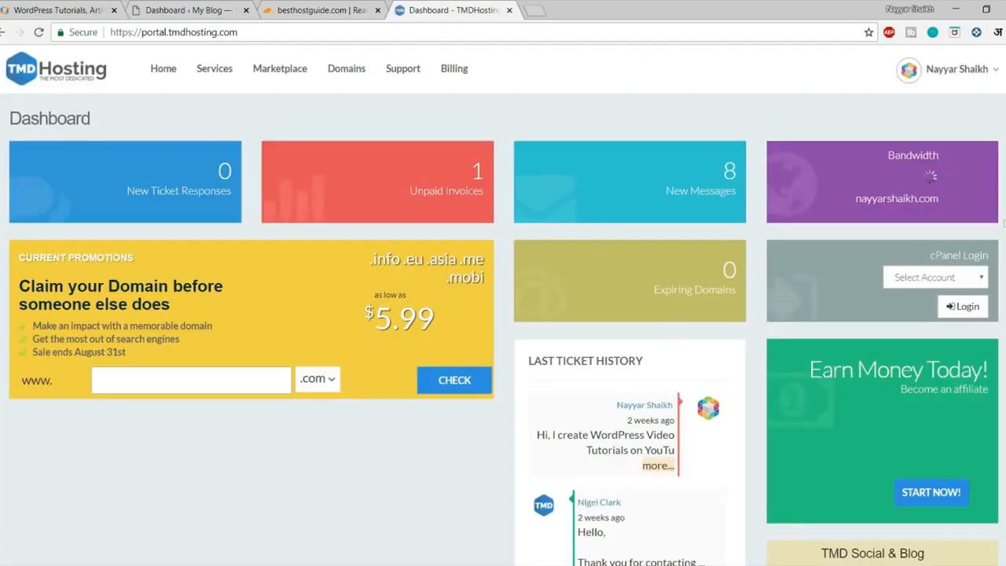
Open Domains and go to Manage Domain for the registered domain.
{"action": "scroll", "coordinate": [995, 389], "scroll_direction": "down", "scroll_amount": 1}
{"action": "scroll", "coordinate": [995, 389], "scroll_direction": "up", "scroll_amount": 1}
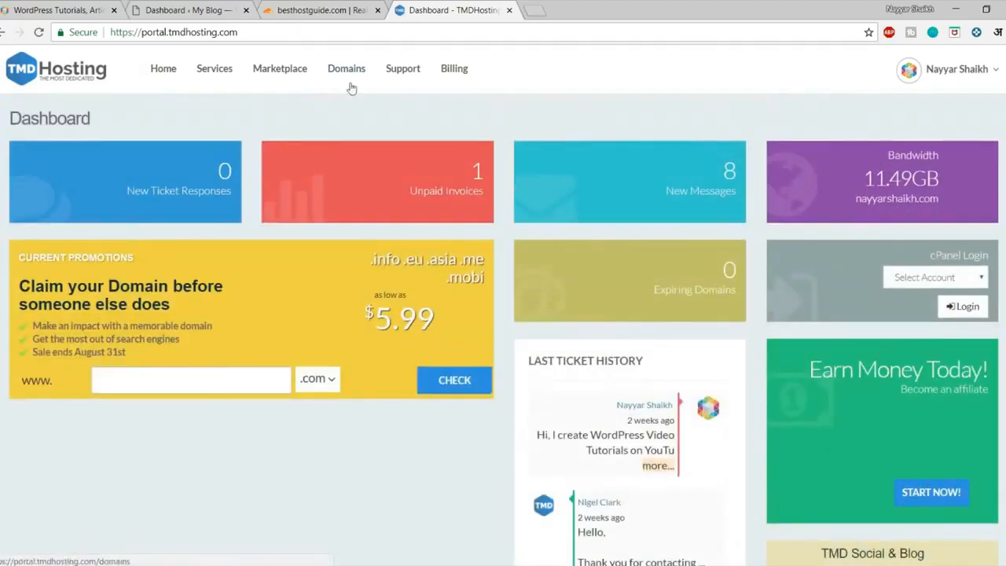
{"action": "left_click", "coordinate": [350, 78]}
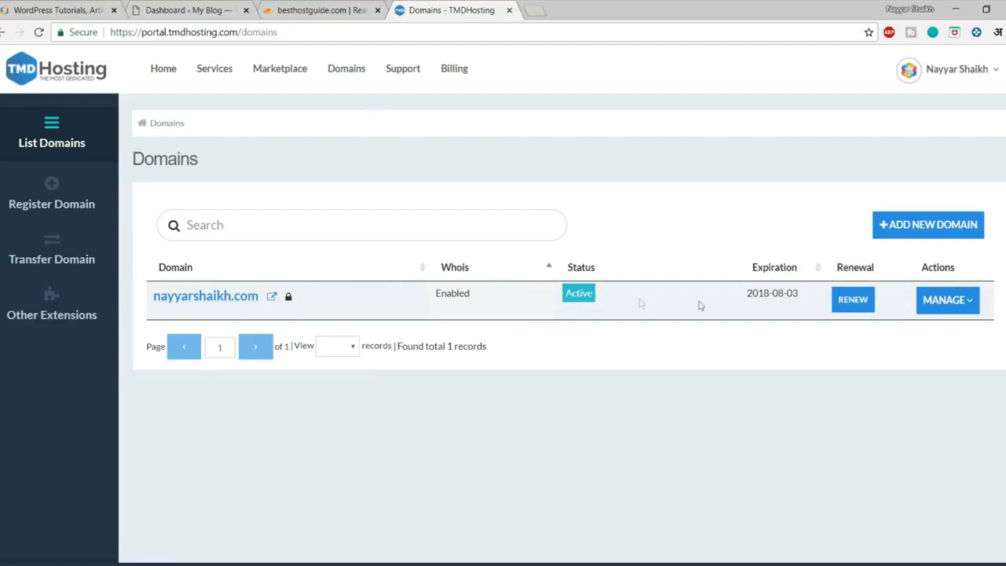
{"action": "left_click", "coordinate": [948, 307]}
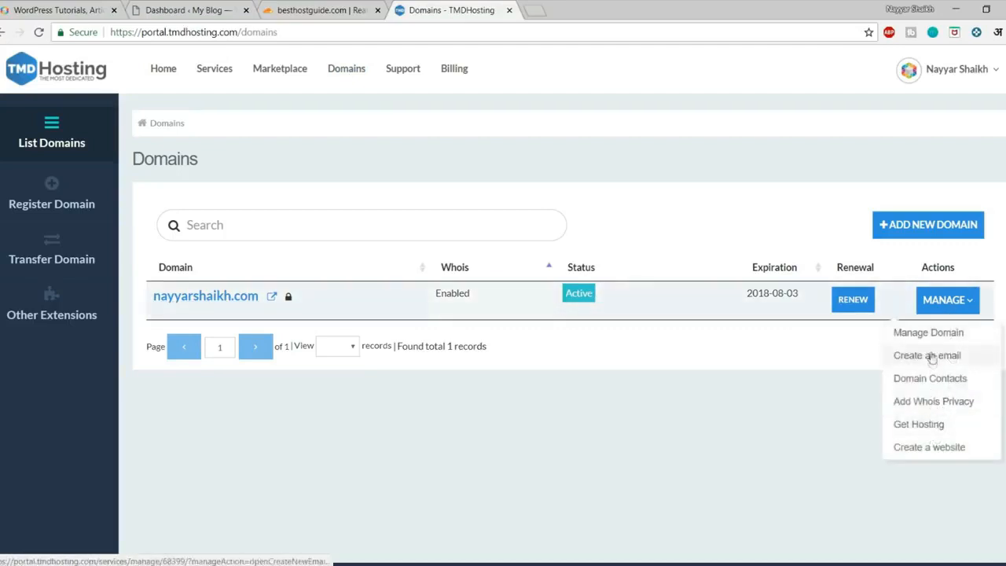
{"action": "left_click", "coordinate": [934, 339]}
Replace DNS 1 with the copied kiki.ns.cloudflare.com nameserver.
{"action": "scroll", "coordinate": [380, 369], "scroll_direction": "down", "scroll_amount": 3}
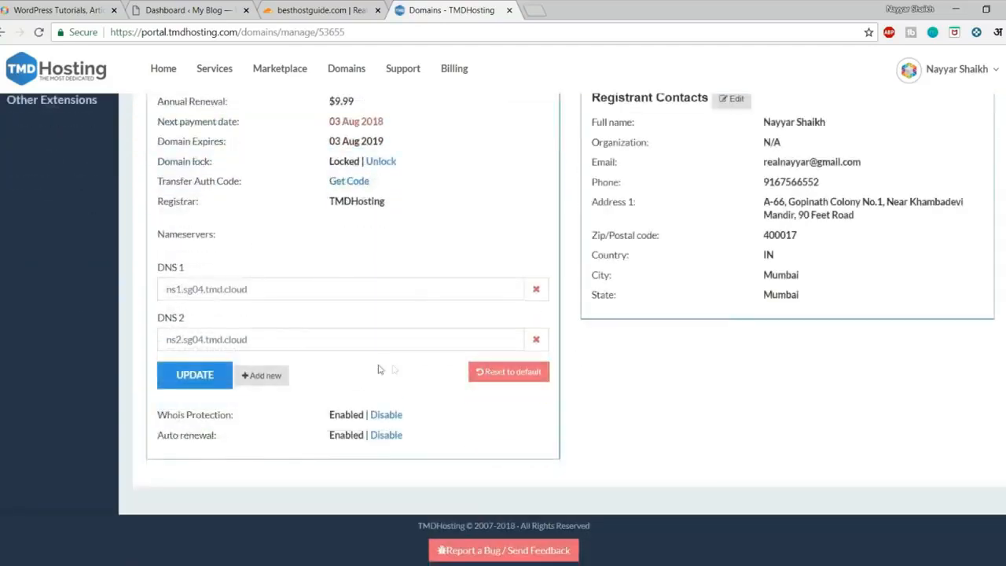
{"action": "left_click_drag", "start_coordinate": [303, 290], "coordinate": [120, 292]}
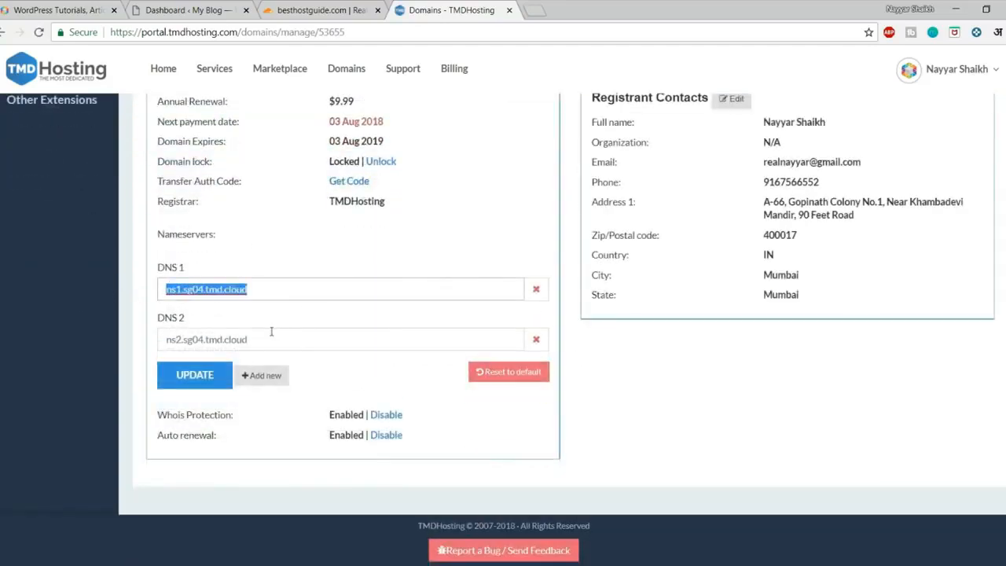
{"action": "left_click_drag", "start_coordinate": [279, 339], "coordinate": [144, 338]}
{"action": "left_click", "coordinate": [334, 298]}
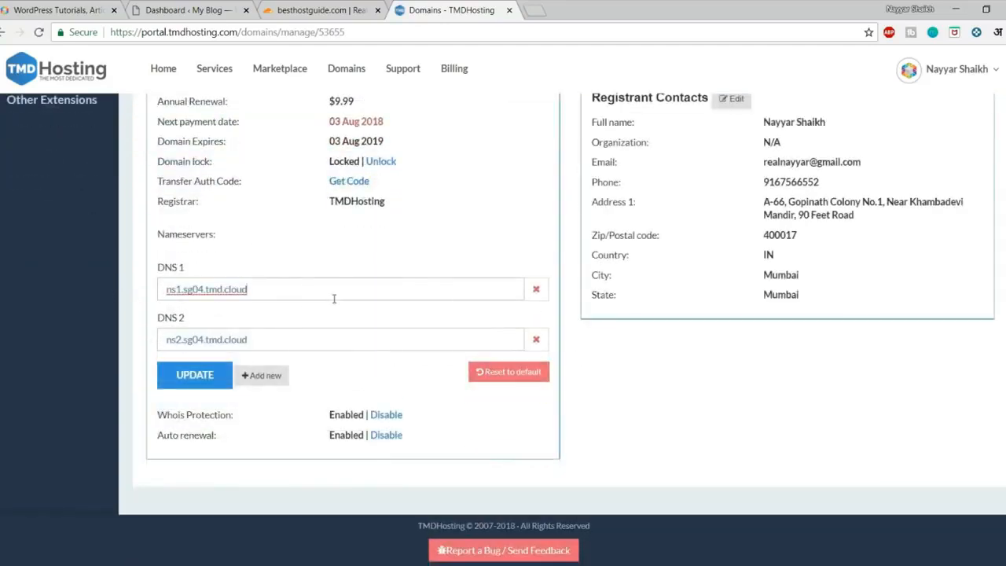
{"action": "left_click", "coordinate": [334, 9]}
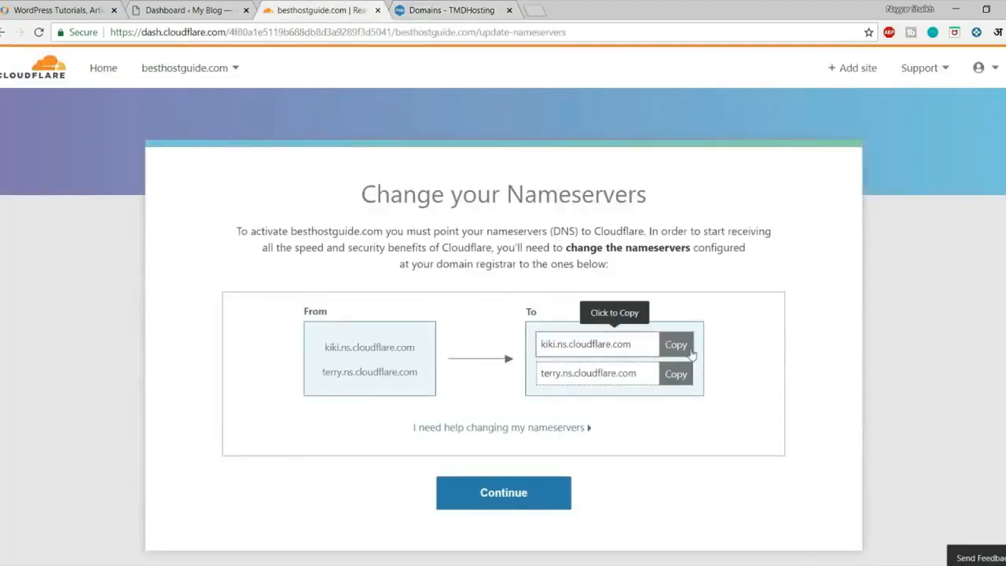
{"action": "left_click", "coordinate": [688, 350]}
{"action": "left_click", "coordinate": [444, 9]}
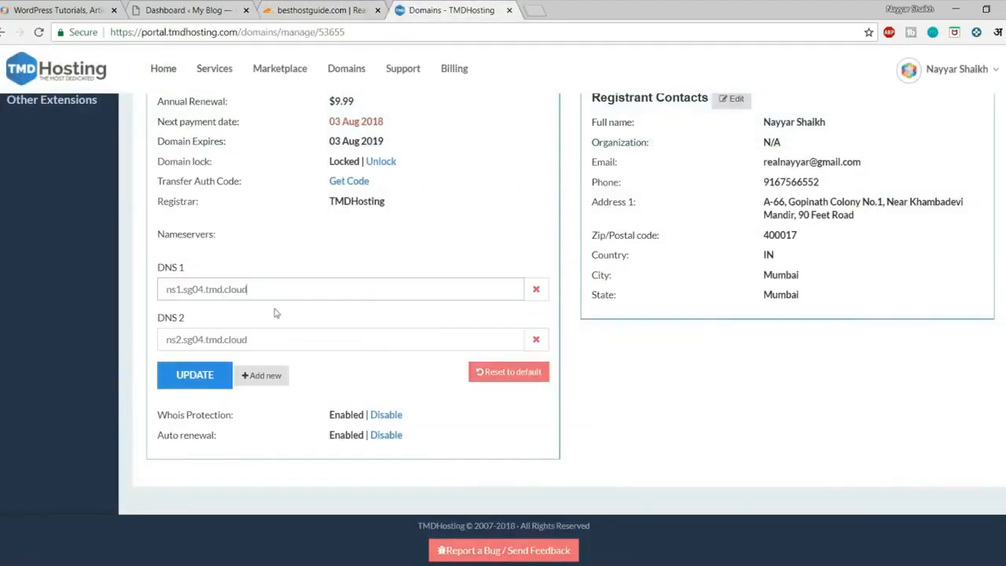
{"action": "left_click_drag", "start_coordinate": [275, 290], "coordinate": [139, 290]}
{"action": "key", "text": "ctrl+v"}
Replace DNS 2 with terry.ns.cloudflare.com, close the portal and confirm the change in Cloudflare.
{"action": "left_click", "coordinate": [323, 10]}
{"action": "left_click", "coordinate": [675, 382]}
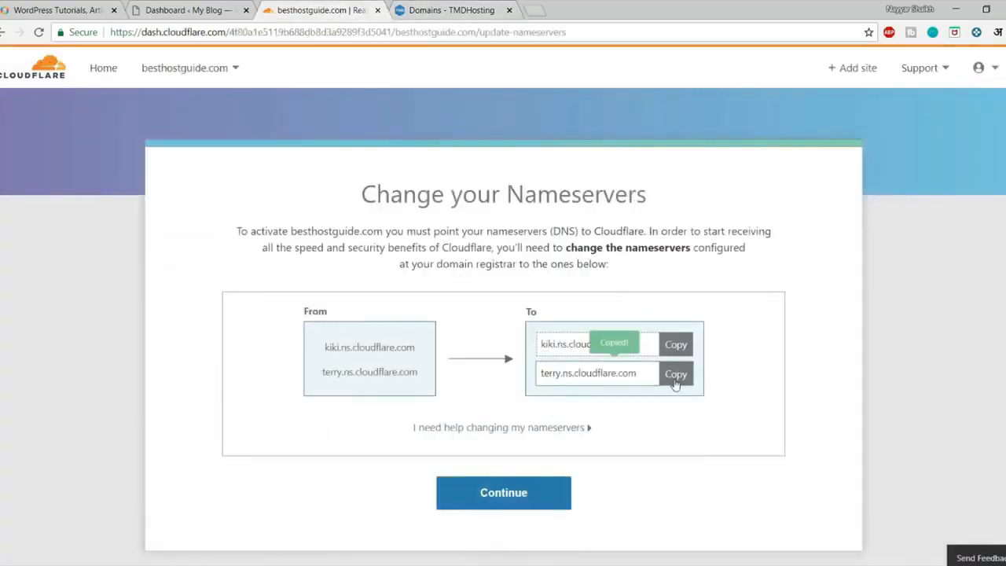
{"action": "left_click", "coordinate": [444, 10]}
{"action": "triple_click", "coordinate": [314, 343]}
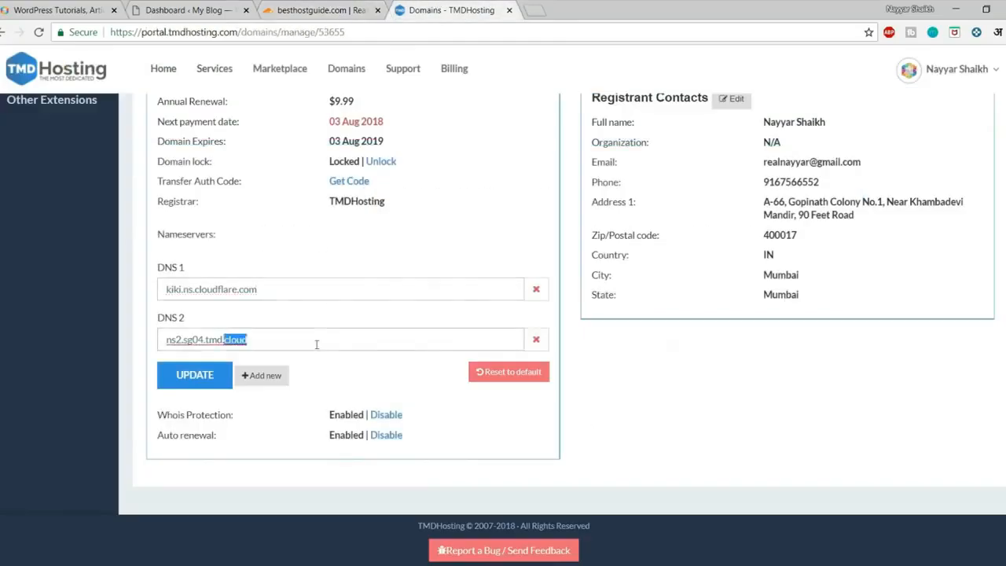
{"action": "key", "text": "ctrl+v"}
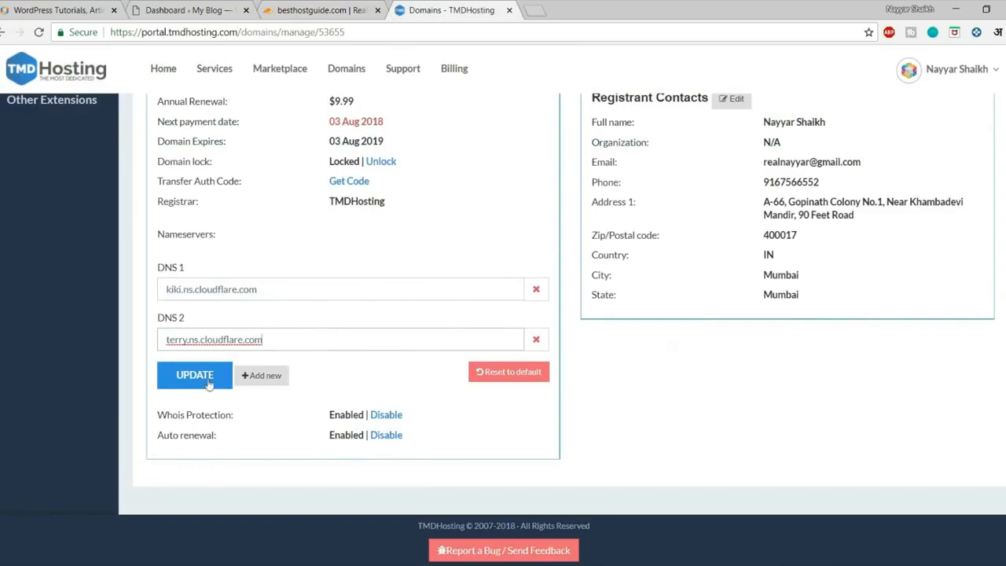
{"action": "left_click", "coordinate": [509, 11]}
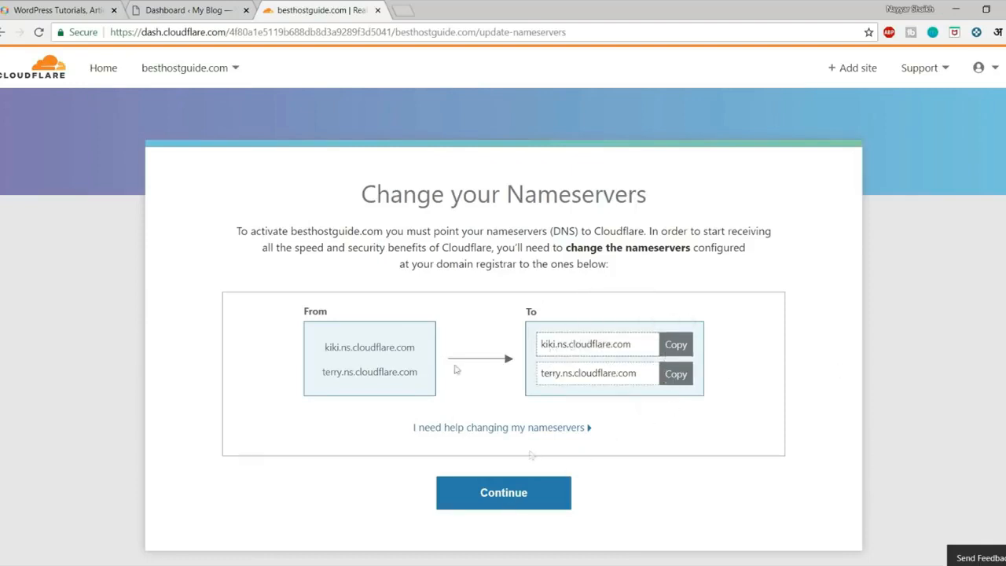
{"action": "left_click", "coordinate": [504, 495]}
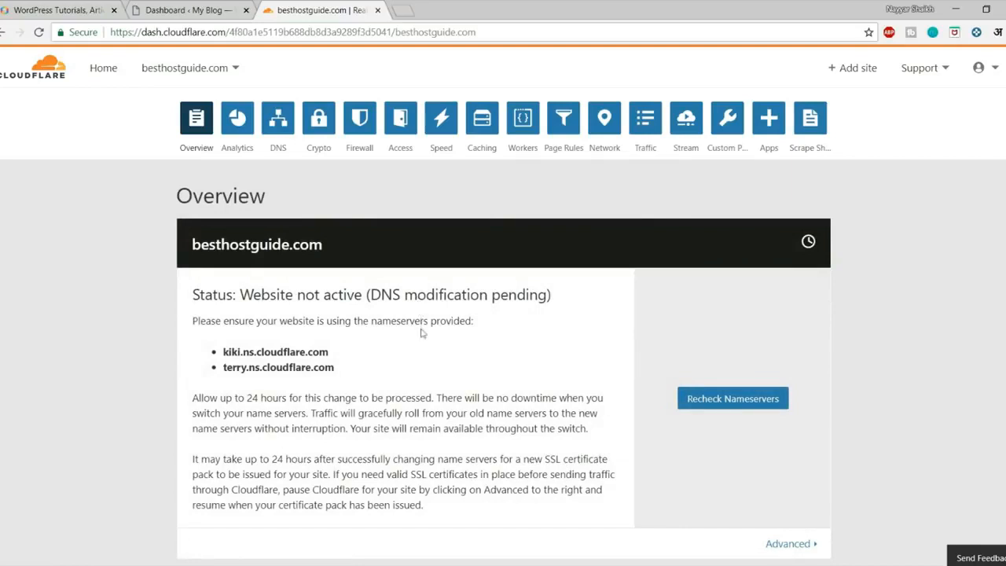
Recheck nameservers so besthostguide.com shows Status: Active.
{"action": "left_click", "coordinate": [692, 391]}
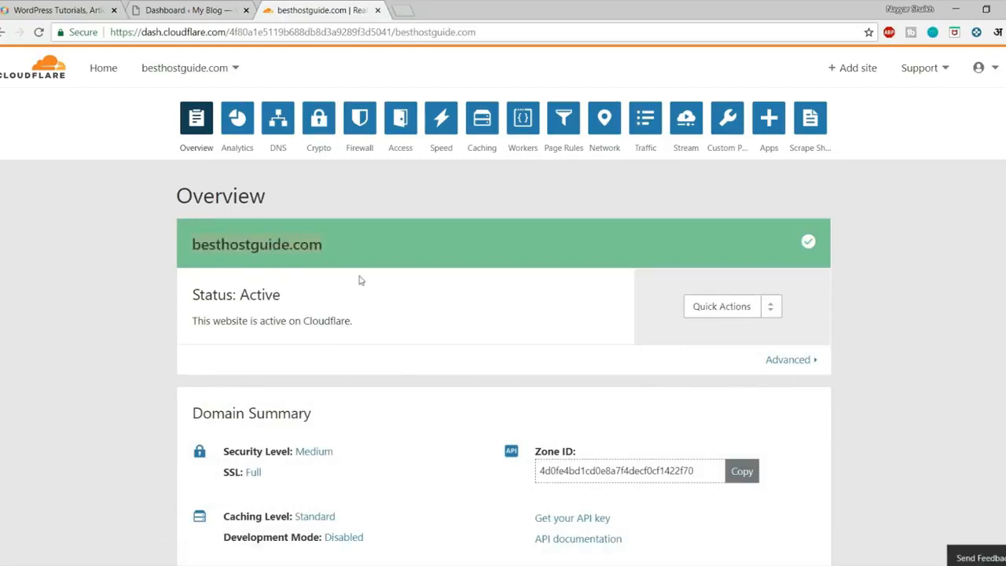
{"action": "left_click_drag", "start_coordinate": [197, 304], "coordinate": [309, 298]}
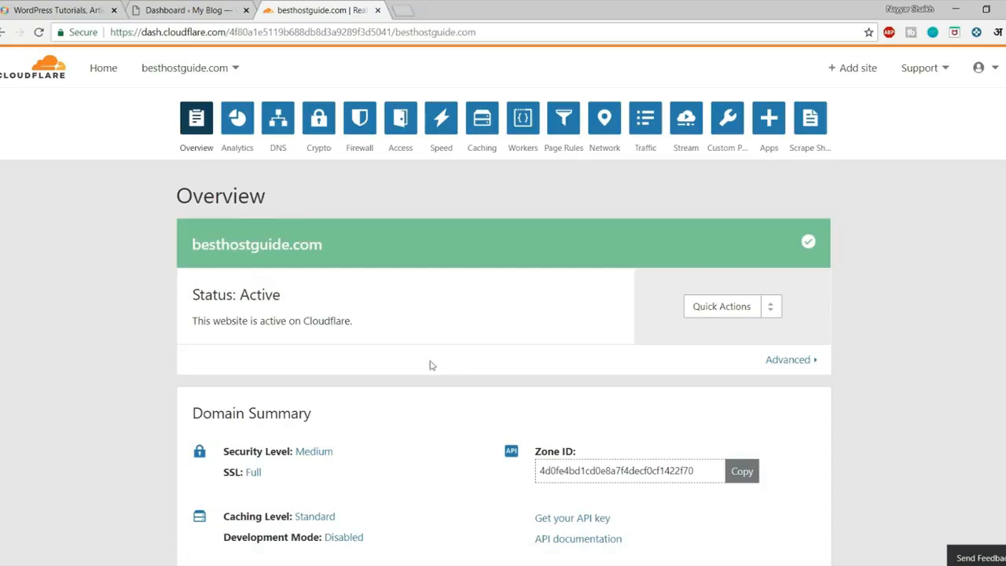
{"action": "scroll", "coordinate": [430, 381], "scroll_direction": "down", "scroll_amount": 4}
{"action": "scroll", "coordinate": [433, 385], "scroll_direction": "up", "scroll_amount": 5}
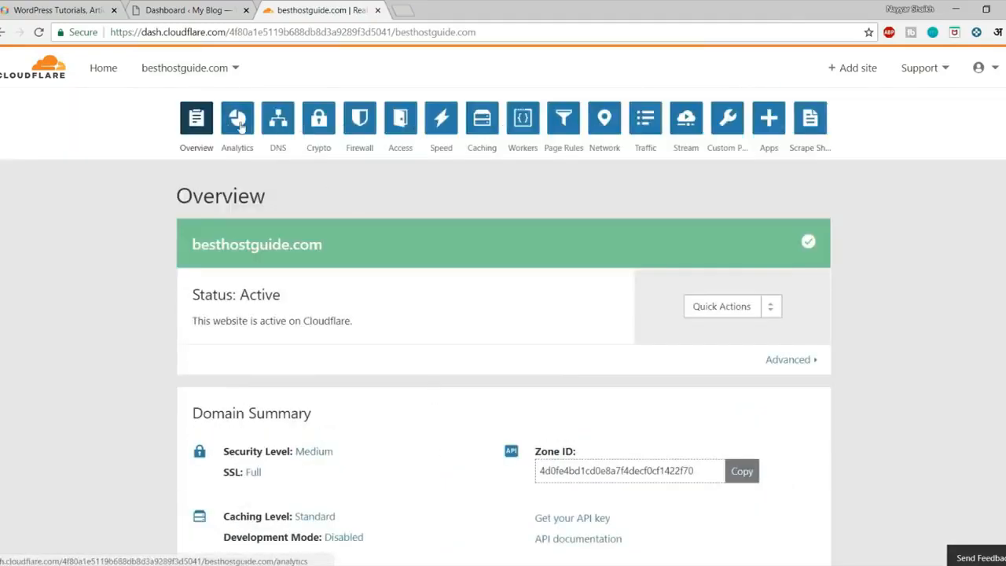
Scroll through besthostguide.com's Analytics Requests charts, then open its DNS page.
{"action": "left_click", "coordinate": [240, 124]}
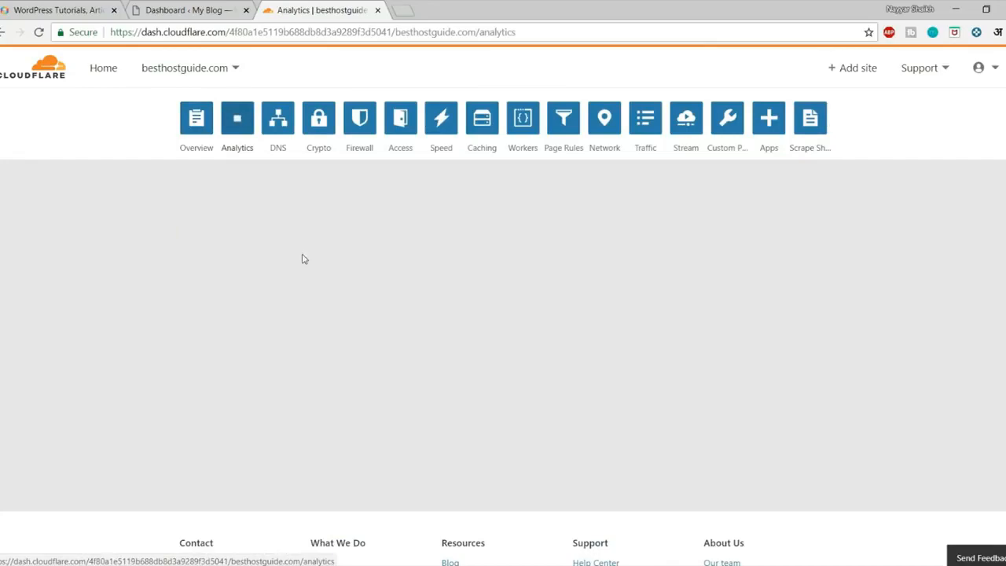
{"action": "scroll", "coordinate": [307, 267], "scroll_direction": "down", "scroll_amount": 2}
{"action": "scroll", "coordinate": [324, 290], "scroll_direction": "down", "scroll_amount": 3}
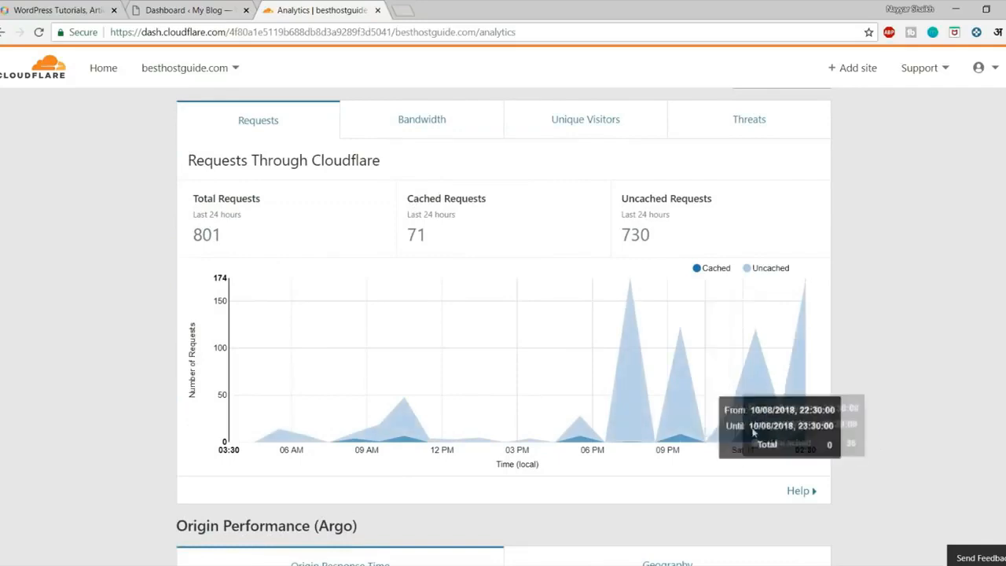
{"action": "scroll", "coordinate": [275, 262], "scroll_direction": "up", "scroll_amount": 4}
{"action": "scroll", "coordinate": [434, 280], "scroll_direction": "down", "scroll_amount": 5}
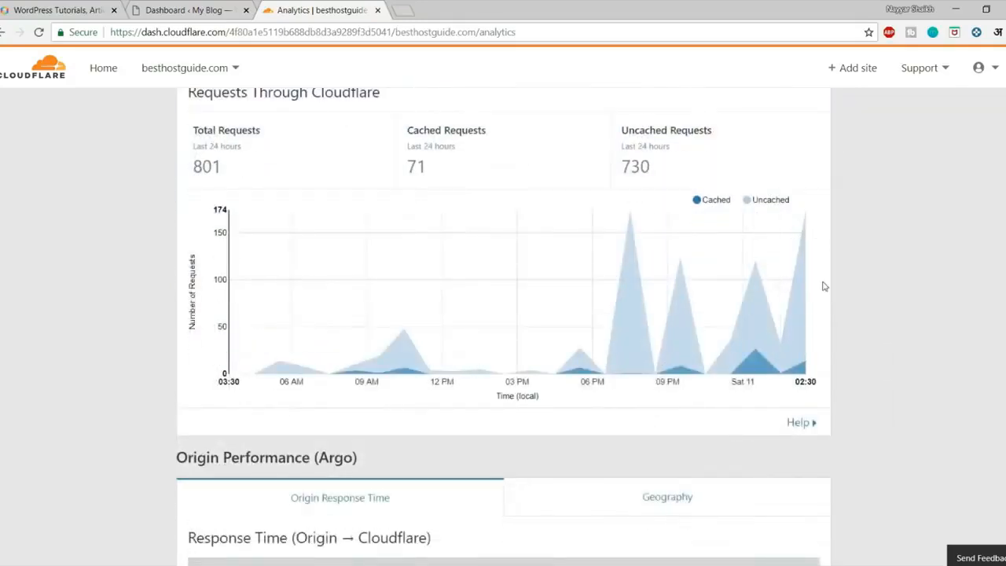
{"action": "scroll", "coordinate": [811, 285], "scroll_direction": "up", "scroll_amount": 5}
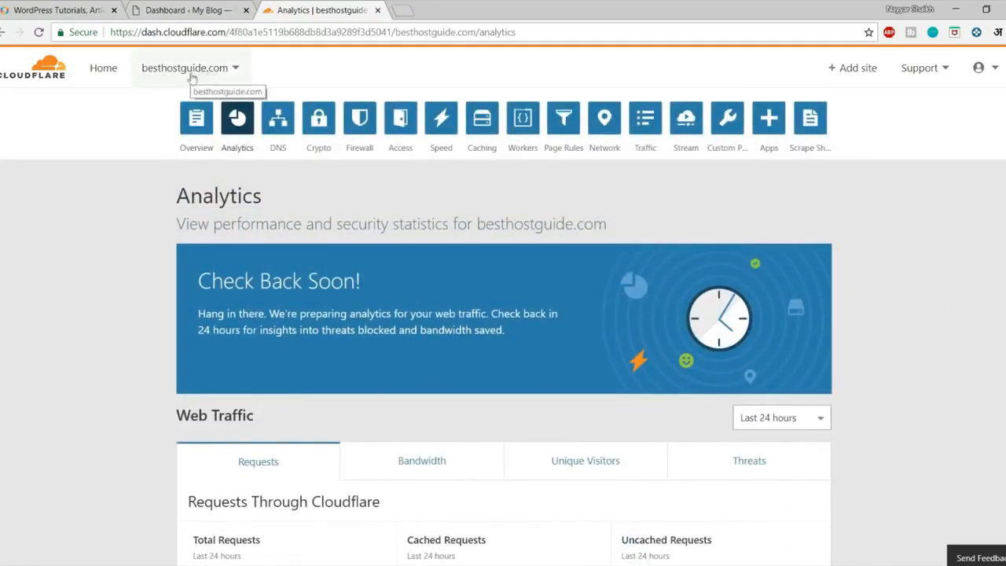
{"action": "scroll", "coordinate": [721, 315], "scroll_direction": "down", "scroll_amount": 5}
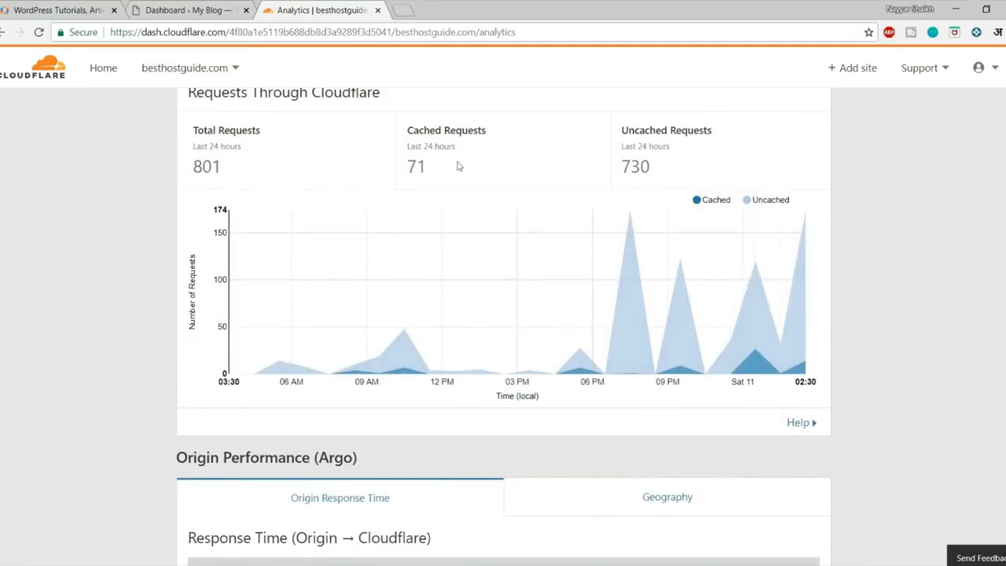
{"action": "scroll", "coordinate": [835, 267], "scroll_direction": "up", "scroll_amount": 5}
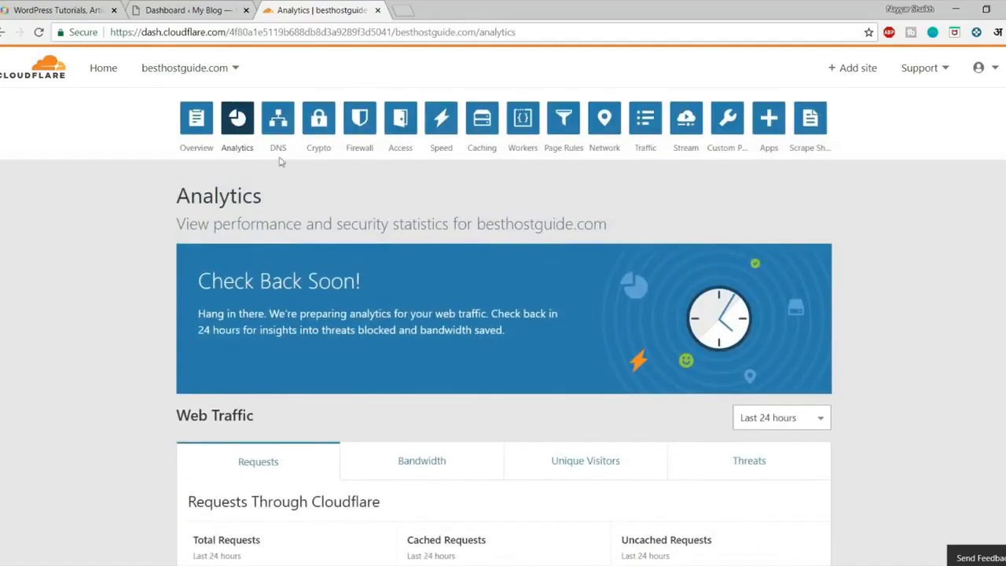
{"action": "scroll", "coordinate": [409, 254], "scroll_direction": "down", "scroll_amount": 3}
{"action": "scroll", "coordinate": [409, 294], "scroll_direction": "down", "scroll_amount": 5}
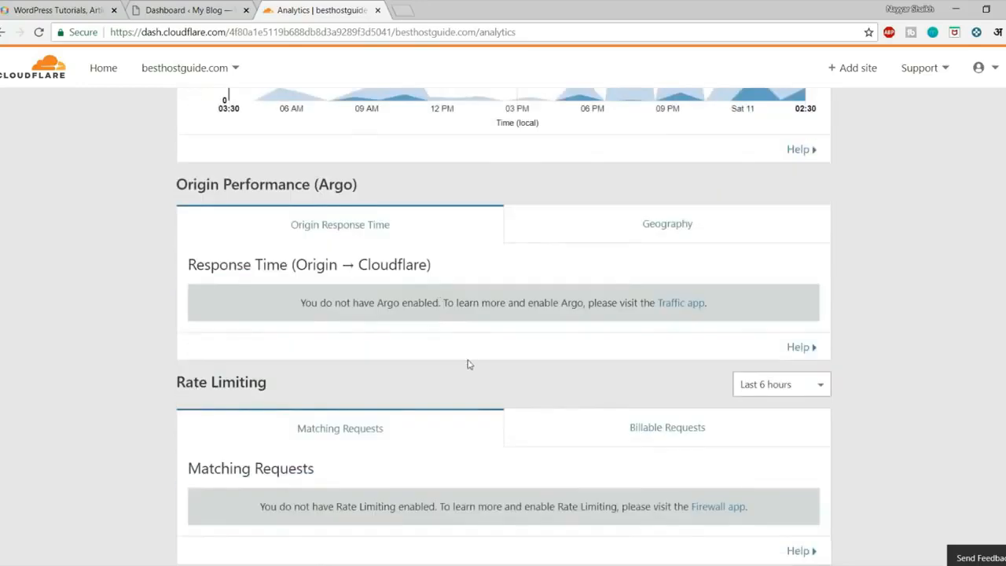
{"action": "scroll", "coordinate": [469, 364], "scroll_direction": "up", "scroll_amount": 8}
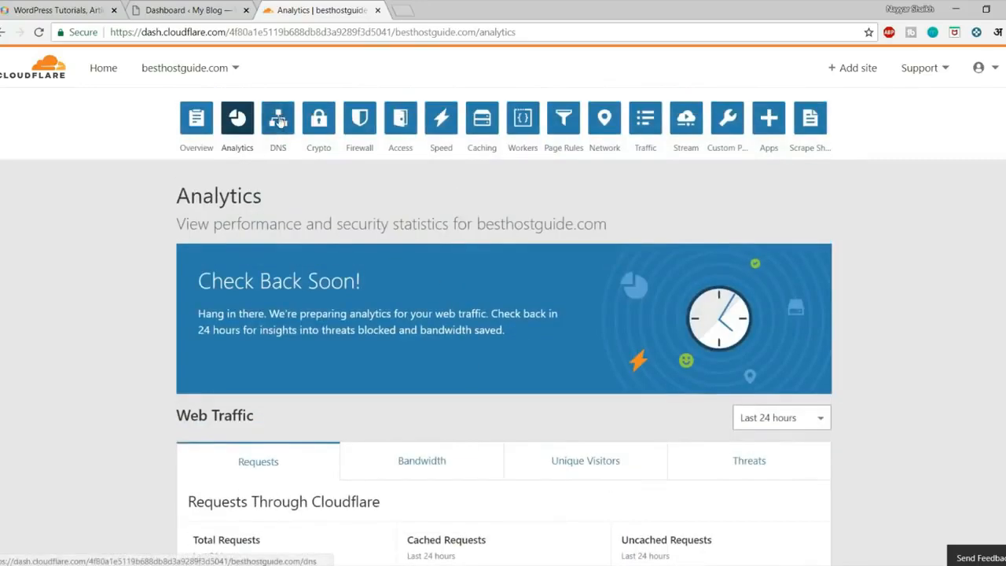
{"action": "left_click", "coordinate": [275, 126]}
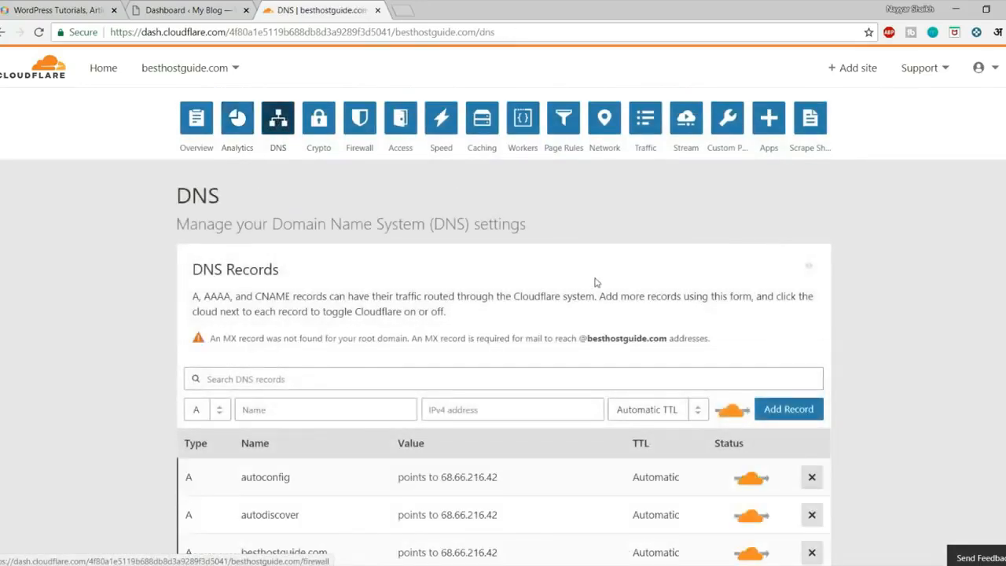
{"action": "scroll", "coordinate": [569, 366], "scroll_direction": "down", "scroll_amount": 5}
{"action": "scroll", "coordinate": [566, 375], "scroll_direction": "up", "scroll_amount": 5}
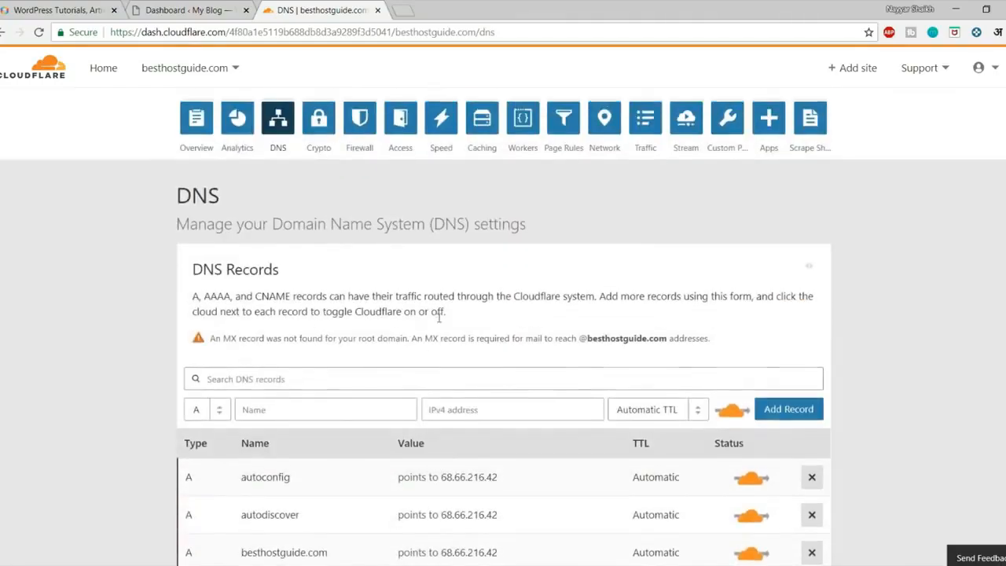
{"action": "scroll", "coordinate": [440, 317], "scroll_direction": "down", "scroll_amount": 8}
{"action": "scroll", "coordinate": [442, 313], "scroll_direction": "up", "scroll_amount": 10}
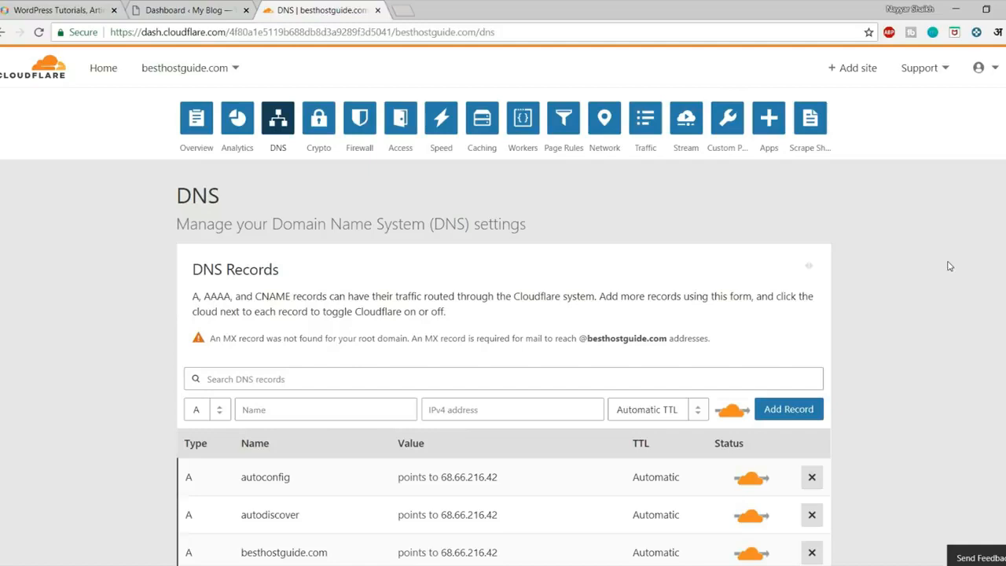
Open the Speed settings and review the Accelerated Mobile Links and AMP logo options.
{"action": "left_click", "coordinate": [442, 134]}
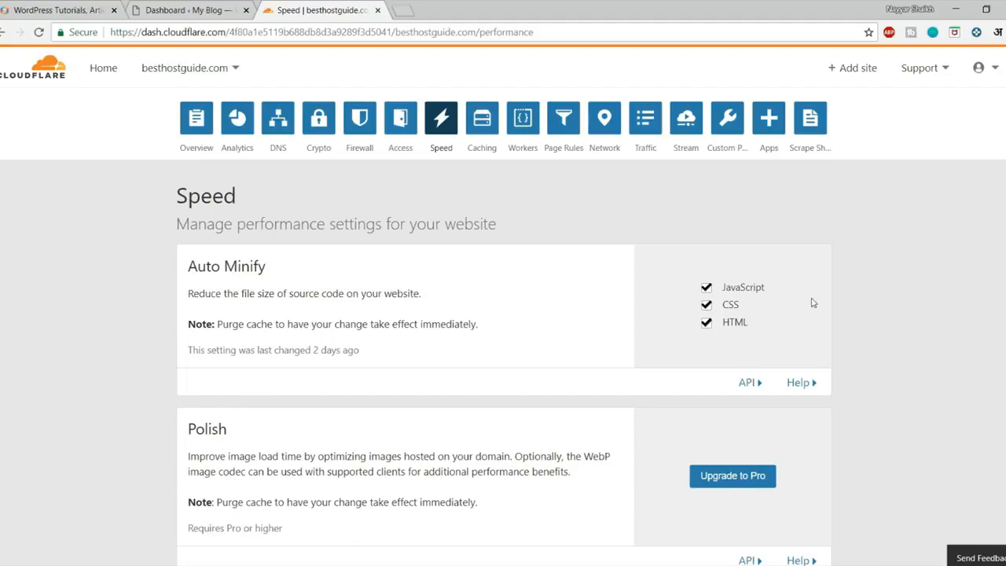
{"action": "scroll", "coordinate": [779, 251], "scroll_direction": "down", "scroll_amount": 1}
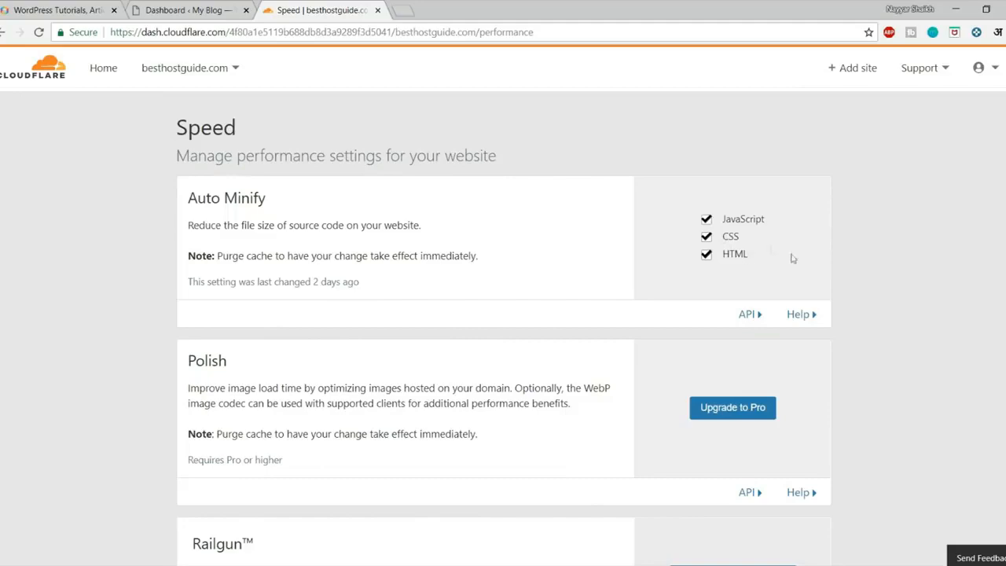
{"action": "scroll", "coordinate": [794, 259], "scroll_direction": "down", "scroll_amount": 4}
{"action": "scroll", "coordinate": [899, 276], "scroll_direction": "down", "scroll_amount": 1}
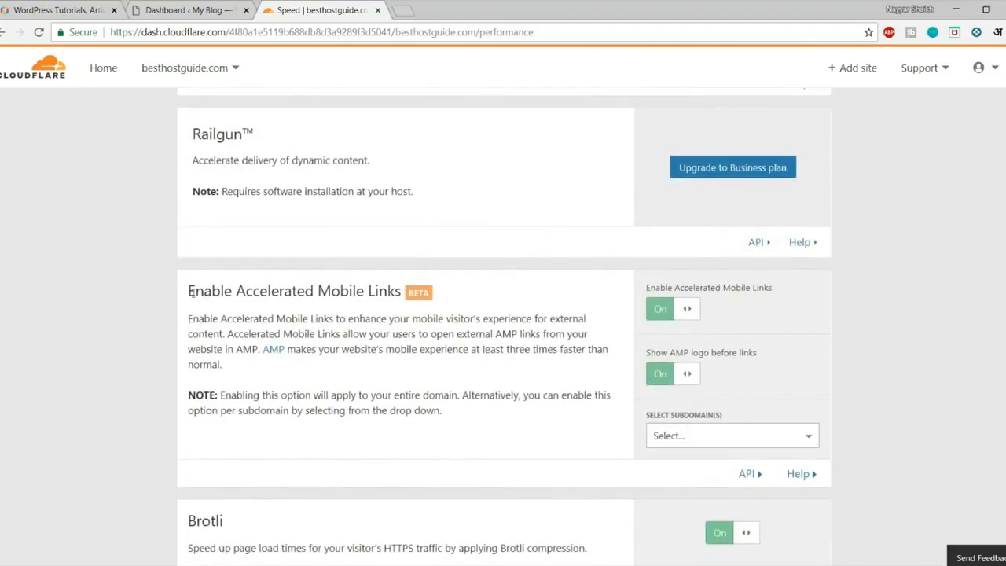
{"action": "left_click_drag", "start_coordinate": [189, 291], "coordinate": [425, 296]}
{"action": "left_click_drag", "start_coordinate": [648, 355], "coordinate": [779, 355]}
{"action": "left_click", "coordinate": [778, 355]}
Review the Brotli description and the mobile redirect subdomain list without choosing one.
{"action": "scroll", "coordinate": [949, 338], "scroll_direction": "down", "scroll_amount": 3}
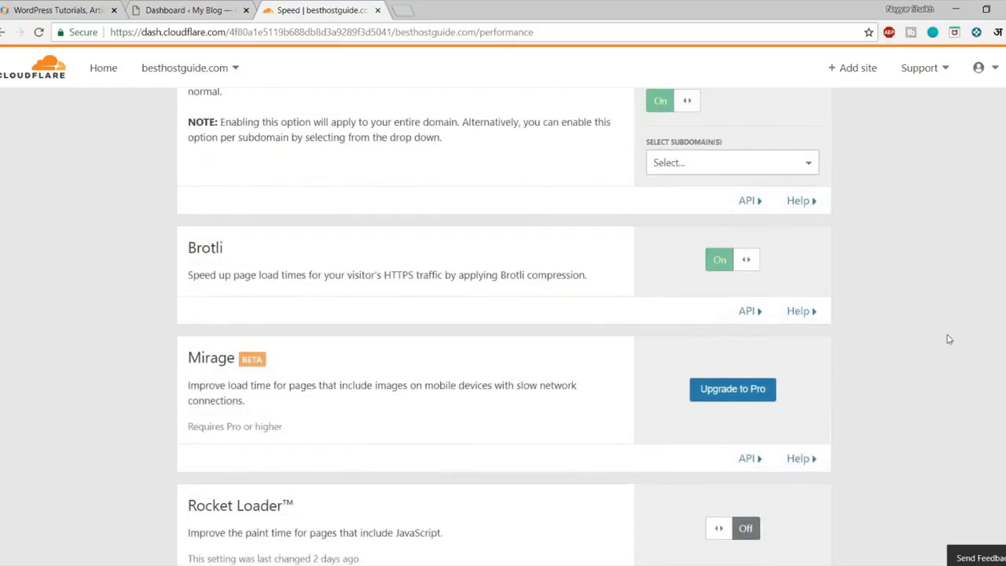
{"action": "left_click_drag", "start_coordinate": [197, 278], "coordinate": [497, 275]}
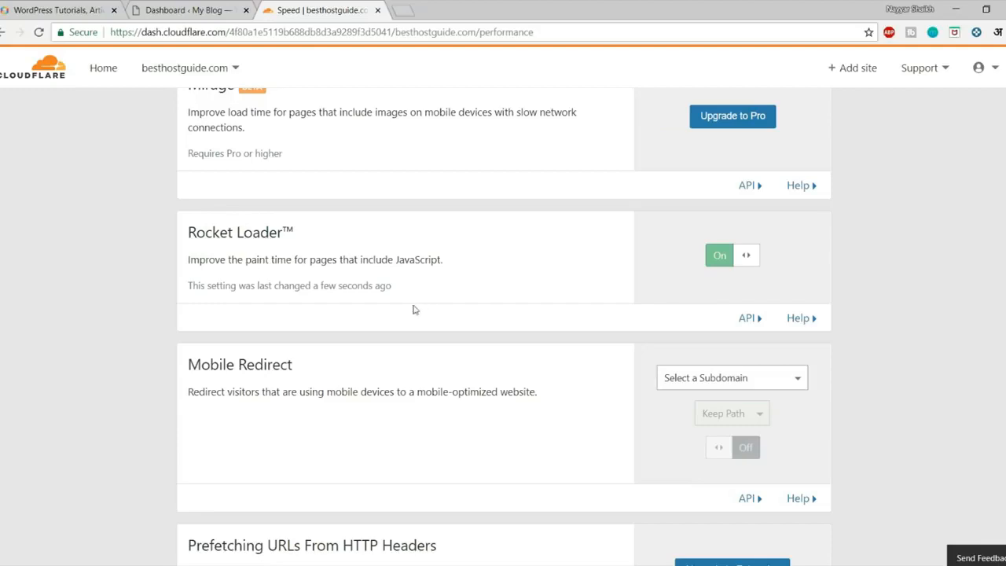
{"action": "scroll", "coordinate": [474, 319], "scroll_direction": "down", "scroll_amount": 2}
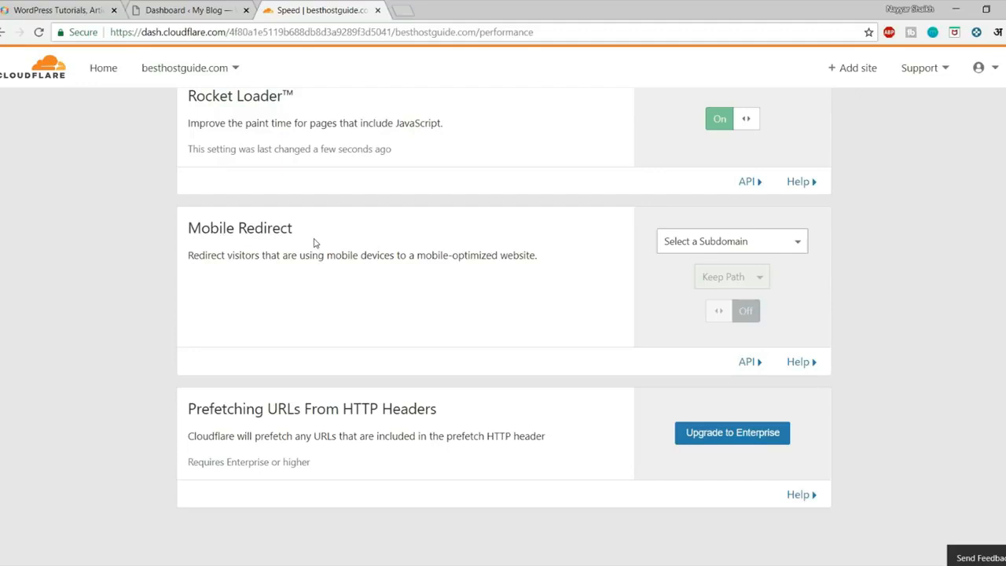
{"action": "left_click", "coordinate": [712, 243]}
{"action": "left_click", "coordinate": [946, 271]}
Scroll back up the Speed page and move to the Caching settings.
{"action": "scroll", "coordinate": [846, 319], "scroll_direction": "down", "scroll_amount": 2}
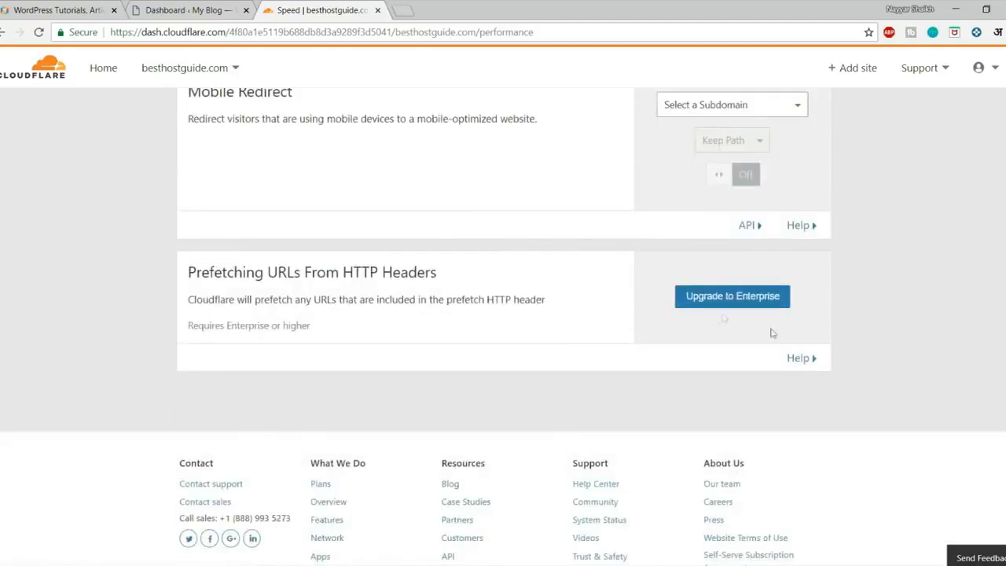
{"action": "scroll", "coordinate": [791, 350], "scroll_direction": "up", "scroll_amount": 2}
{"action": "scroll", "coordinate": [791, 348], "scroll_direction": "down", "scroll_amount": 2}
{"action": "scroll", "coordinate": [790, 362], "scroll_direction": "up", "scroll_amount": 5}
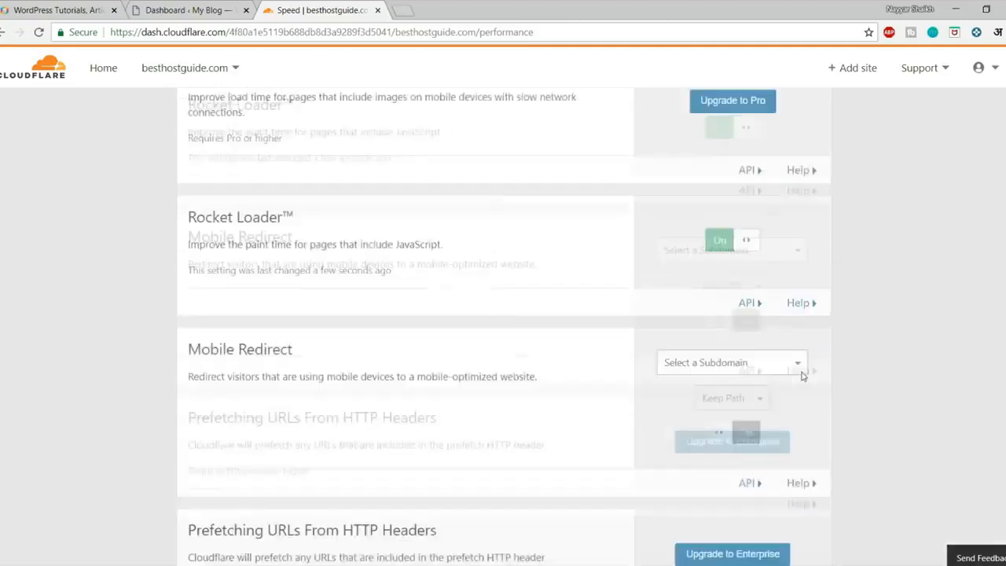
{"action": "scroll", "coordinate": [789, 379], "scroll_direction": "up", "scroll_amount": 8}
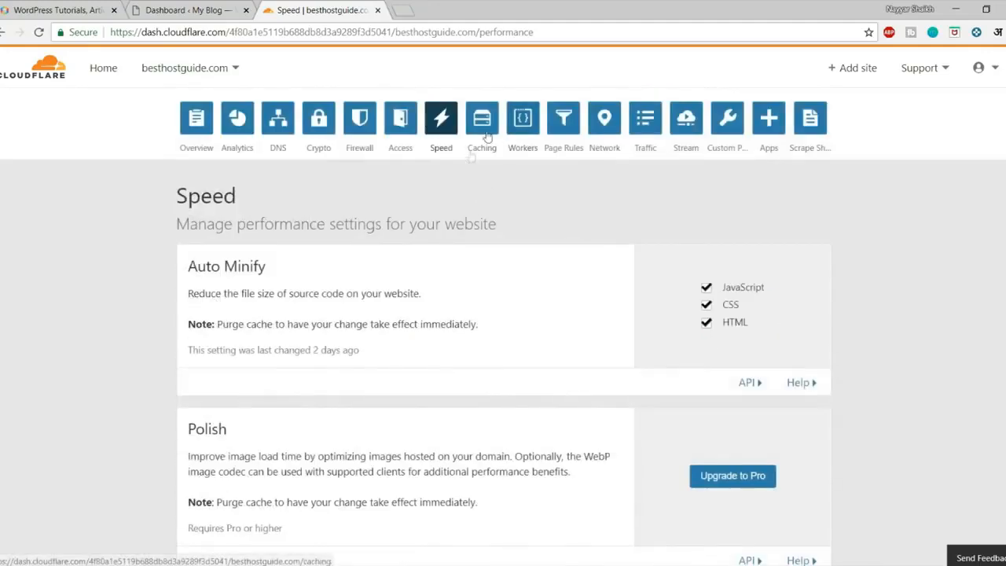
{"action": "left_click", "coordinate": [482, 122]}
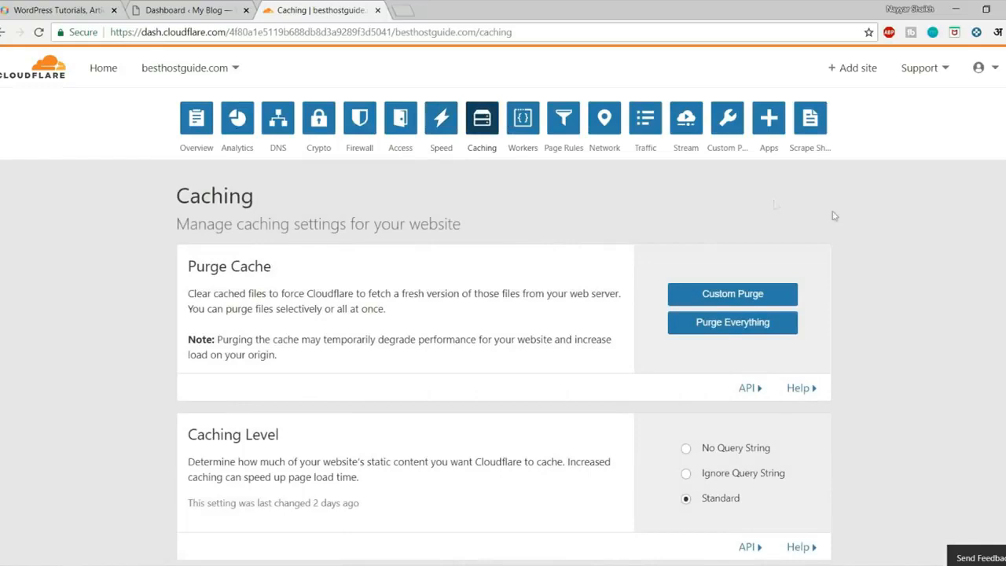
Review the caching settings, leaving Browser Cache Expiration at 4 hours.
{"action": "scroll", "coordinate": [833, 216], "scroll_direction": "down", "scroll_amount": 2}
{"action": "scroll", "coordinate": [768, 328], "scroll_direction": "up", "scroll_amount": 2}
{"action": "scroll", "coordinate": [940, 286], "scroll_direction": "down", "scroll_amount": 1}
{"action": "scroll", "coordinate": [941, 286], "scroll_direction": "down", "scroll_amount": 2}
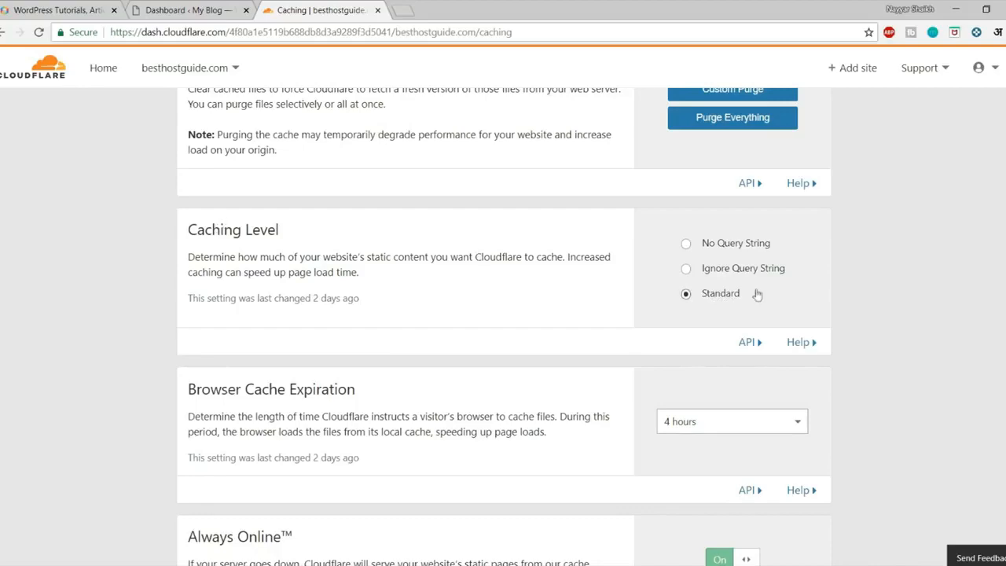
{"action": "scroll", "coordinate": [832, 294], "scroll_direction": "down", "scroll_amount": 2}
{"action": "left_click_drag", "start_coordinate": [198, 254], "coordinate": [360, 254]}
{"action": "left_click", "coordinate": [489, 269]}
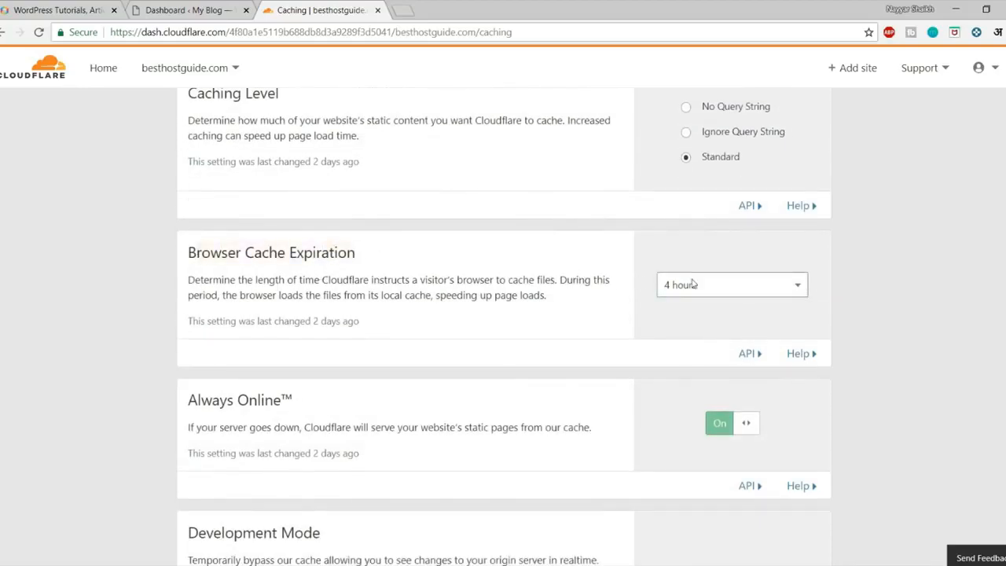
{"action": "left_click", "coordinate": [725, 288]}
{"action": "left_click", "coordinate": [875, 290]}
Look over the remaining caching options, then go to the still-empty Page Rules page.
{"action": "scroll", "coordinate": [871, 294], "scroll_direction": "down", "scroll_amount": 2}
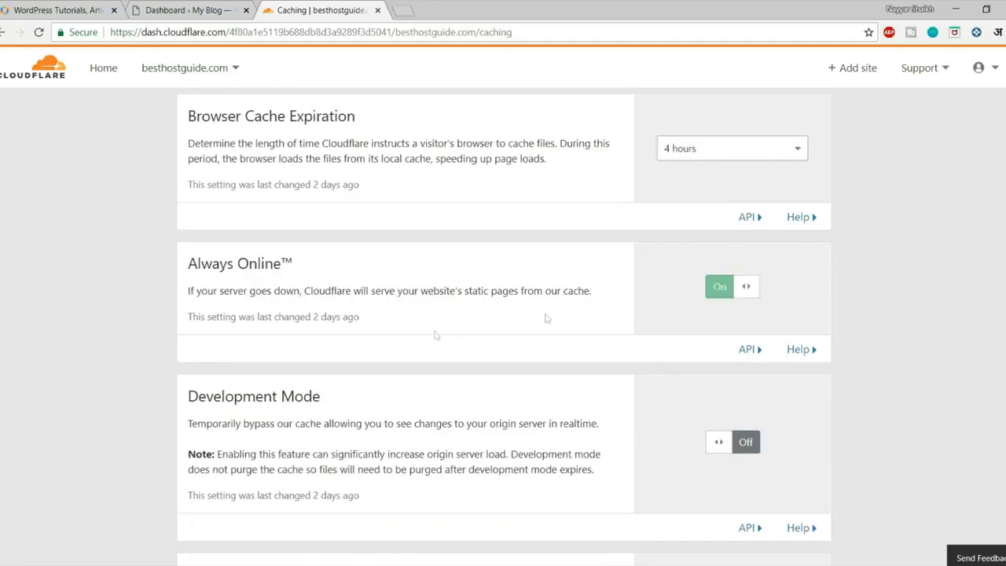
{"action": "scroll", "coordinate": [948, 318], "scroll_direction": "down", "scroll_amount": 1}
{"action": "scroll", "coordinate": [946, 316], "scroll_direction": "down", "scroll_amount": 3}
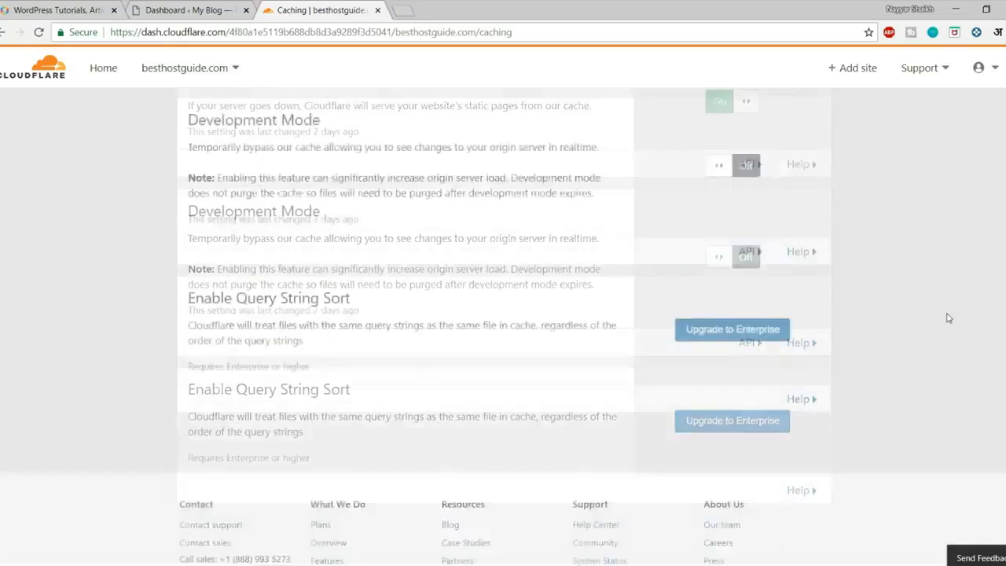
{"action": "scroll", "coordinate": [944, 338], "scroll_direction": "up", "scroll_amount": 10}
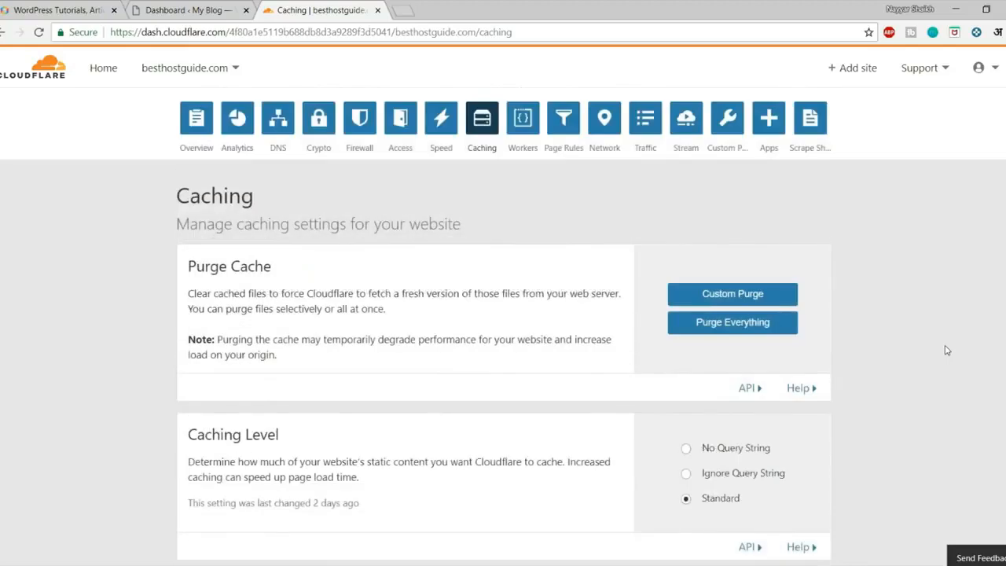
{"action": "left_click", "coordinate": [570, 129]}
{"action": "scroll", "coordinate": [745, 332], "scroll_direction": "down", "scroll_amount": 4}
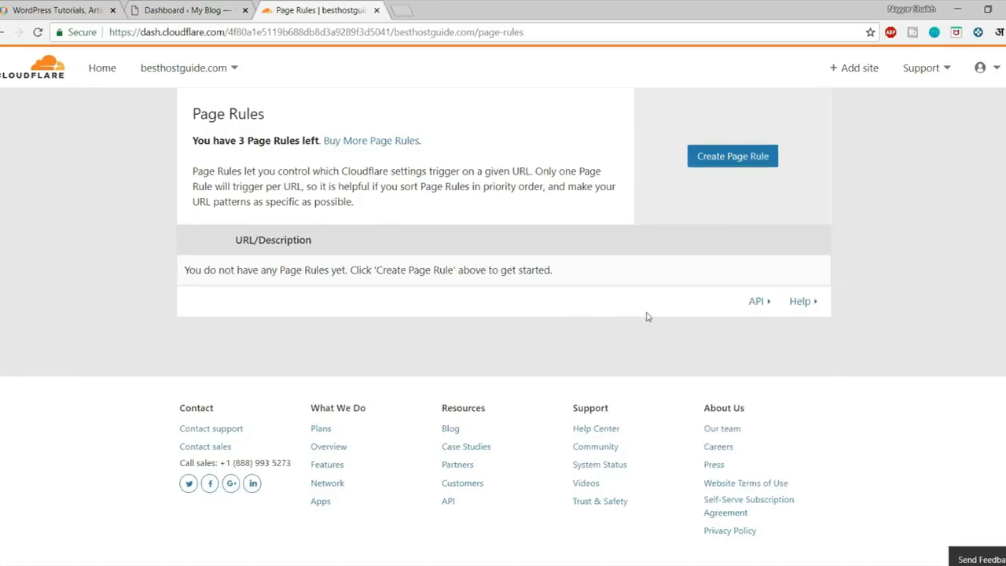
Open the Create a Page Rule dialog for besthostguide.com.
{"action": "left_click", "coordinate": [739, 157]}
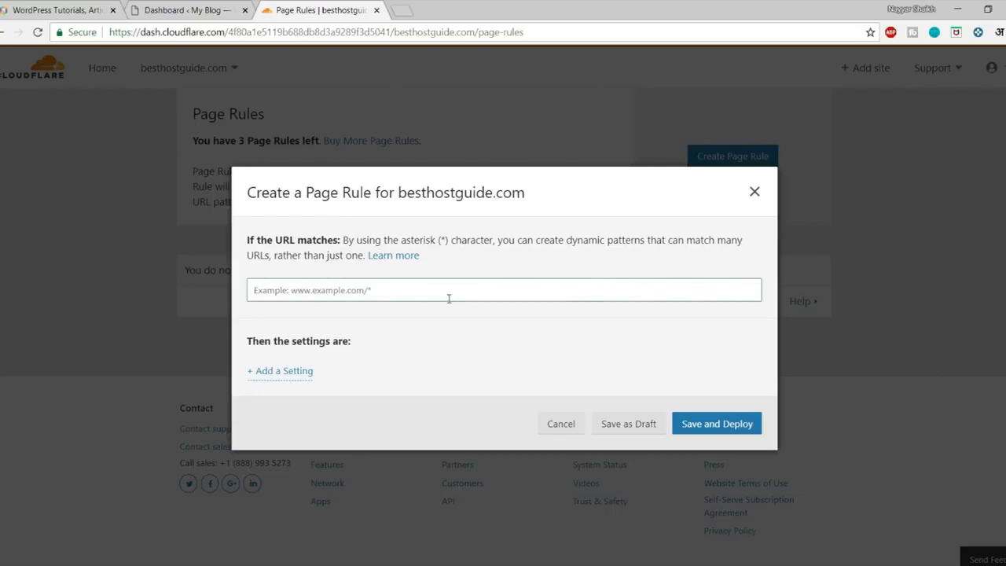
{"action": "left_click", "coordinate": [220, 11]}
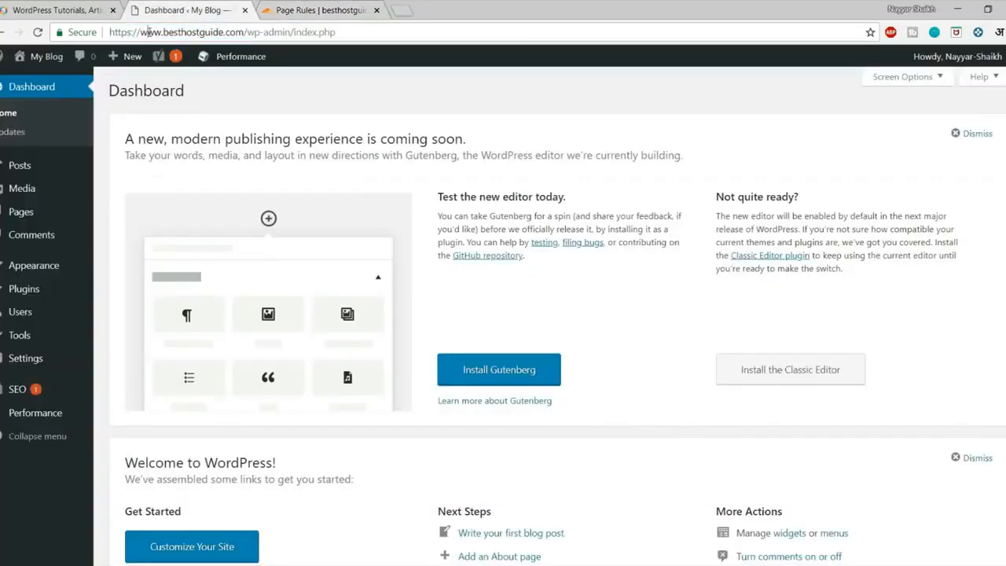
{"action": "left_click_drag", "start_coordinate": [165, 32], "coordinate": [245, 33]}
{"action": "key", "text": "ctrl+c"}
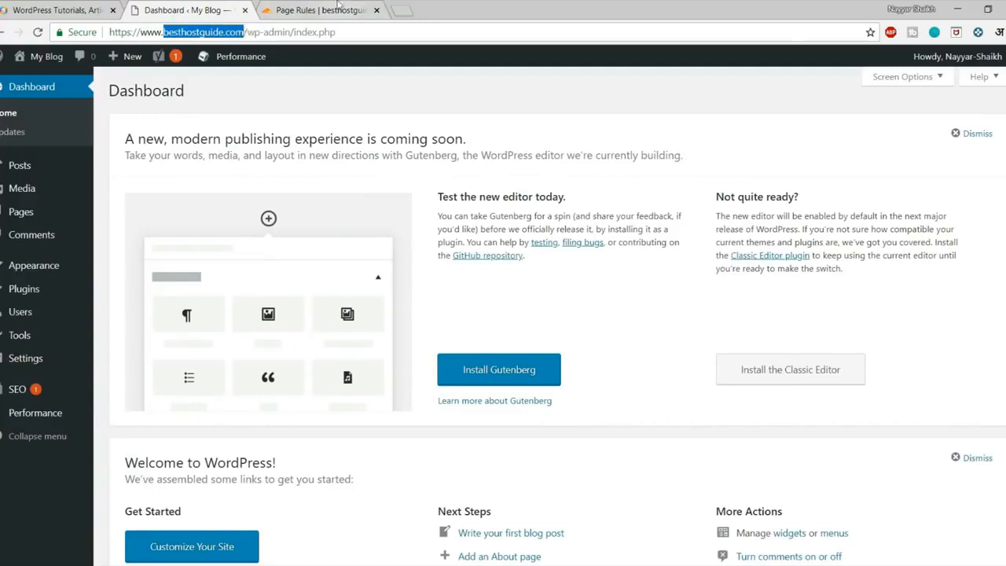
{"action": "left_click", "coordinate": [341, 9]}
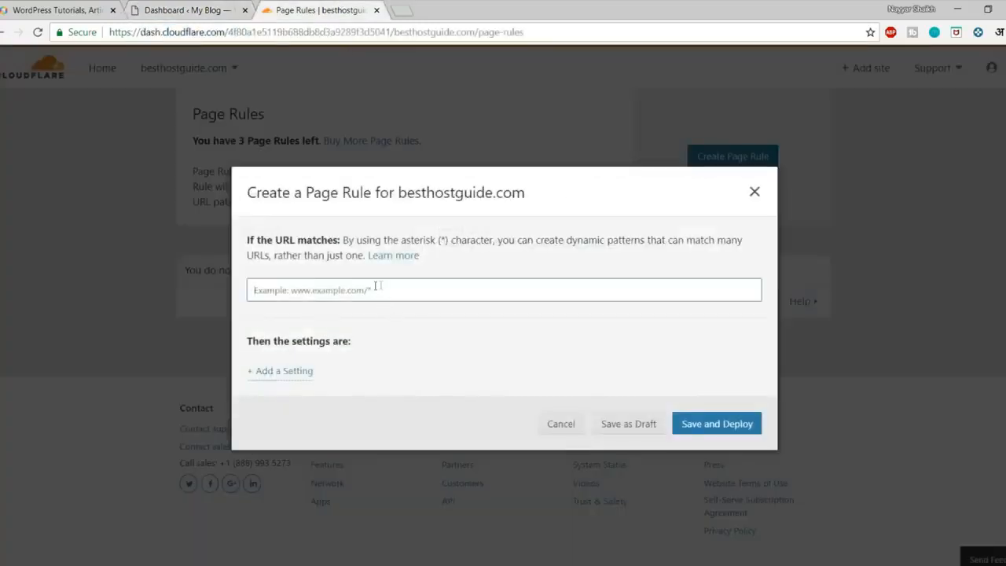
{"action": "key", "text": "ctrl+v"}
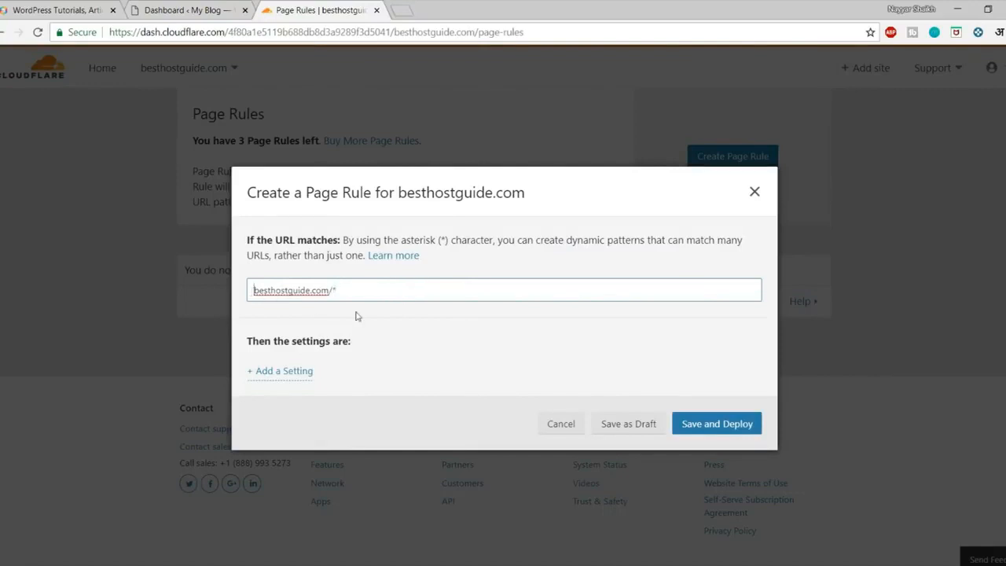
{"action": "type", "text": "h"}
{"action": "left_click", "coordinate": [55, 10]}
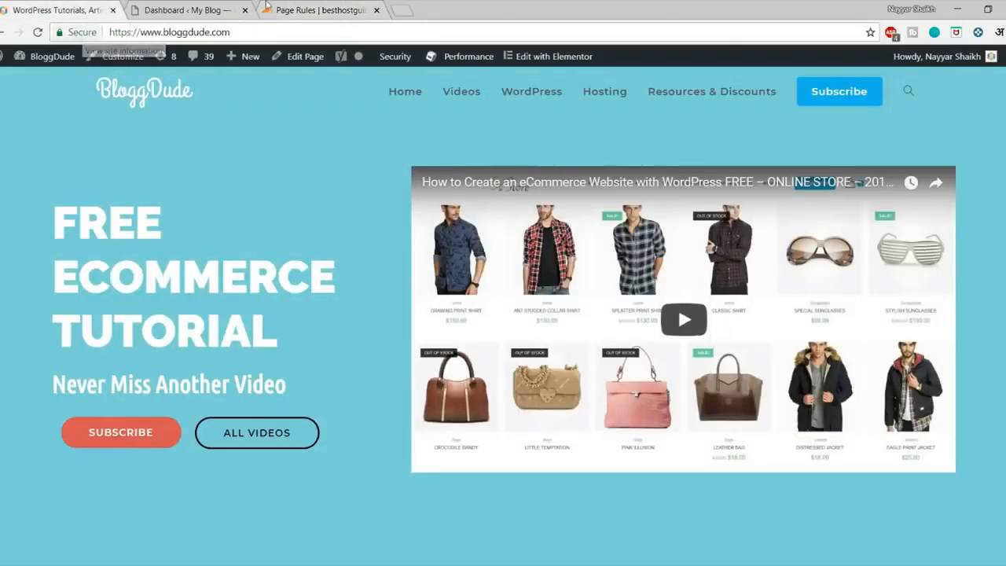
{"action": "left_click", "coordinate": [277, 7]}
{"action": "type", "text": "ttp"}
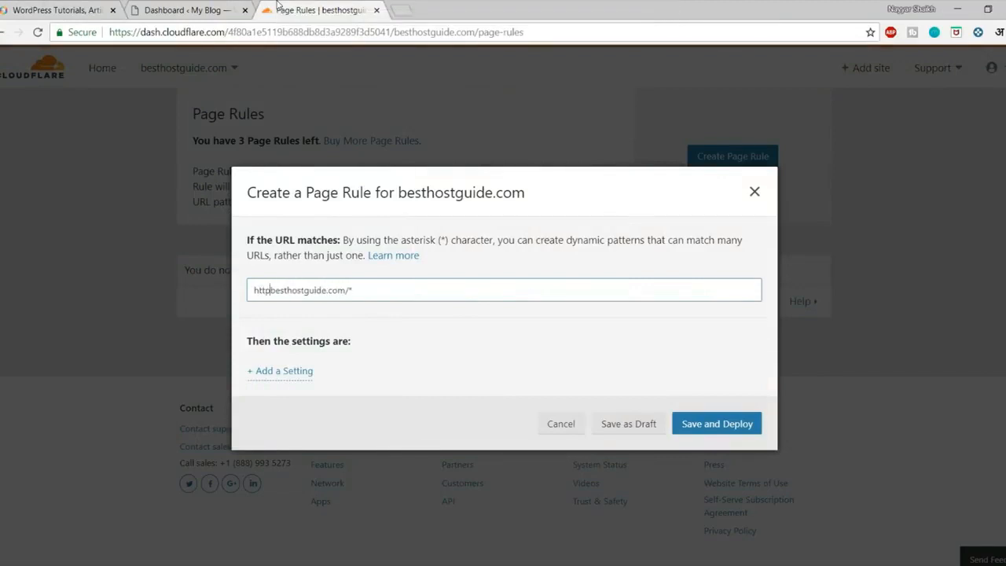
{"action": "type", "text": "://"}
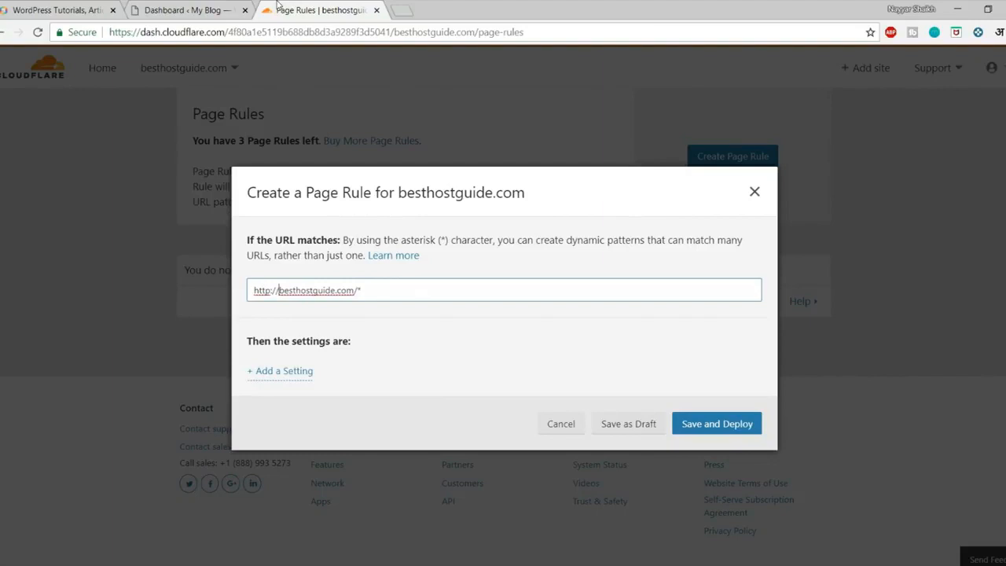
{"action": "type", "text": "*"}
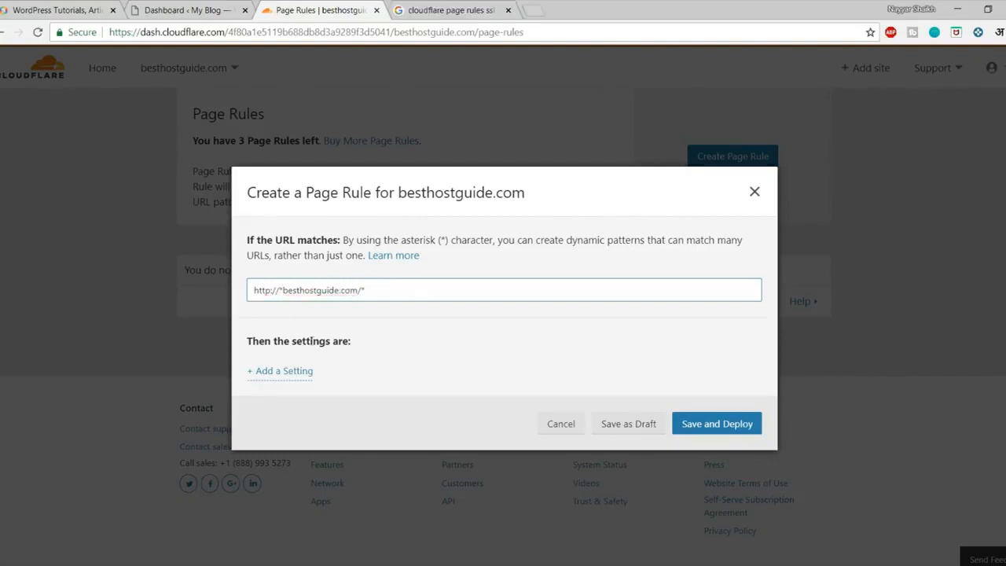
{"action": "left_click", "coordinate": [285, 290]}
{"action": "key", "text": "BackSpace"}
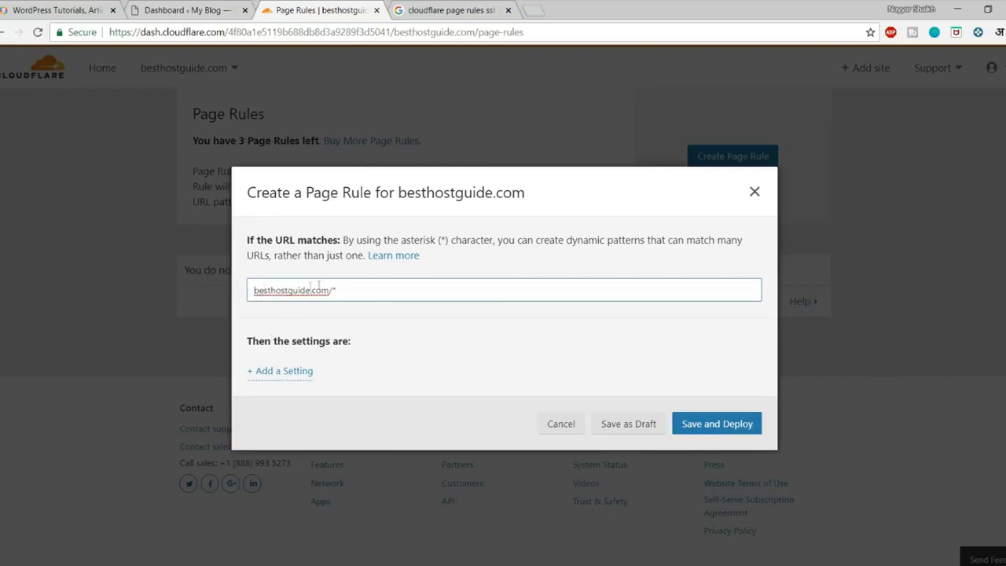
{"action": "type", "text": "http://*"}
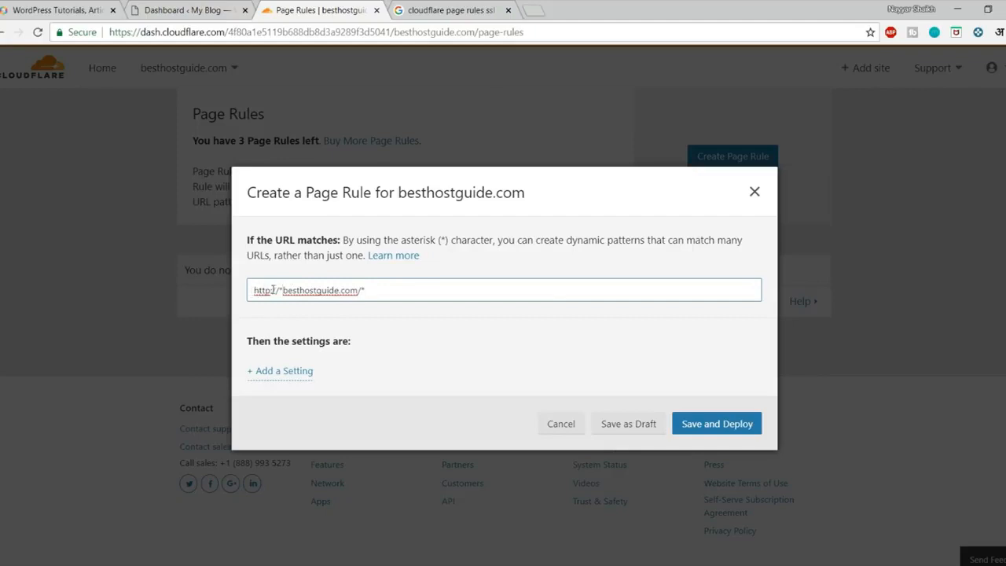
{"action": "left_click", "coordinate": [417, 326]}
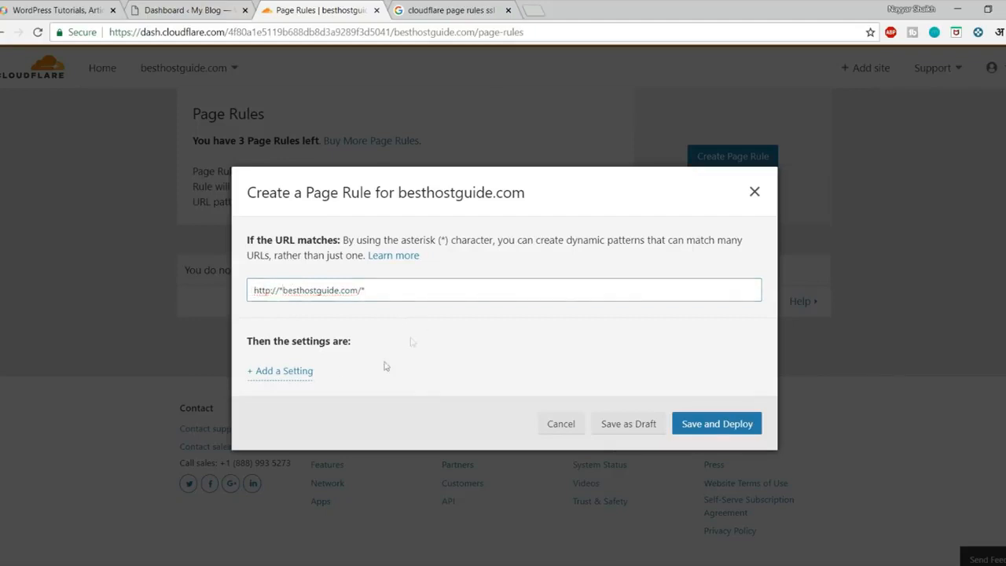
Add a Browser Cache TTL setting of a day to the rule.
{"action": "left_click", "coordinate": [288, 372]}
{"action": "left_click", "coordinate": [339, 383]}
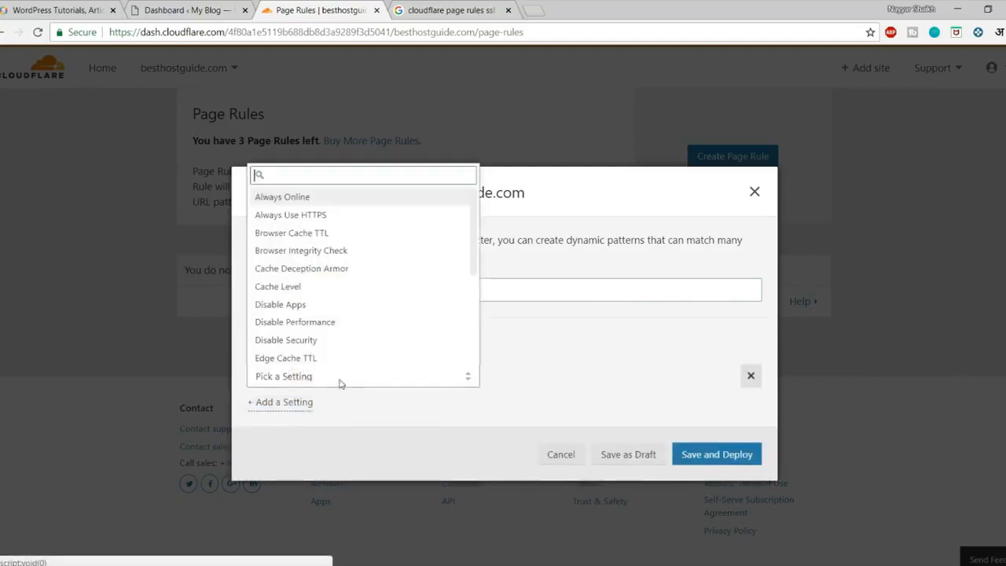
{"action": "scroll", "coordinate": [341, 323], "scroll_direction": "down", "scroll_amount": 3}
{"action": "scroll", "coordinate": [343, 329], "scroll_direction": "up", "scroll_amount": 3}
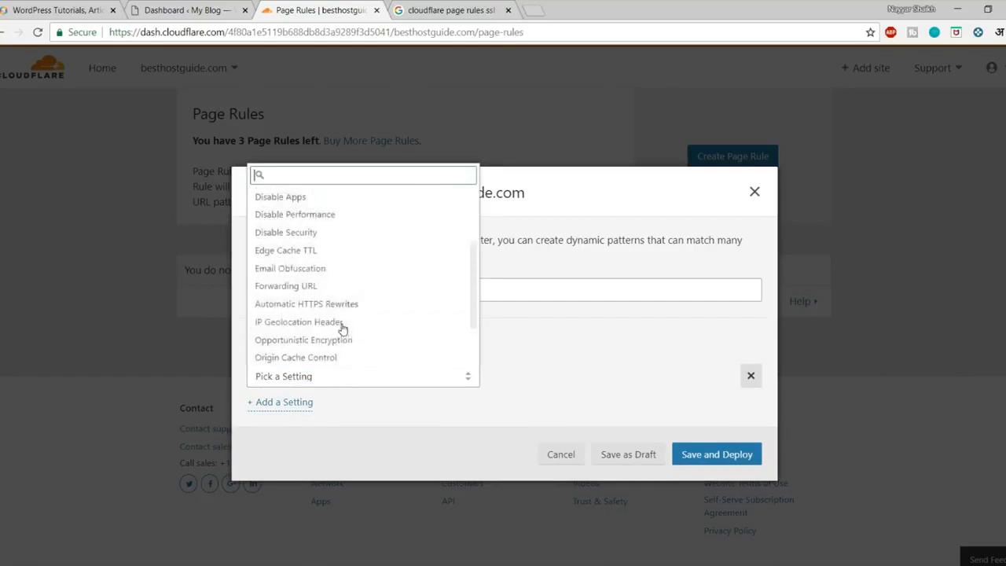
{"action": "scroll", "coordinate": [342, 329], "scroll_direction": "up", "scroll_amount": 1}
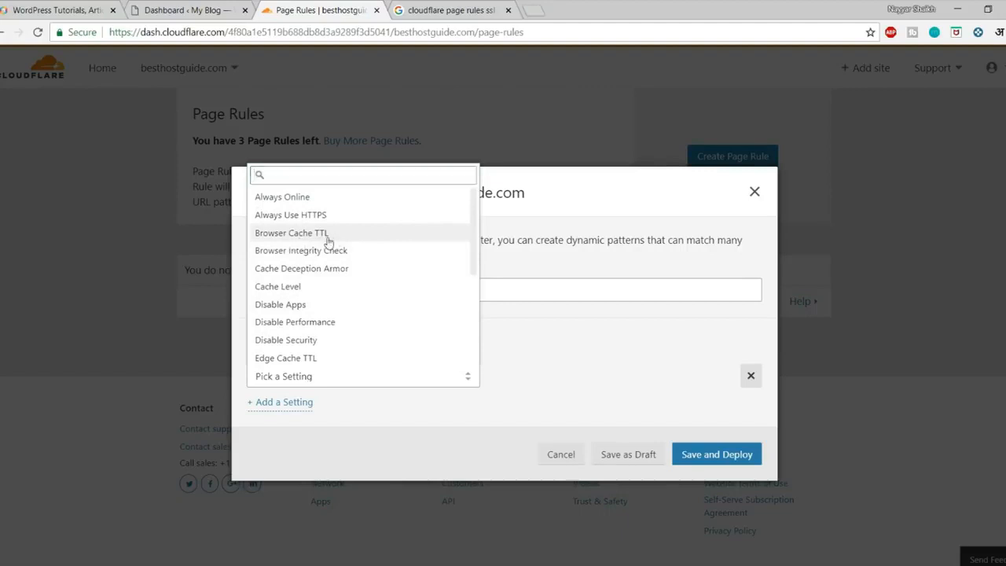
{"action": "left_click", "coordinate": [330, 235]}
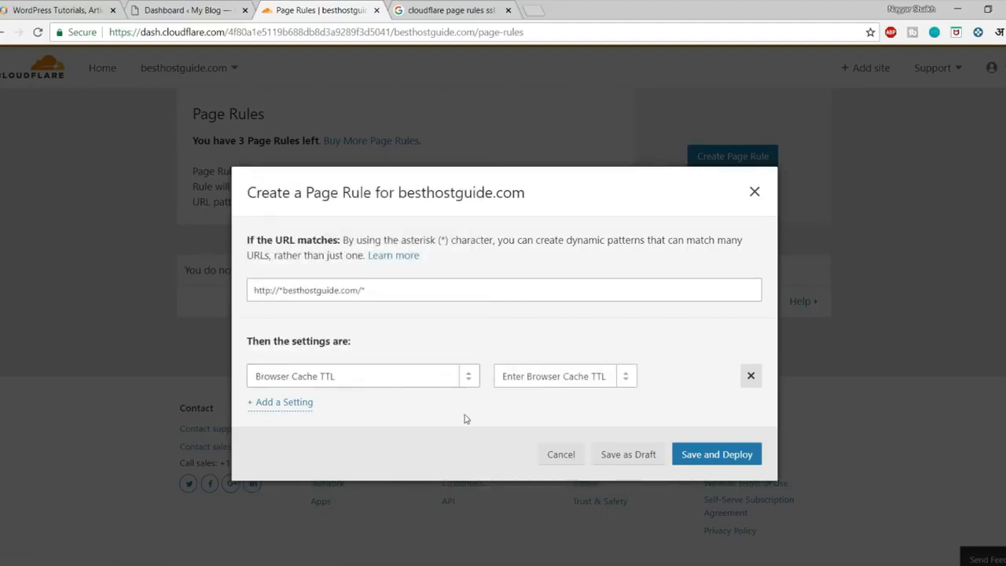
{"action": "left_click", "coordinate": [528, 379]}
{"action": "scroll", "coordinate": [555, 322], "scroll_direction": "down", "scroll_amount": 1}
{"action": "left_click", "coordinate": [531, 309]}
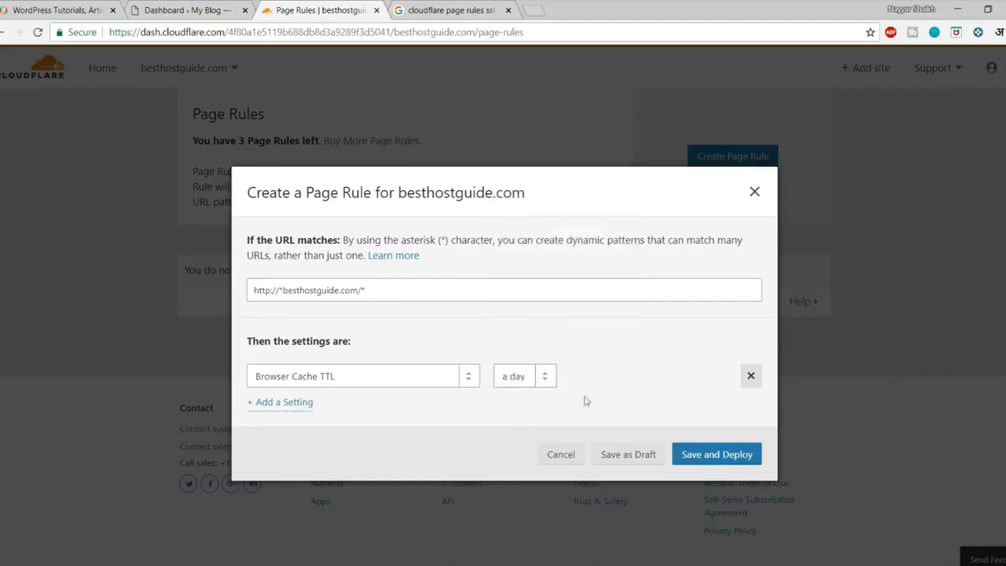
Add a Cache Level setting of Cache Everything.
{"action": "left_click", "coordinate": [300, 404]}
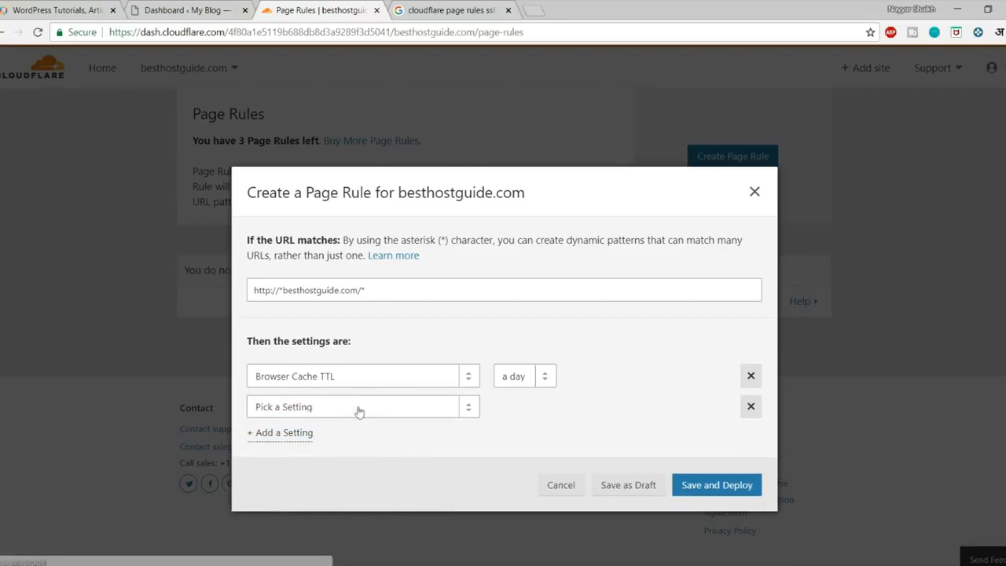
{"action": "left_click", "coordinate": [367, 407]}
{"action": "type", "text": "ca"}
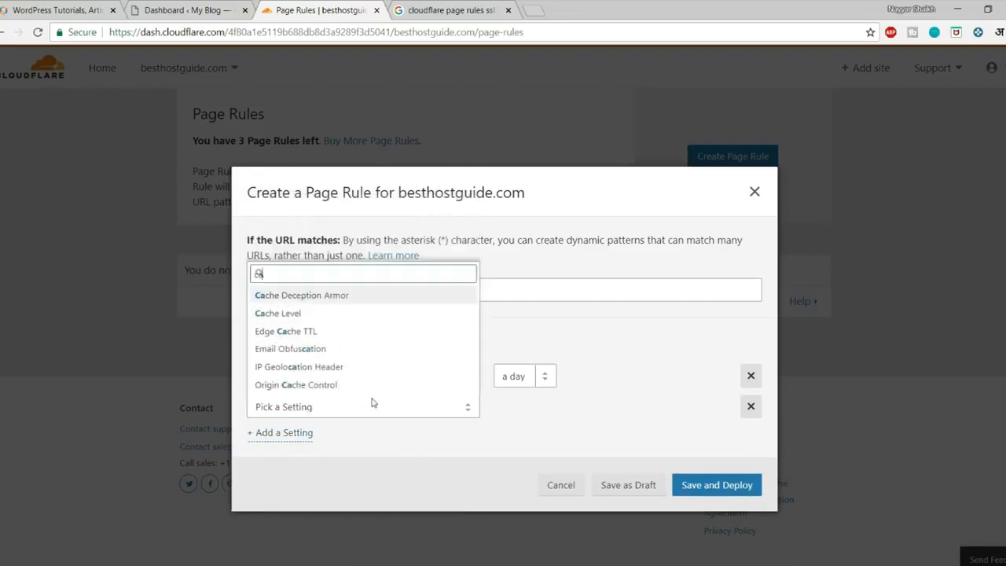
{"action": "left_click", "coordinate": [315, 314]}
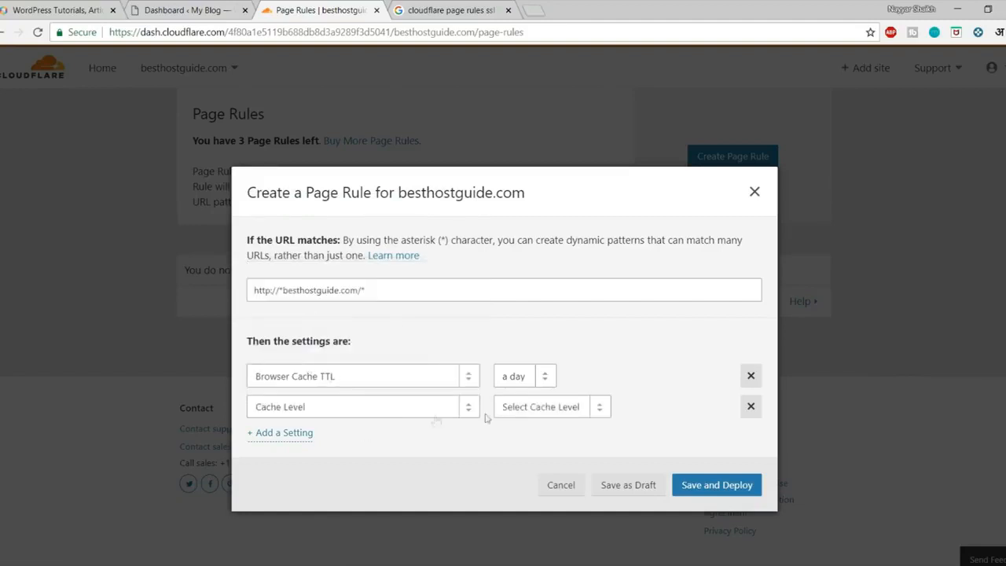
{"action": "left_click", "coordinate": [515, 414]}
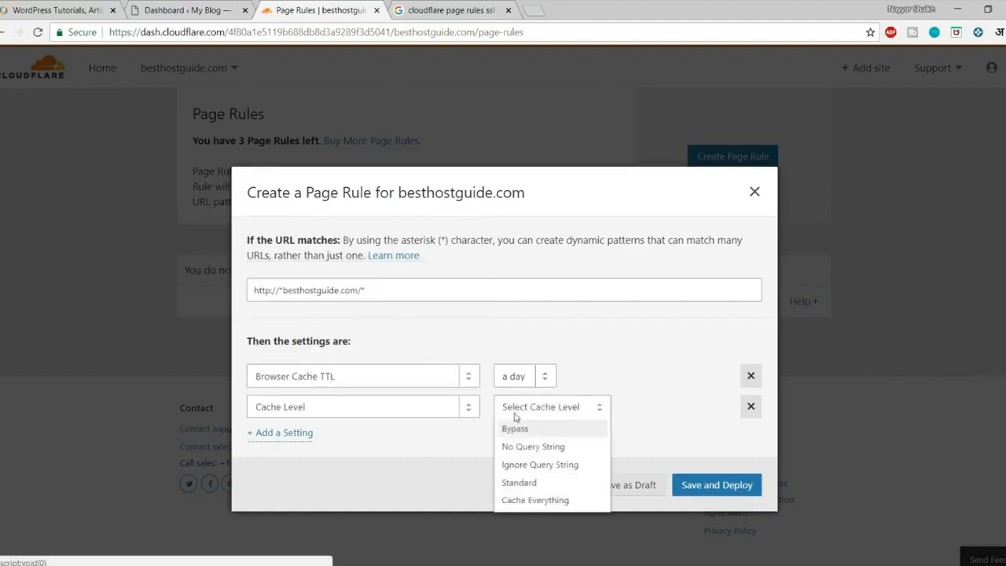
{"action": "left_click", "coordinate": [531, 503]}
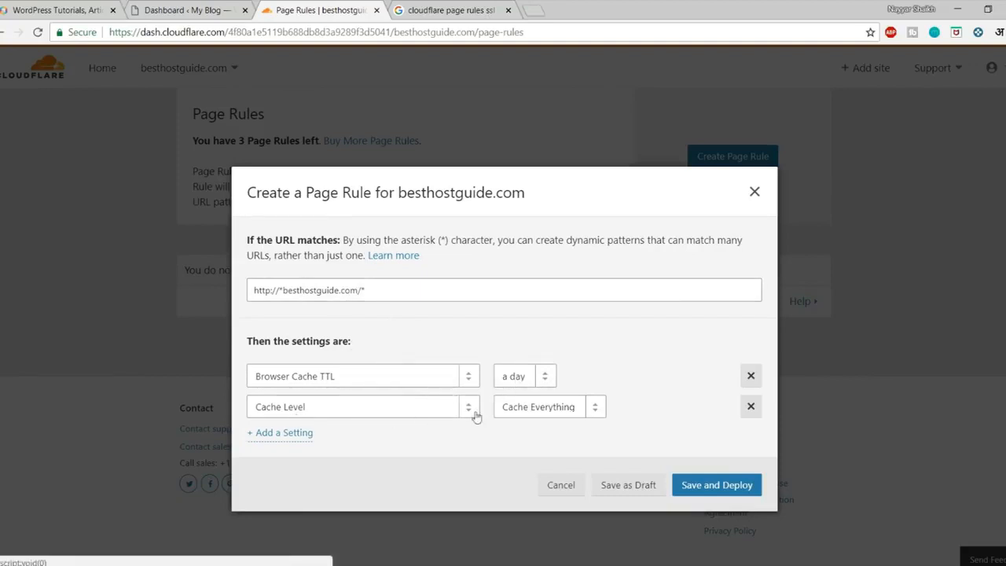
{"action": "left_click", "coordinate": [707, 488]}
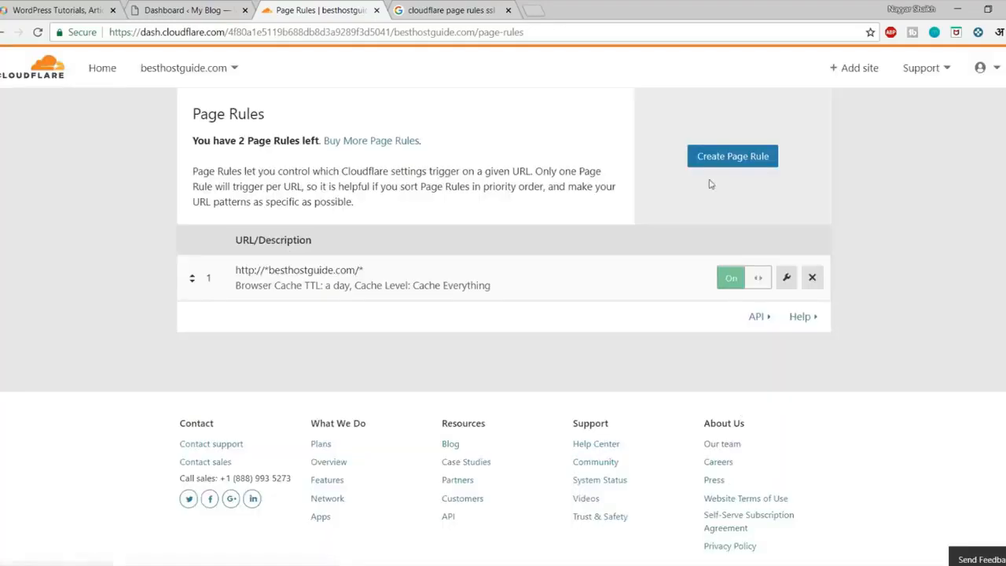
{"action": "left_click", "coordinate": [723, 161]}
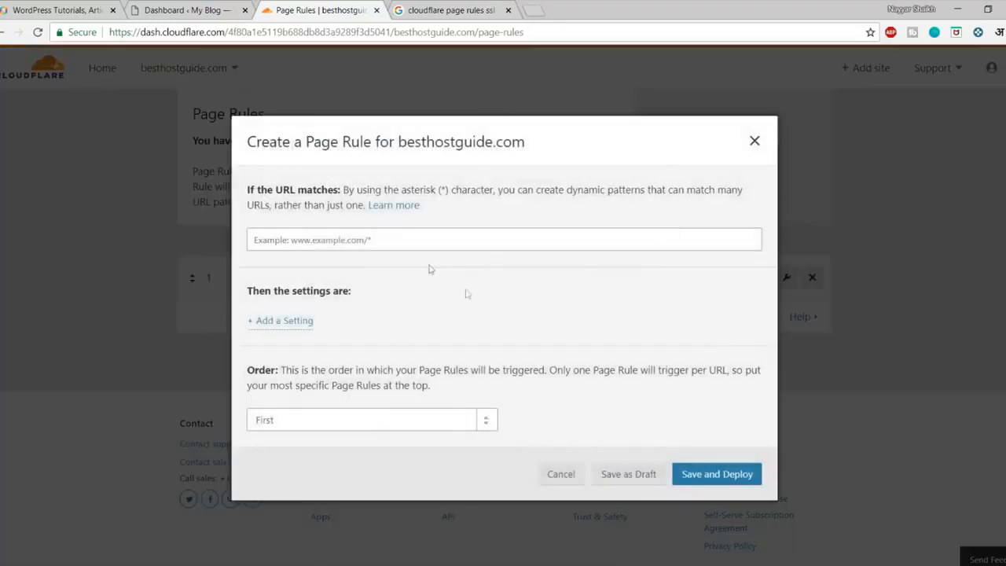
{"action": "left_click", "coordinate": [374, 244]}
{"action": "type", "text": "http://*"}
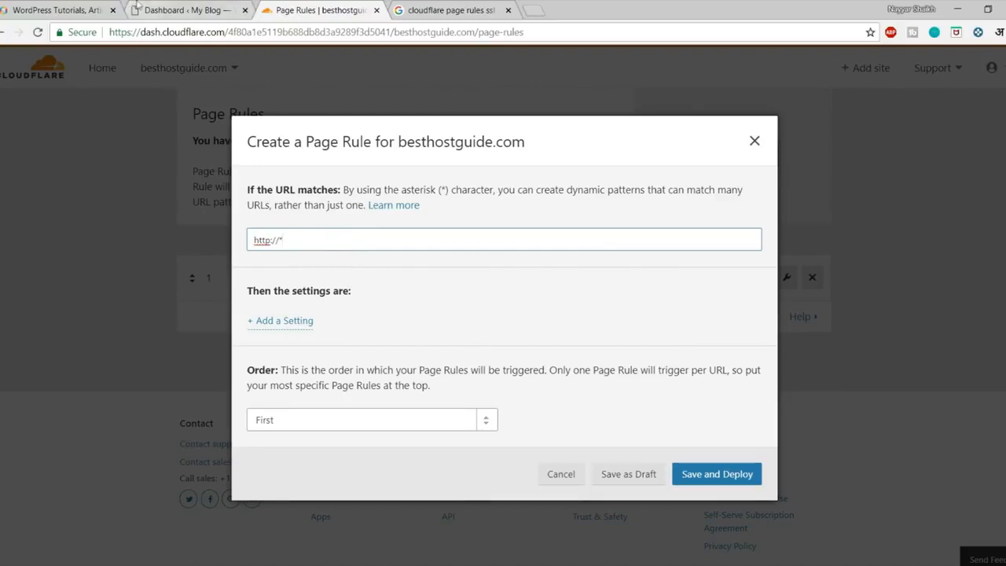
{"action": "left_click", "coordinate": [141, 9]}
{"action": "left_click", "coordinate": [351, 10]}
{"action": "key", "text": "ctrl+v"}
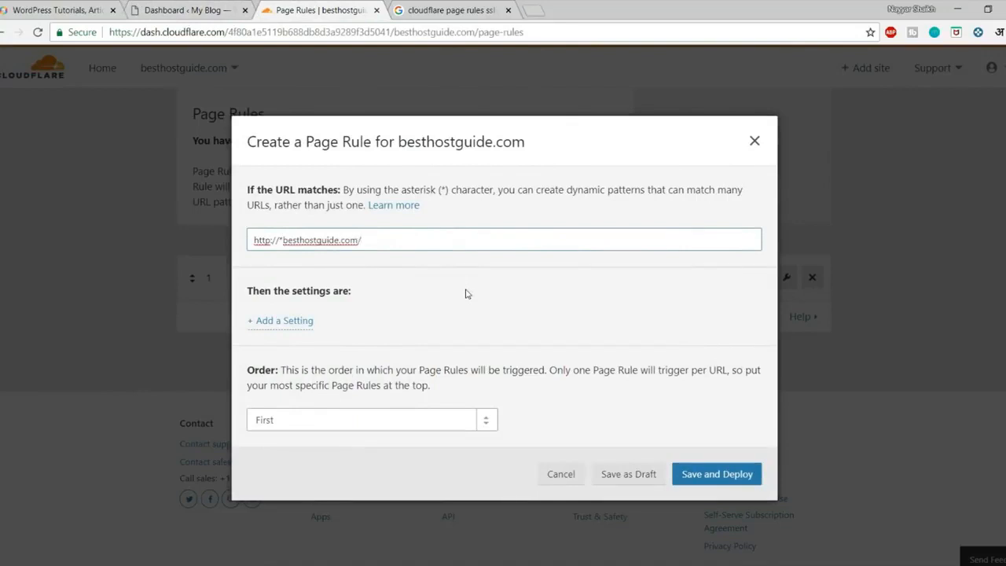
{"action": "type", "text": "min*"}
{"action": "left_click", "coordinate": [187, 10]}
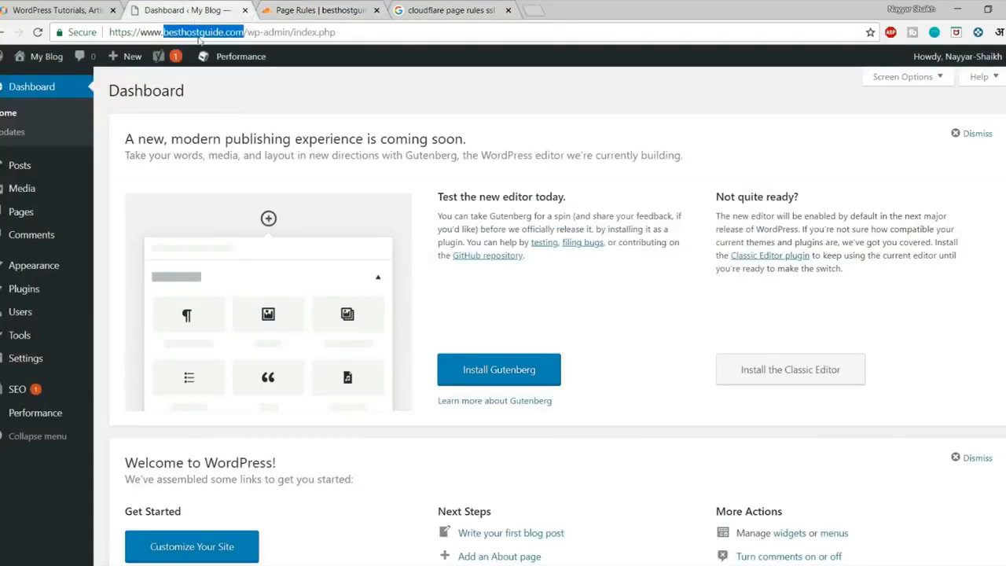
{"action": "left_click", "coordinate": [317, 68]}
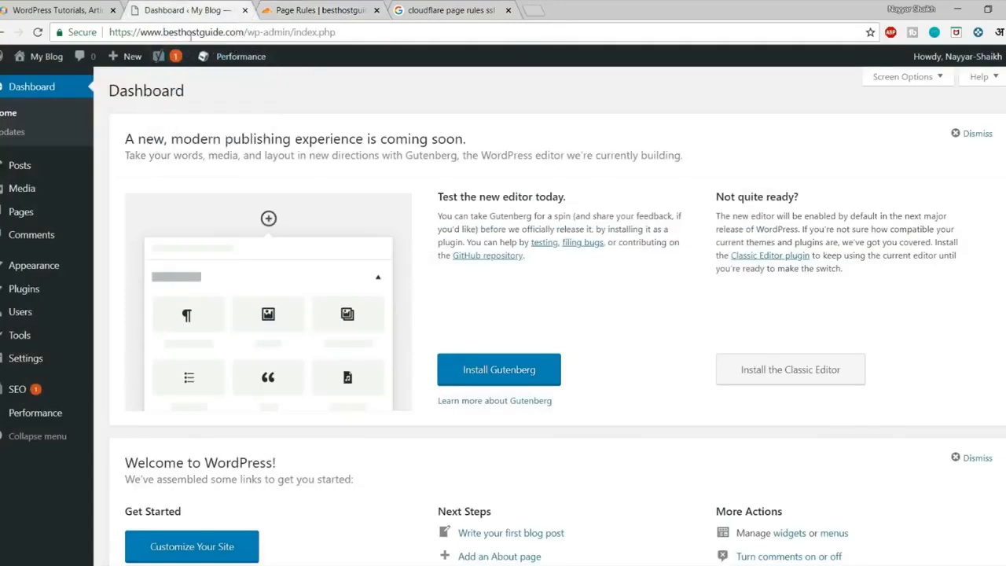
{"action": "left_click", "coordinate": [330, 10]}
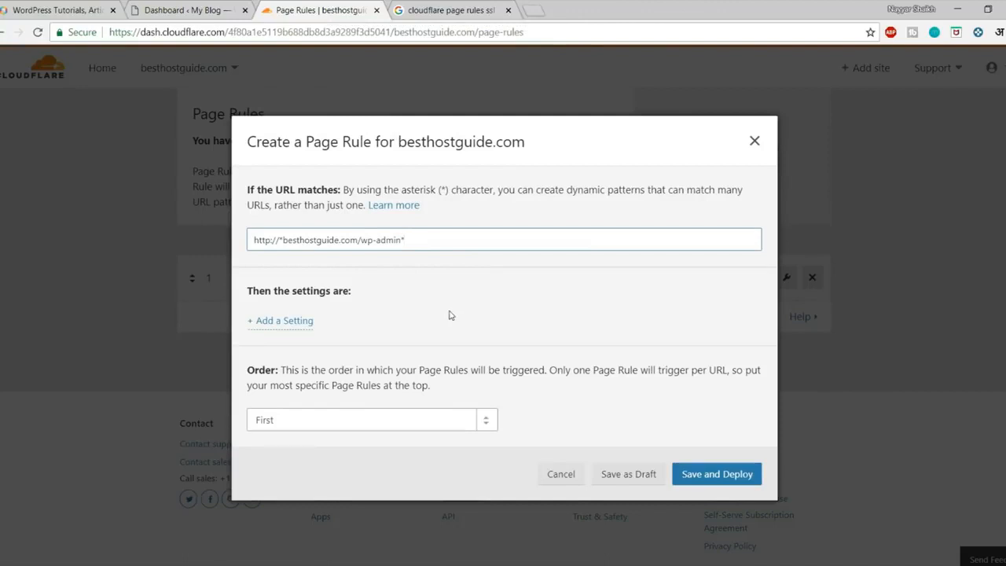
Add a Browser Integrity Check setting, switched On, to the wp-admin rule.
{"action": "left_click", "coordinate": [300, 325]}
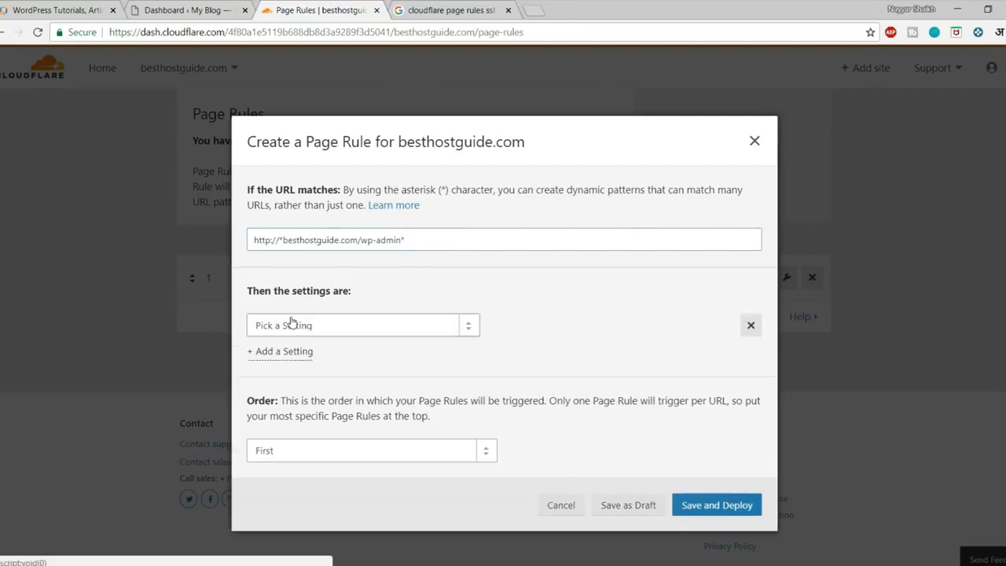
{"action": "left_click", "coordinate": [292, 324]}
{"action": "type", "text": "b"}
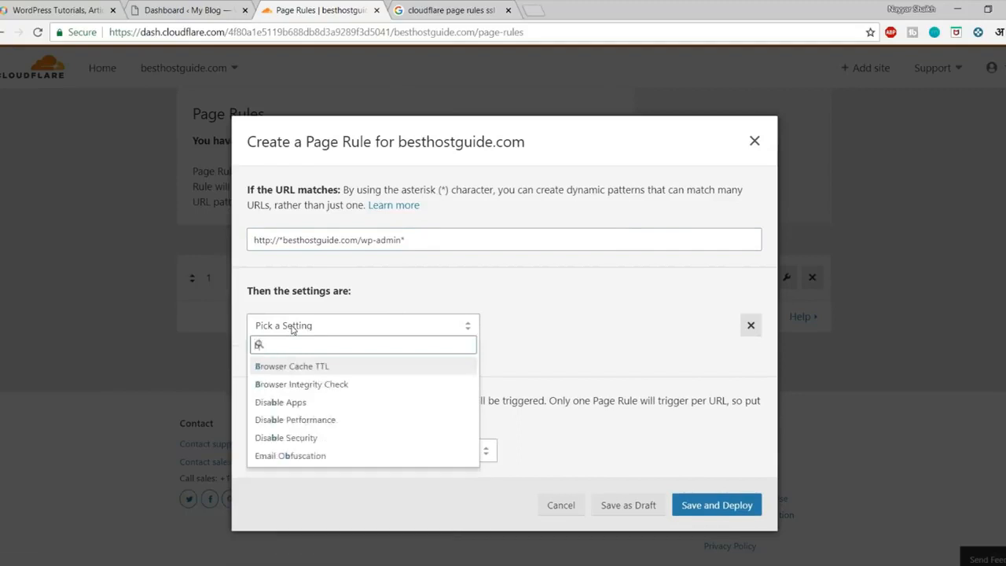
{"action": "type", "text": "roe"}
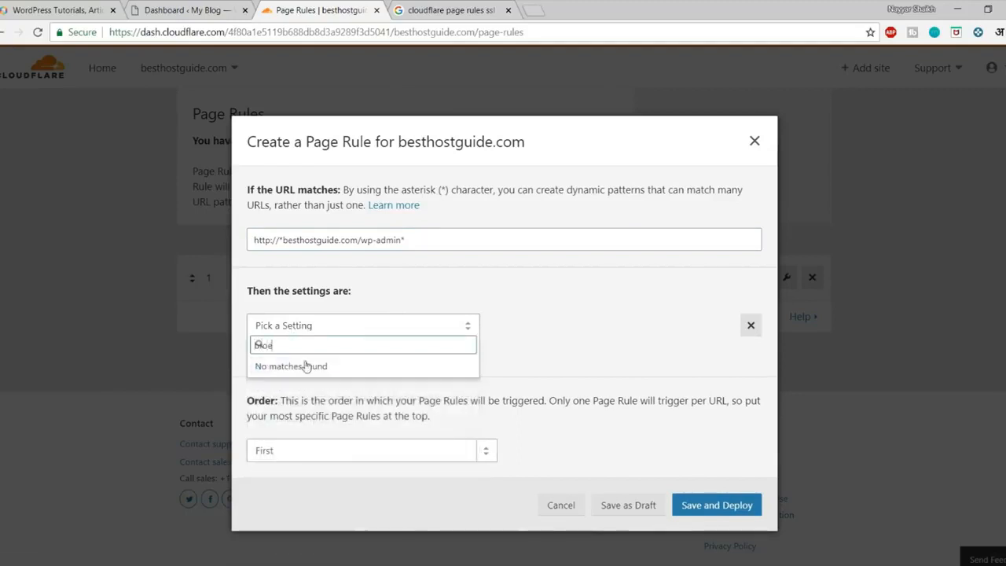
{"action": "key", "text": "BackSpace"}
{"action": "type", "text": "w"}
{"action": "left_click", "coordinate": [330, 390]}
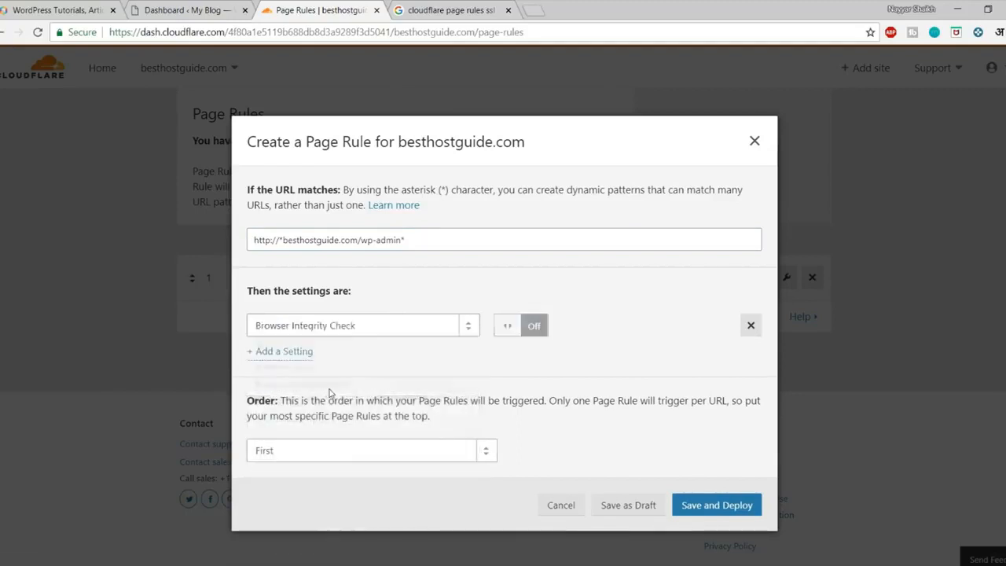
{"action": "left_click", "coordinate": [507, 329]}
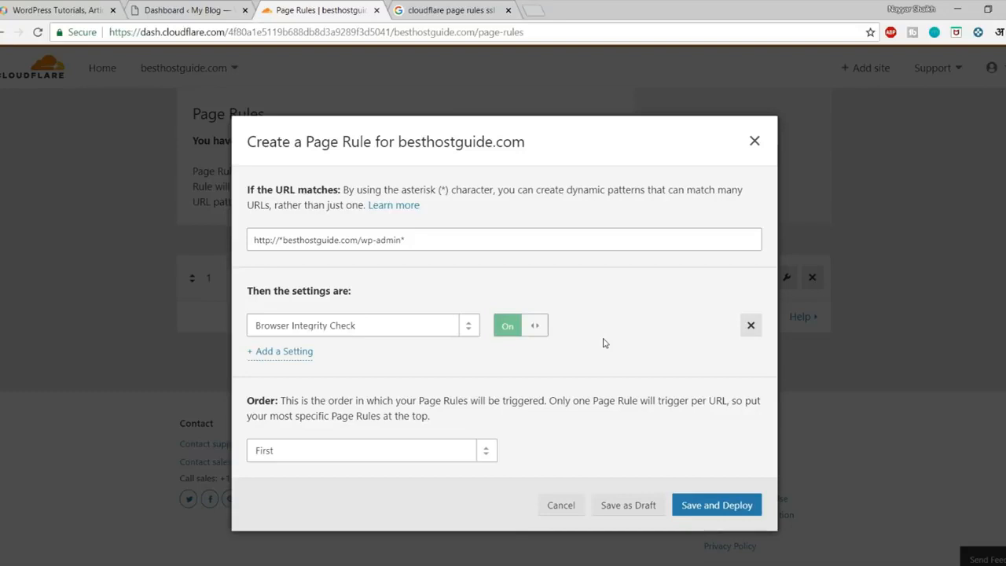
Add an Always Online setting, left Off, to the wp-admin rule.
{"action": "left_click", "coordinate": [285, 351]}
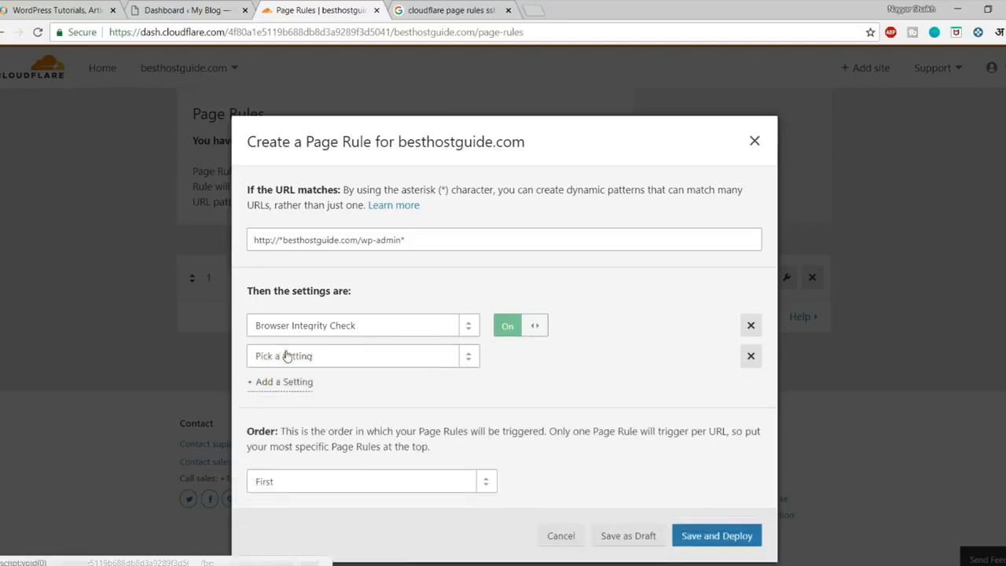
{"action": "left_click", "coordinate": [287, 355]}
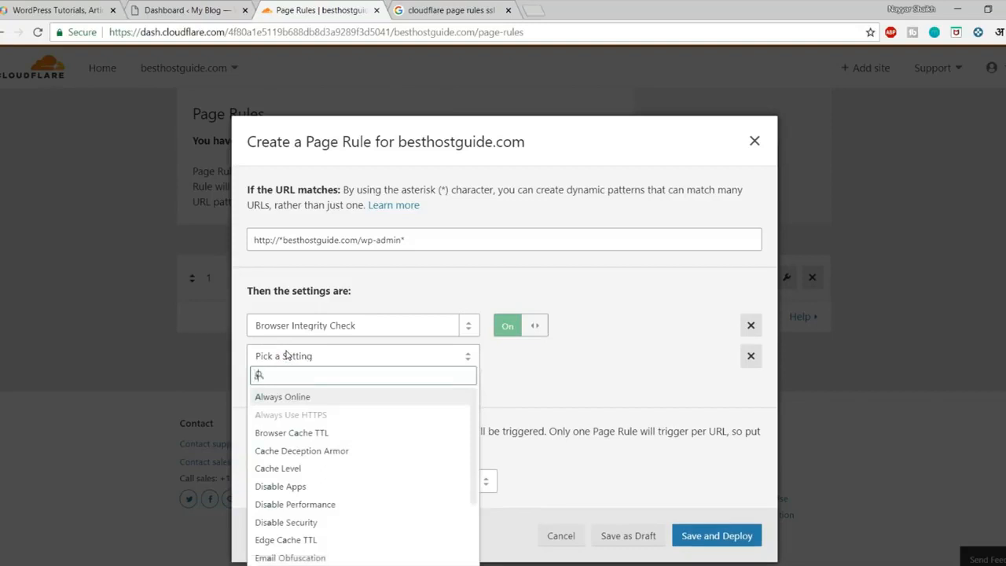
{"action": "type", "text": "alwa"}
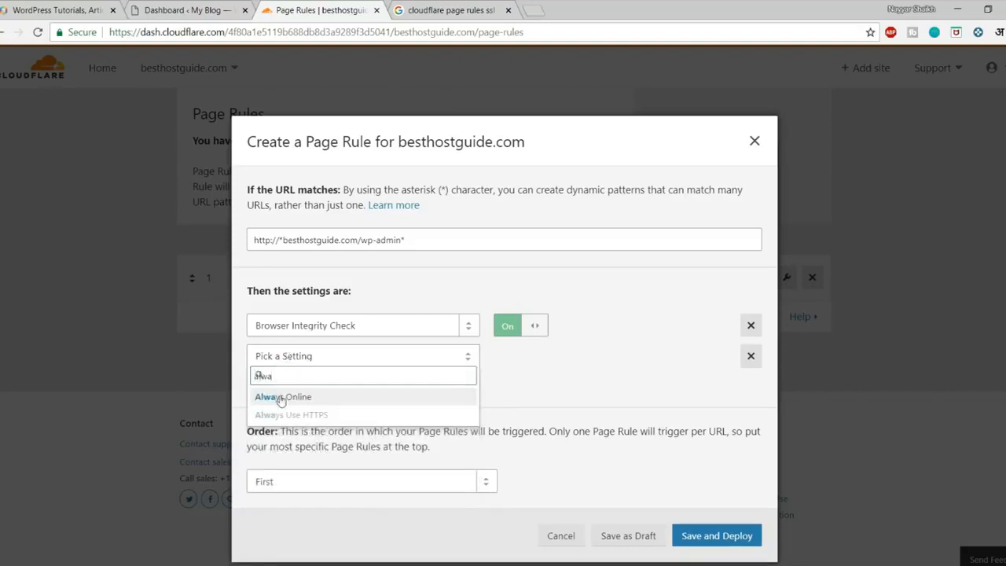
{"action": "left_click", "coordinate": [277, 397]}
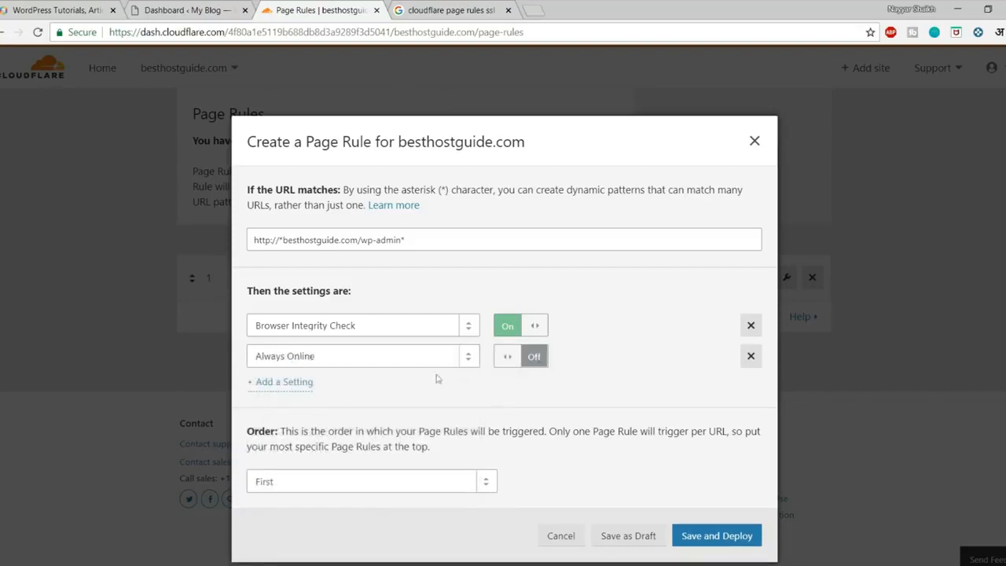
Add a Security Level setting set to High.
{"action": "left_click", "coordinate": [277, 384]}
{"action": "left_click", "coordinate": [325, 388]}
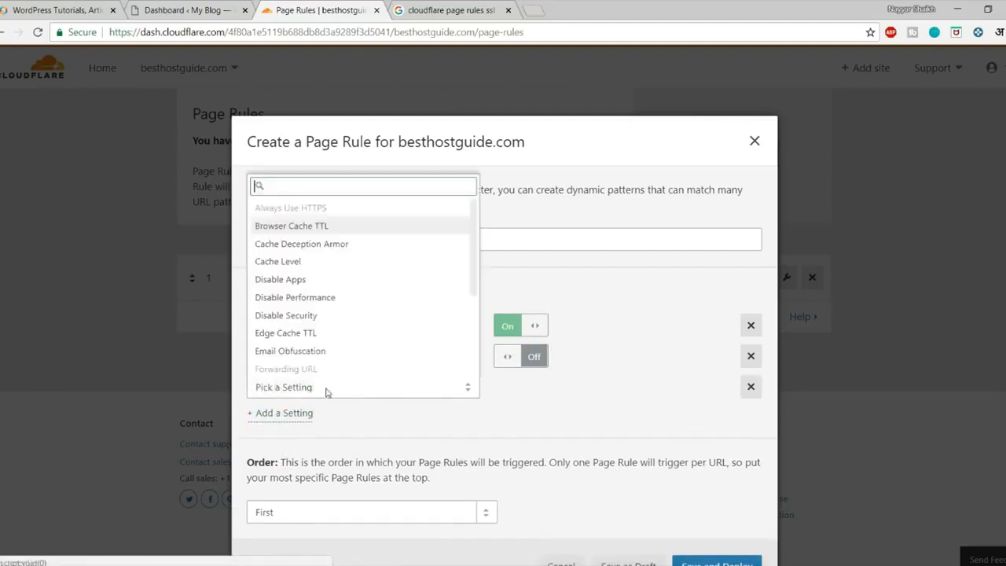
{"action": "type", "text": "secu"}
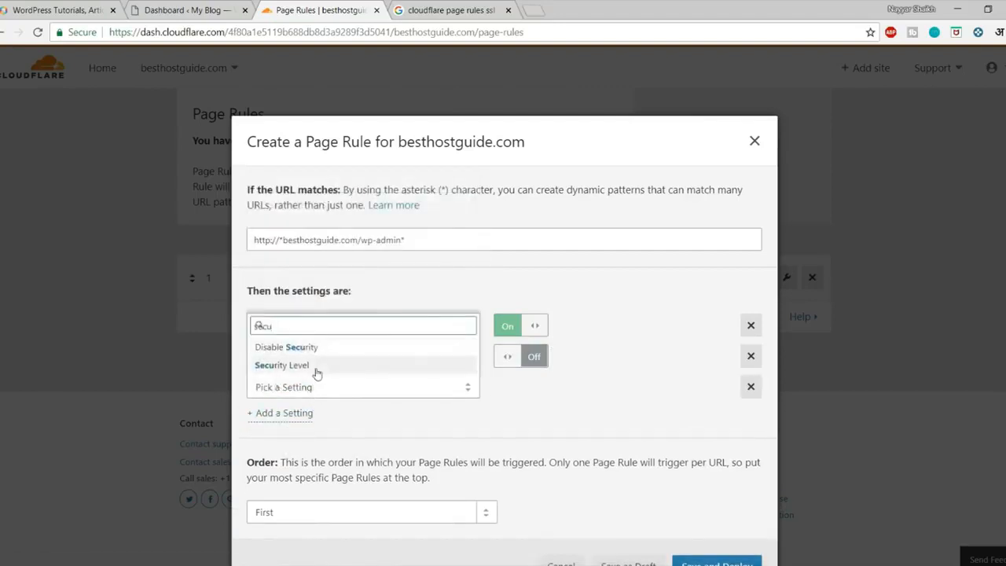
{"action": "left_click", "coordinate": [316, 366]}
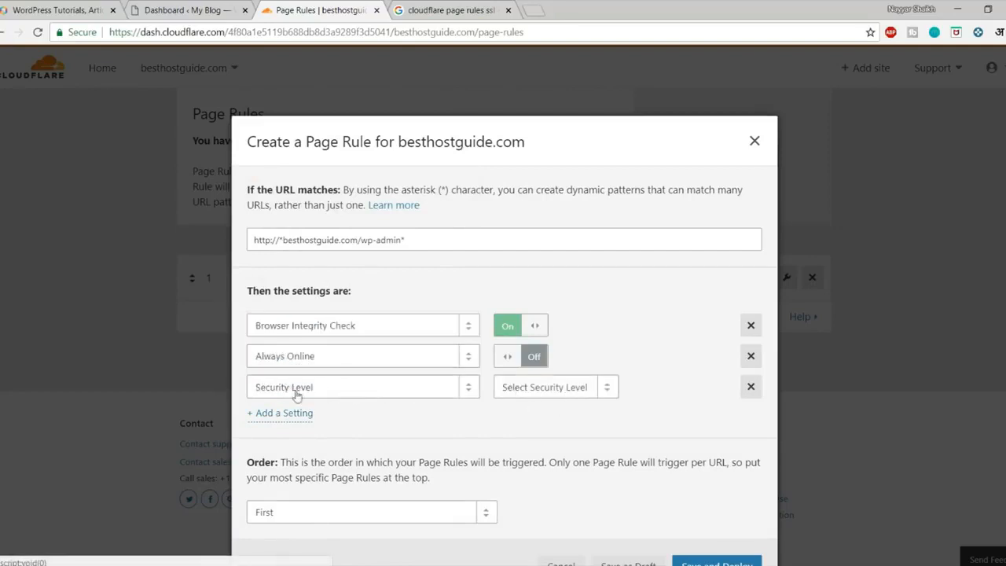
{"action": "left_click", "coordinate": [553, 390]}
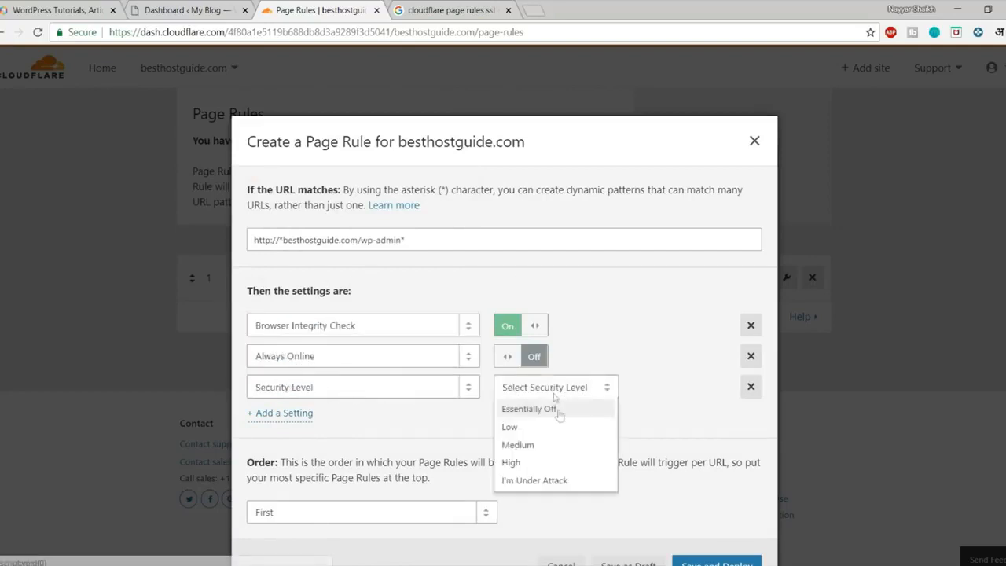
{"action": "left_click", "coordinate": [536, 466]}
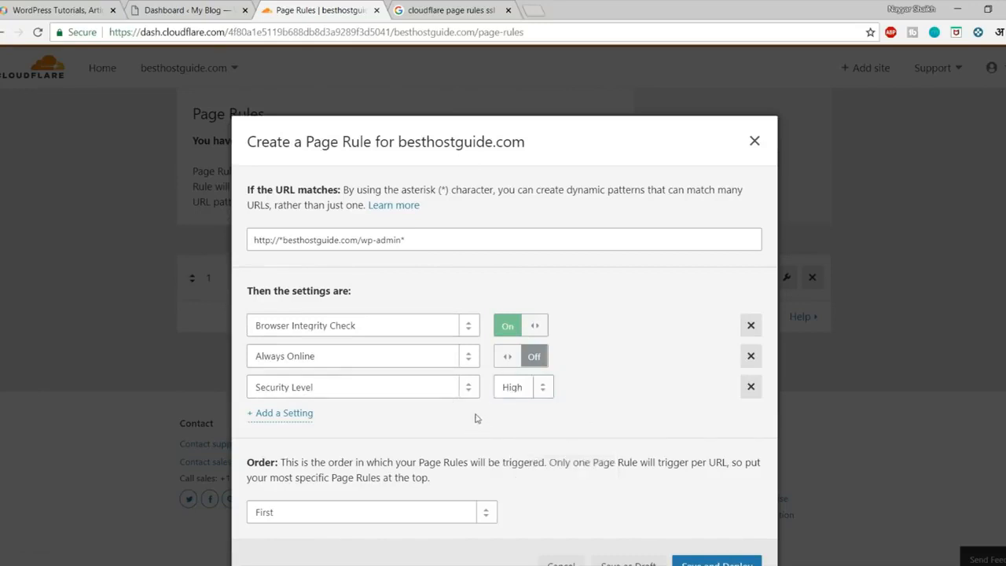
{"action": "left_click", "coordinate": [271, 413]}
{"action": "left_click", "coordinate": [323, 427]}
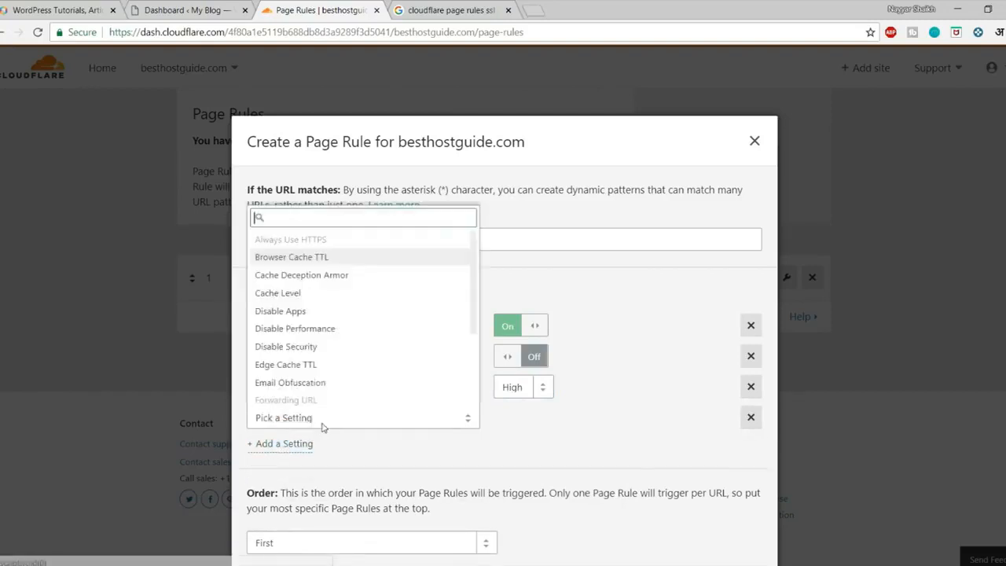
Add a Browser Cache TTL setting of 30 minutes to the wp-admin rule.
{"action": "type", "text": "Bro"}
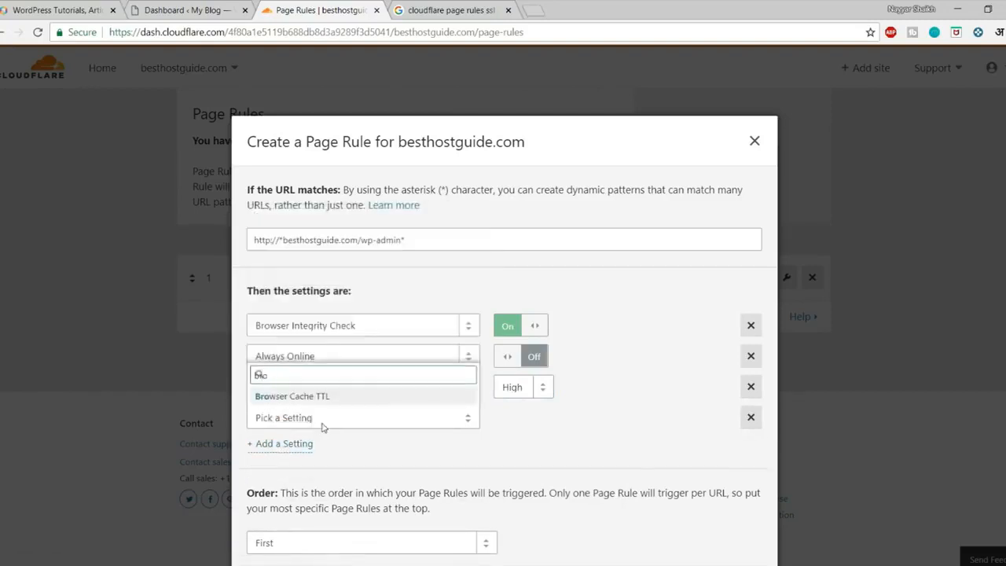
{"action": "left_click", "coordinate": [338, 397]}
{"action": "left_click", "coordinate": [521, 419]}
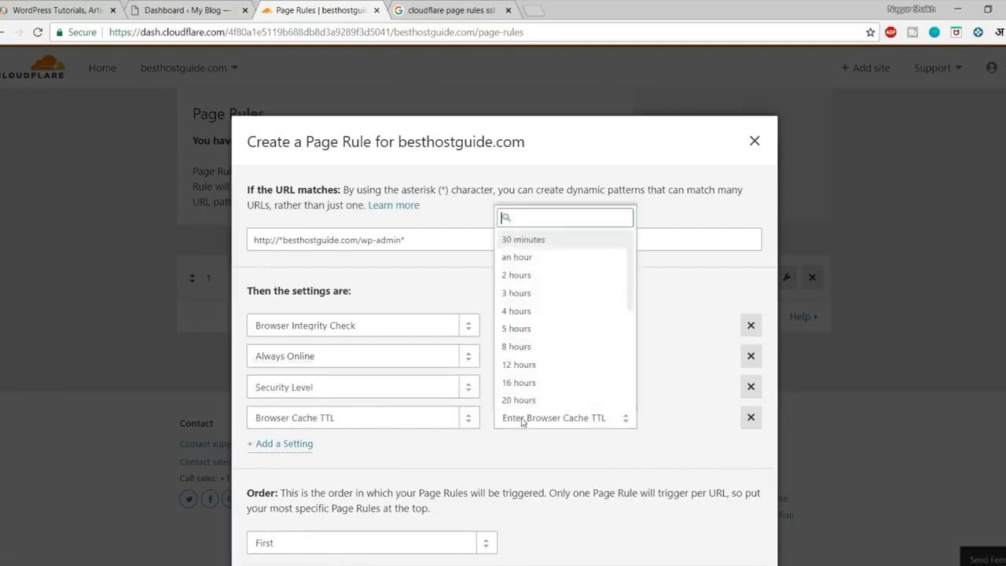
{"action": "left_click", "coordinate": [550, 242]}
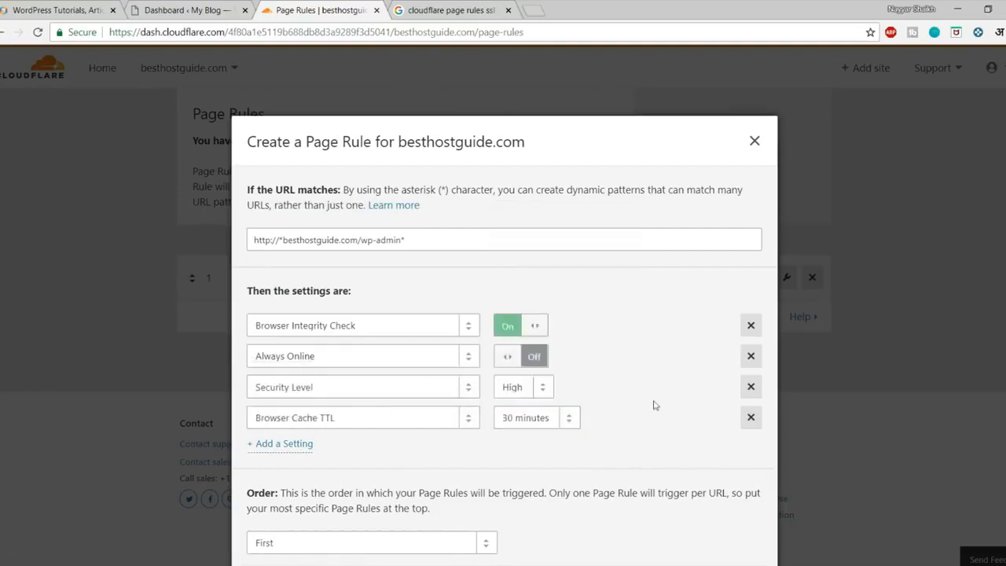
{"action": "left_click", "coordinate": [541, 419]}
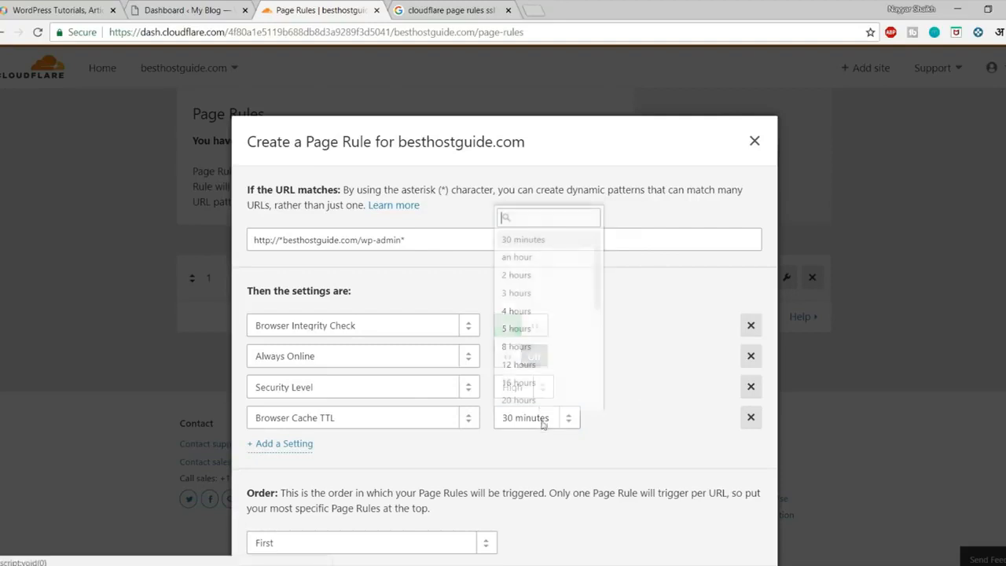
{"action": "left_click", "coordinate": [536, 241]}
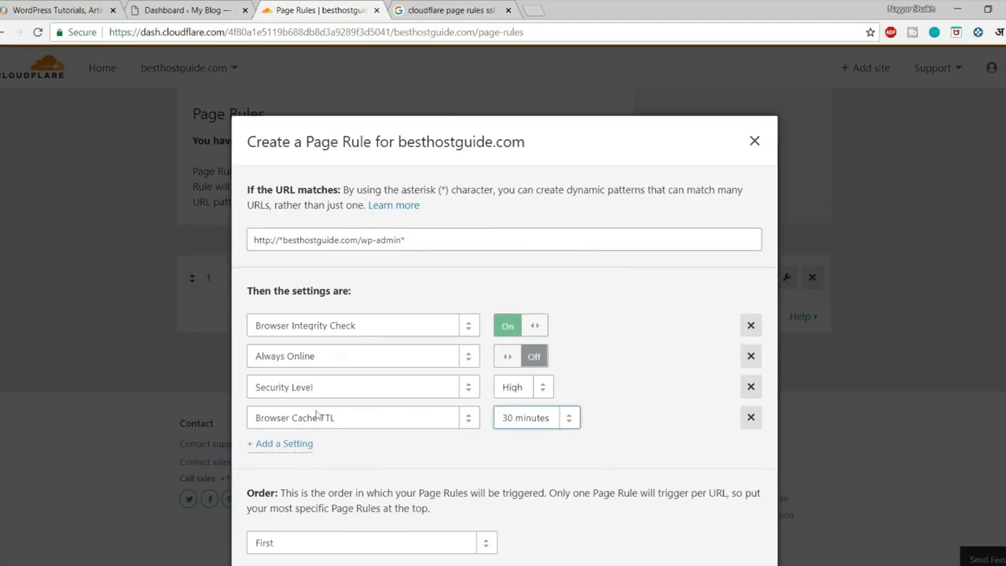
{"action": "left_click", "coordinate": [481, 473]}
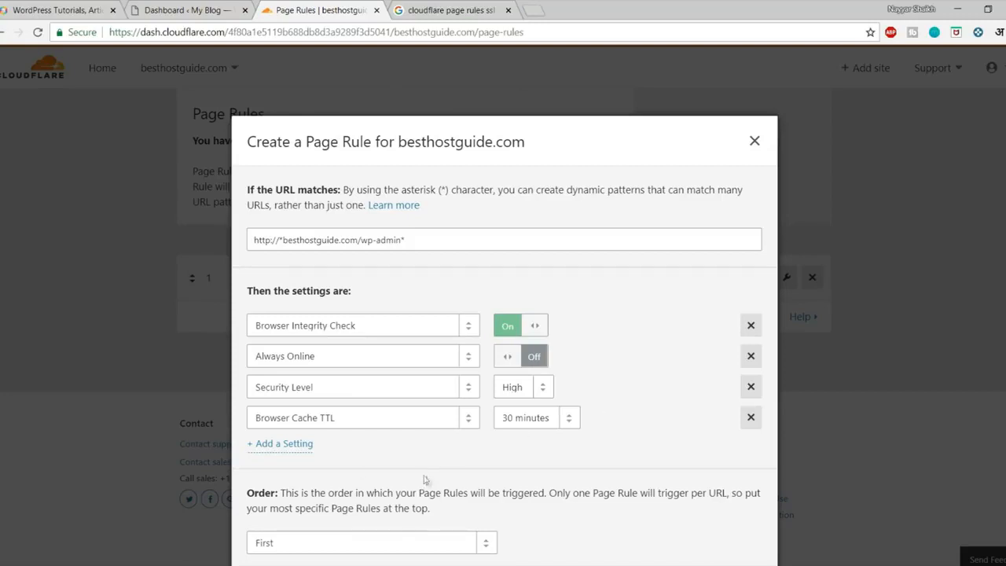
Add a Cache Level setting of Bypass.
{"action": "left_click", "coordinate": [301, 445]}
{"action": "left_click", "coordinate": [299, 449]}
{"action": "type", "text": "Cach"}
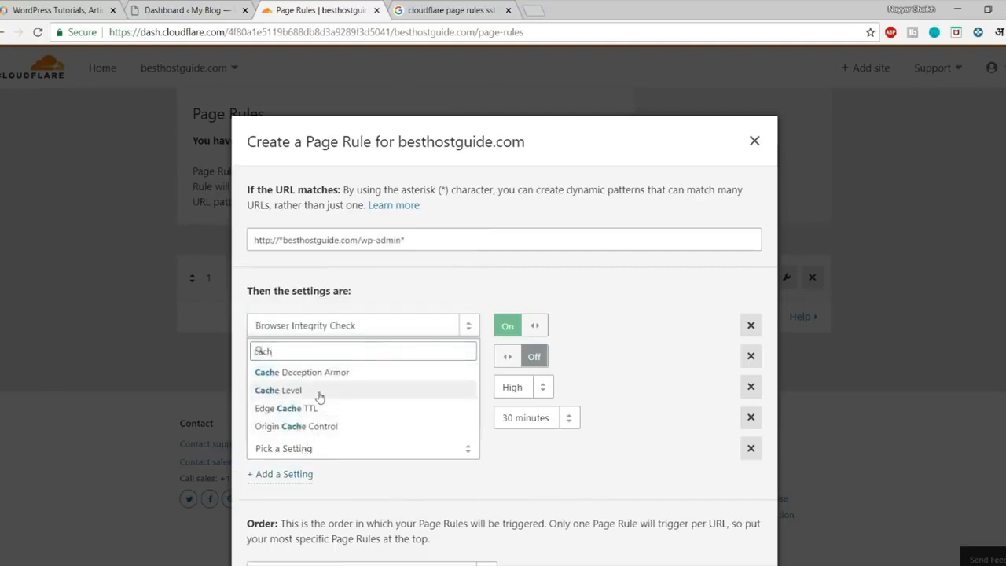
{"action": "left_click", "coordinate": [288, 390]}
{"action": "left_click", "coordinate": [599, 448]}
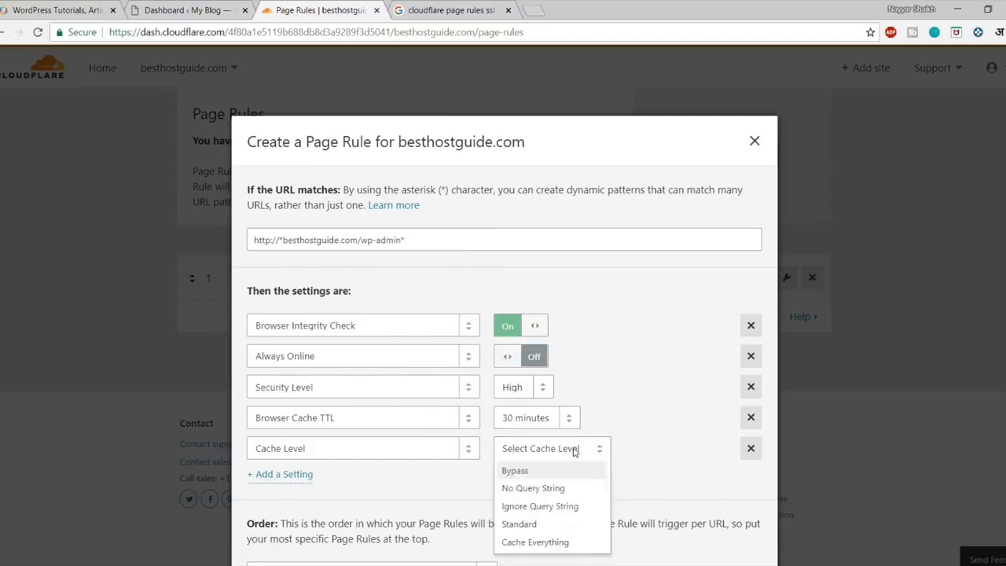
{"action": "left_click", "coordinate": [515, 470]}
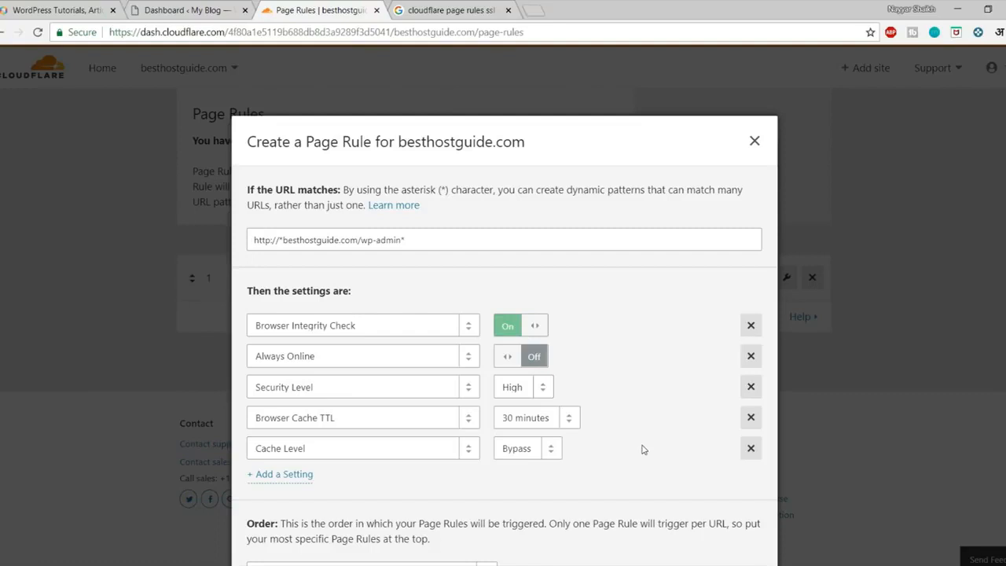
{"action": "left_click", "coordinate": [533, 454]}
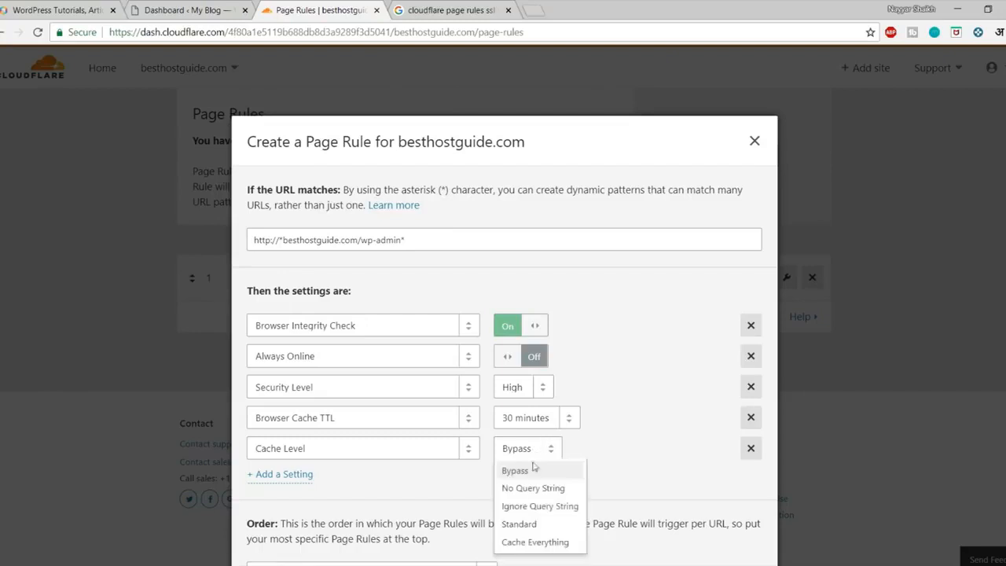
{"action": "left_click", "coordinate": [649, 407]}
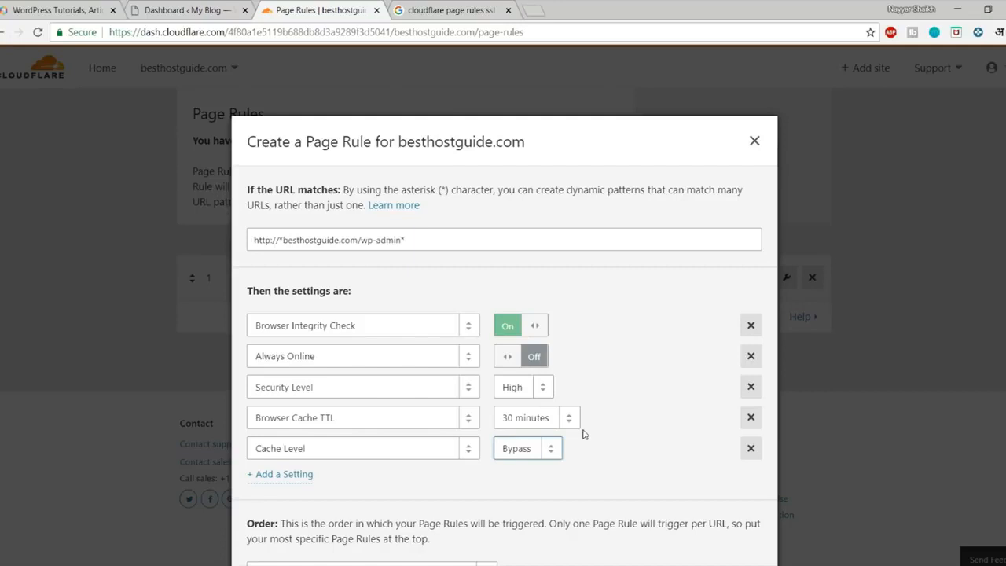
{"action": "left_click", "coordinate": [606, 477]}
Add a Disable Apps setting to the wp-admin rule.
{"action": "left_click", "coordinate": [303, 477]}
{"action": "left_click", "coordinate": [313, 479]}
{"action": "type", "text": "disa"}
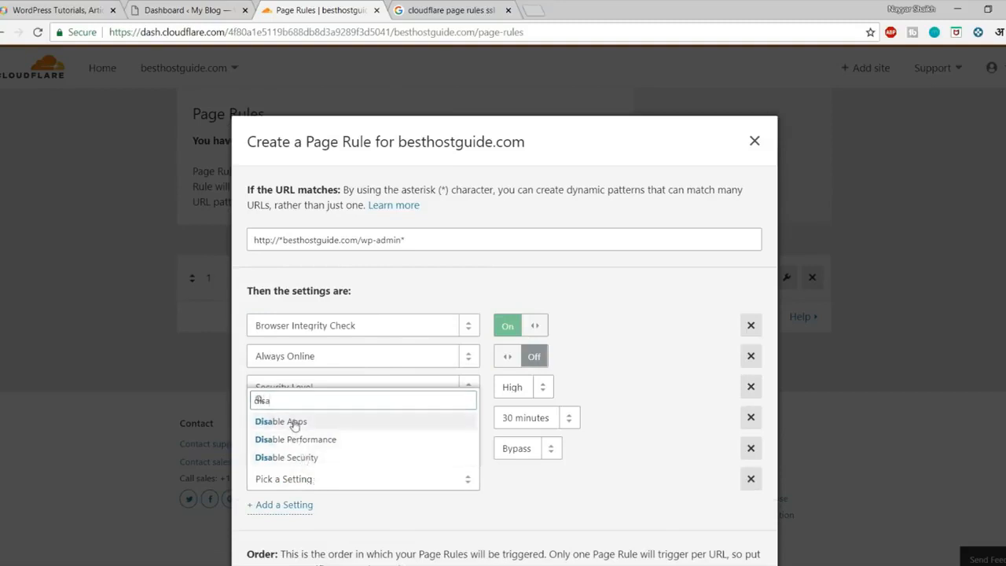
{"action": "key", "text": "Return"}
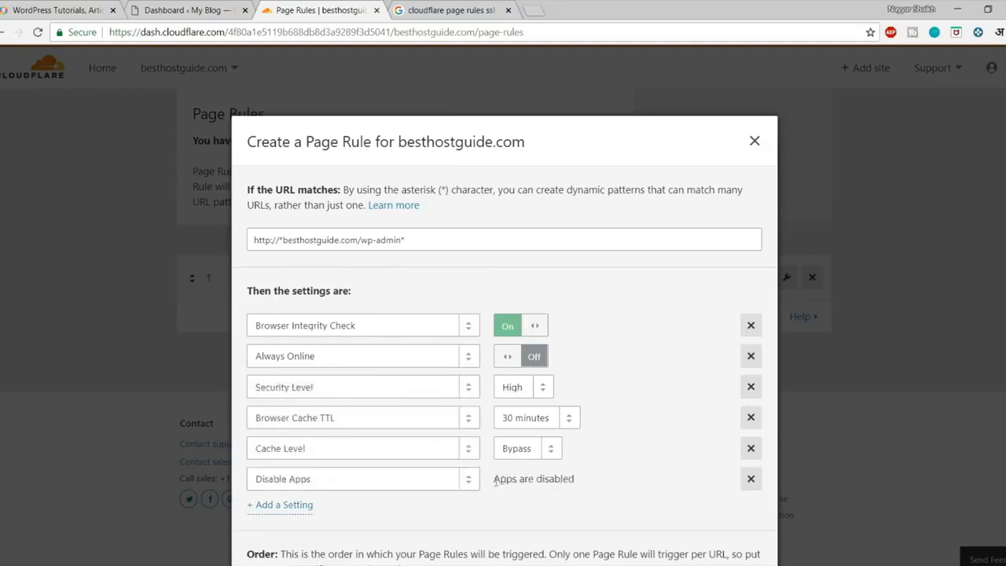
Add Disable Performance as well, then switch to the 'cloudflare page rules ssl' Google results.
{"action": "left_click", "coordinate": [288, 505]}
{"action": "left_click", "coordinate": [315, 510]}
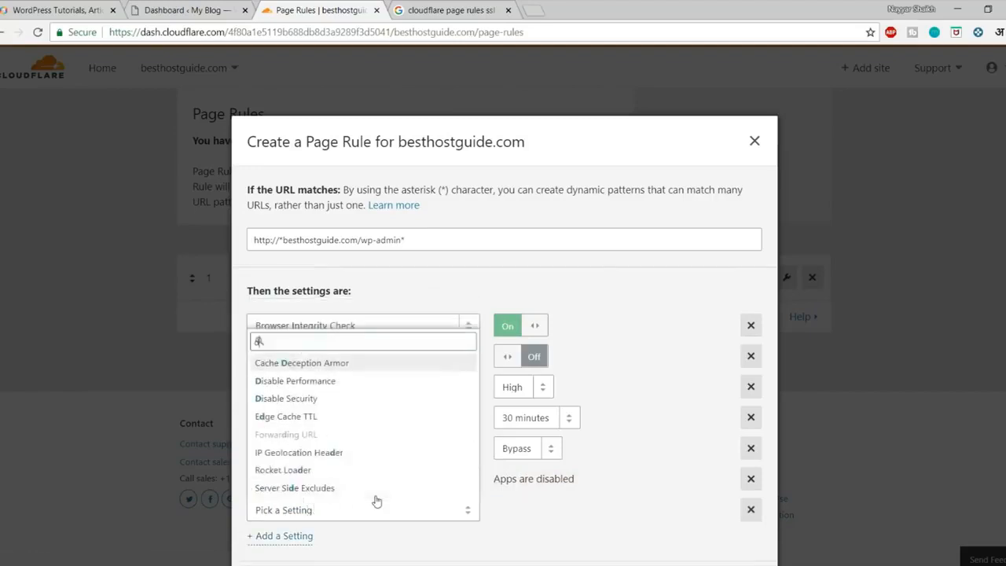
{"action": "type", "text": "Dis"}
{"action": "key", "text": "Return"}
{"action": "scroll", "coordinate": [618, 519], "scroll_direction": "down", "scroll_amount": 1}
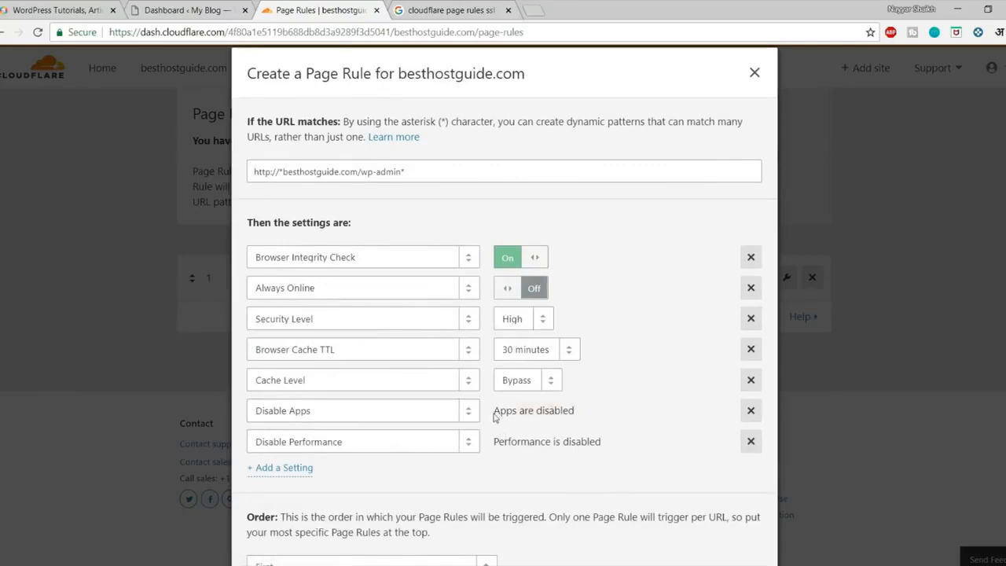
{"action": "left_click", "coordinate": [442, 10]}
{"action": "scroll", "coordinate": [362, 169], "scroll_direction": "up", "scroll_amount": 5}
Search Google for 'cloudflare page rules' and read the Must Use Page Rules for Everyone article.
{"action": "left_click", "coordinate": [245, 75]}
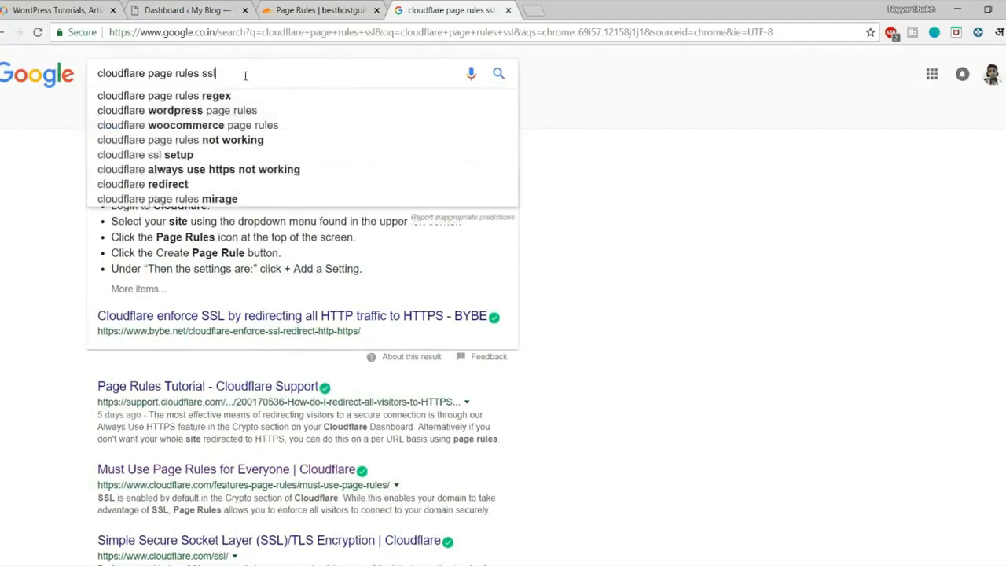
{"action": "key", "text": "BackSpace"}
{"action": "key", "text": "BackSpace"}
{"action": "key", "text": "BackSpace"}
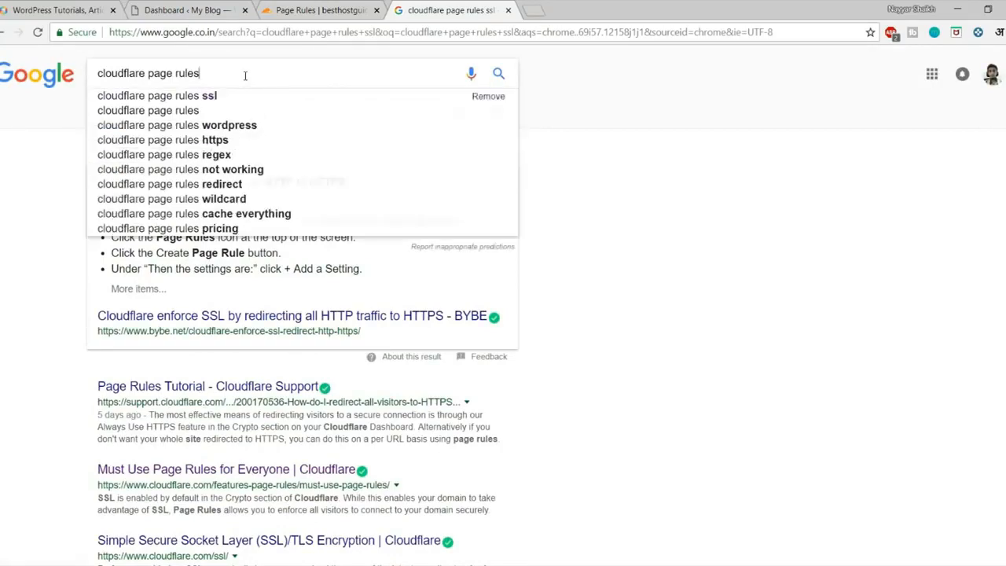
{"action": "key", "text": "Return"}
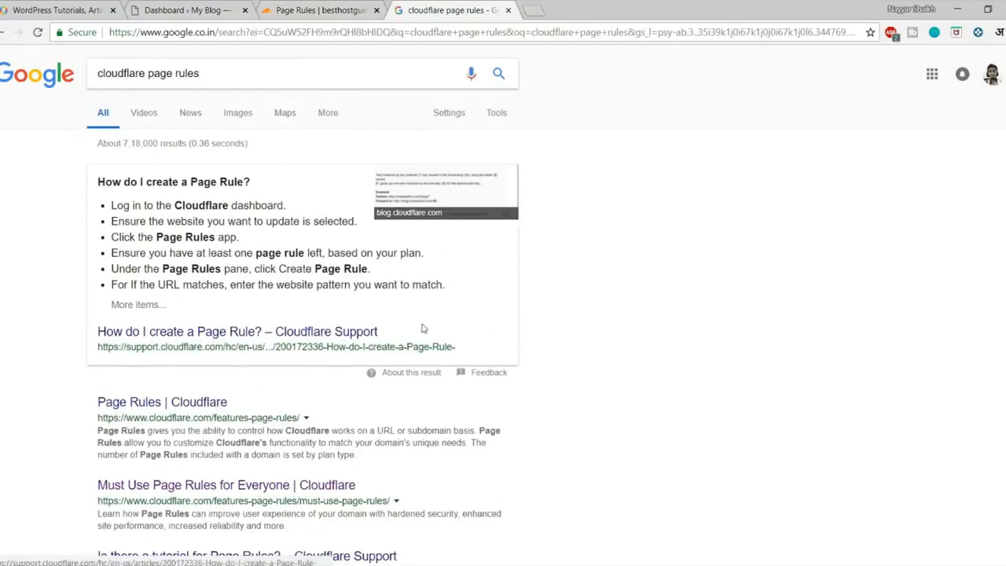
{"action": "scroll", "coordinate": [663, 304], "scroll_direction": "down", "scroll_amount": 2}
{"action": "scroll", "coordinate": [662, 303], "scroll_direction": "down", "scroll_amount": 2}
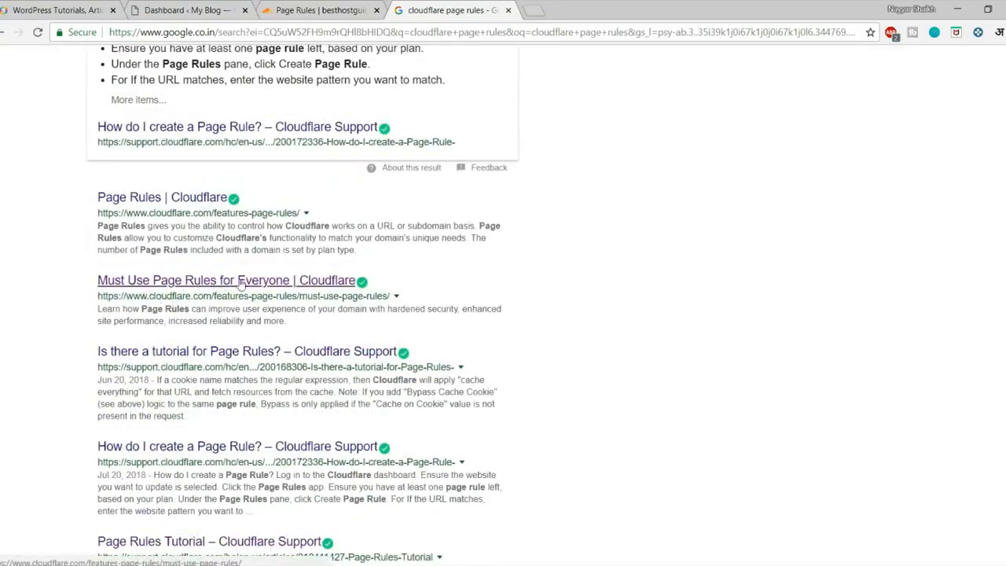
{"action": "left_click", "coordinate": [240, 285]}
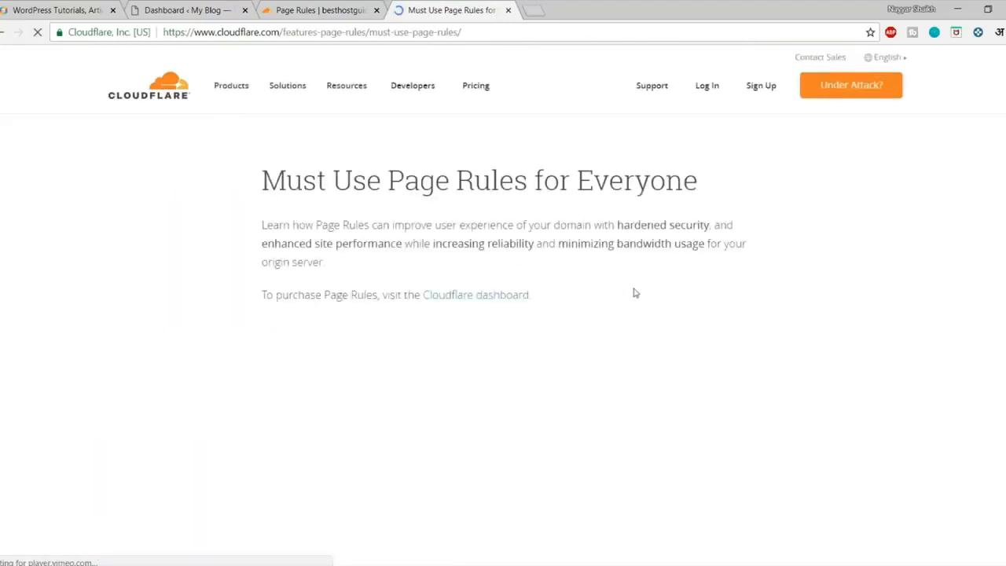
{"action": "scroll", "coordinate": [634, 292], "scroll_direction": "down", "scroll_amount": 6}
{"action": "scroll", "coordinate": [636, 292], "scroll_direction": "down", "scroll_amount": 10}
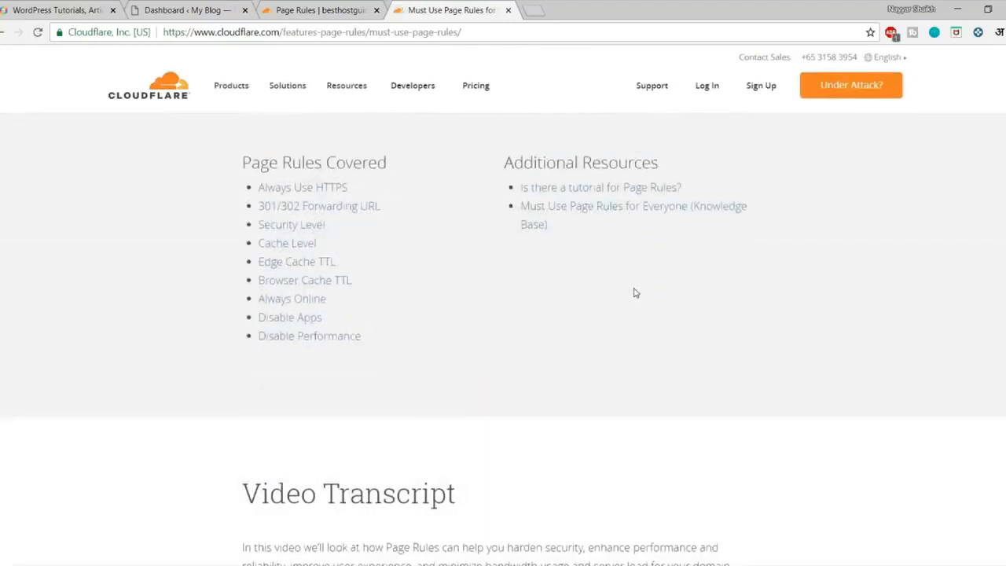
{"action": "scroll", "coordinate": [635, 292], "scroll_direction": "up", "scroll_amount": 12}
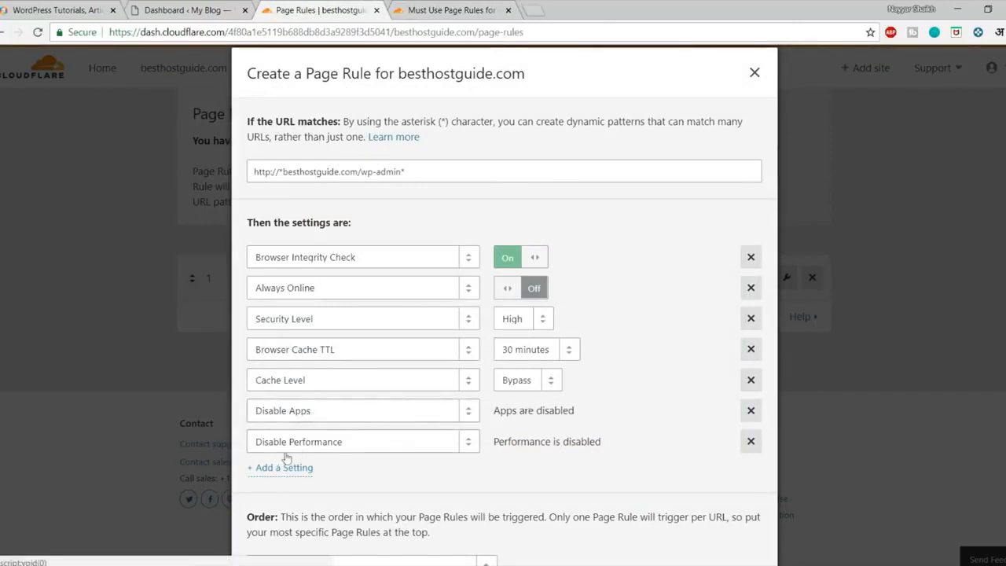
Review the wp-admin rule's URL pattern and deploy it as page rule 1.
{"action": "left_click", "coordinate": [416, 171]}
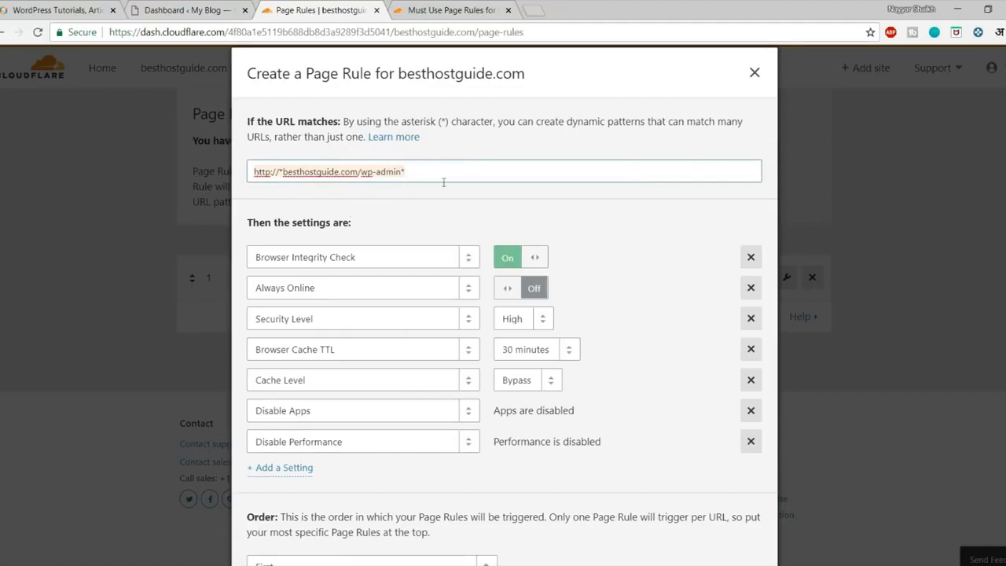
{"action": "scroll", "coordinate": [452, 287], "scroll_direction": "down", "scroll_amount": 2}
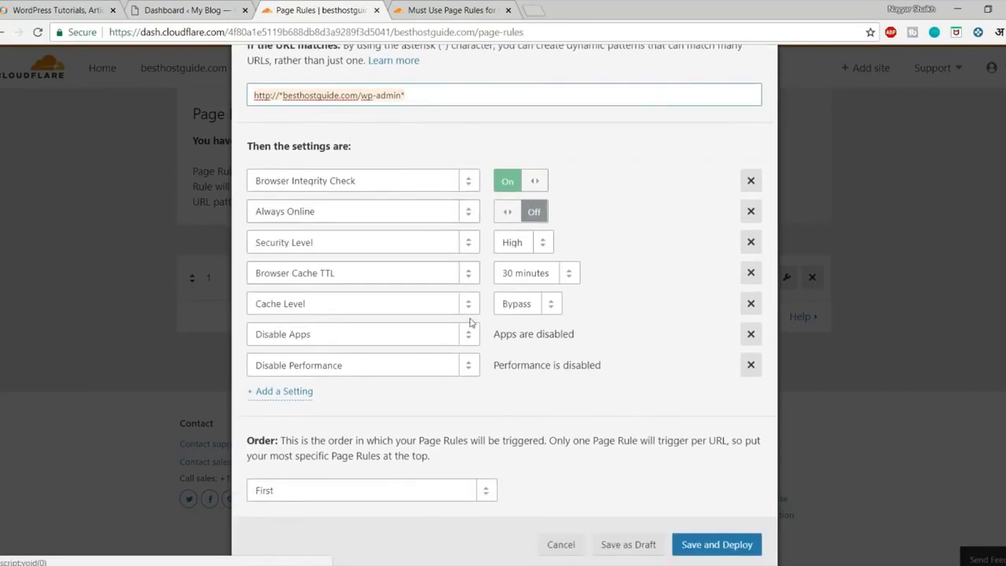
{"action": "scroll", "coordinate": [464, 314], "scroll_direction": "up", "scroll_amount": 1}
{"action": "scroll", "coordinate": [702, 535], "scroll_direction": "down", "scroll_amount": 1}
{"action": "left_click", "coordinate": [718, 544]}
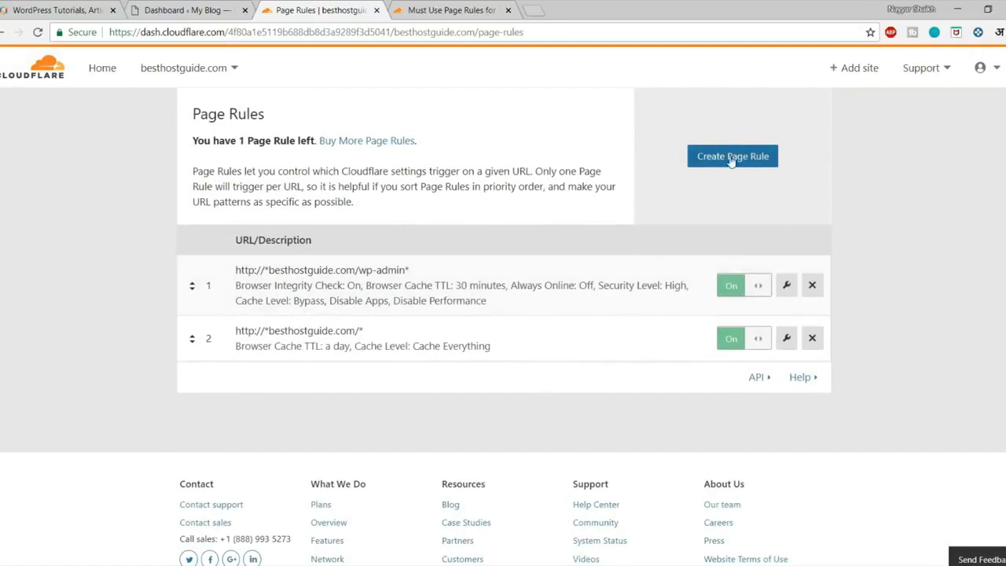
{"action": "left_click", "coordinate": [710, 164]}
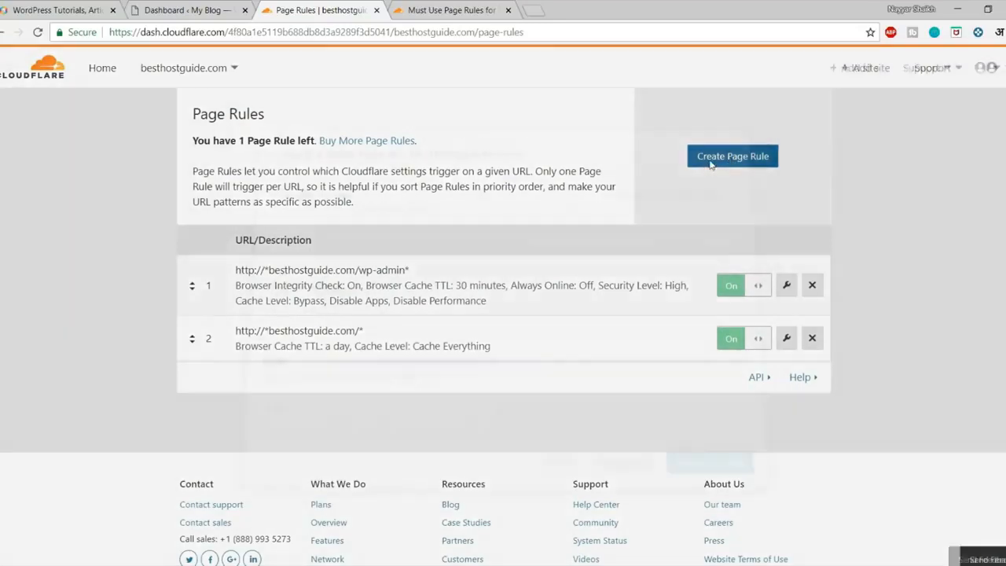
{"action": "type", "text": "http://*besthostguide.com/wp-admin*"}
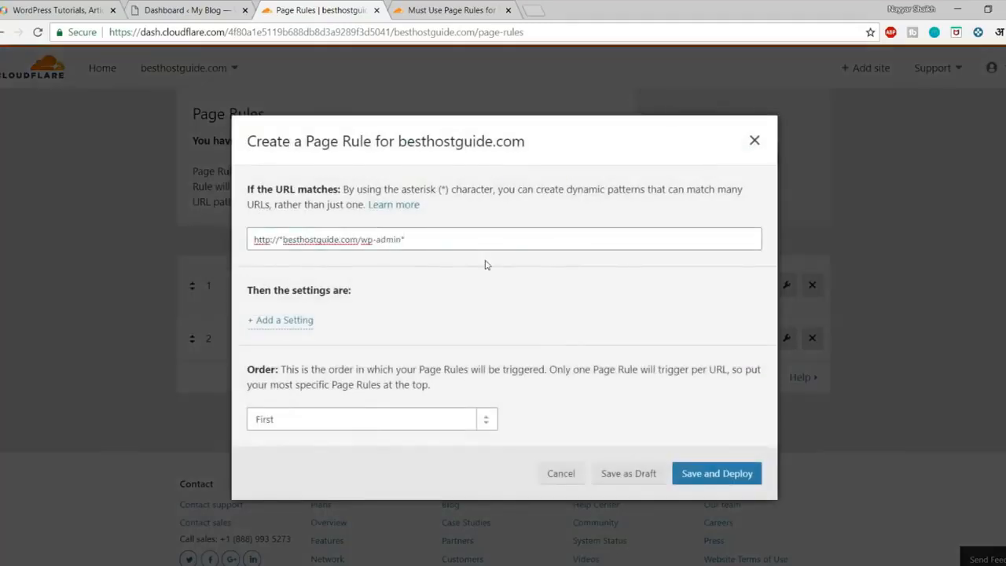
{"action": "key", "text": "BackSpace"}
{"action": "key", "text": "BackSpace"}
{"action": "key", "text": "BackSpace"}
{"action": "key", "text": "BackSpace"}
{"action": "key", "text": "BackSpace"}
{"action": "key", "text": "BackSpace"}
{"action": "key", "text": "BackSpace"}
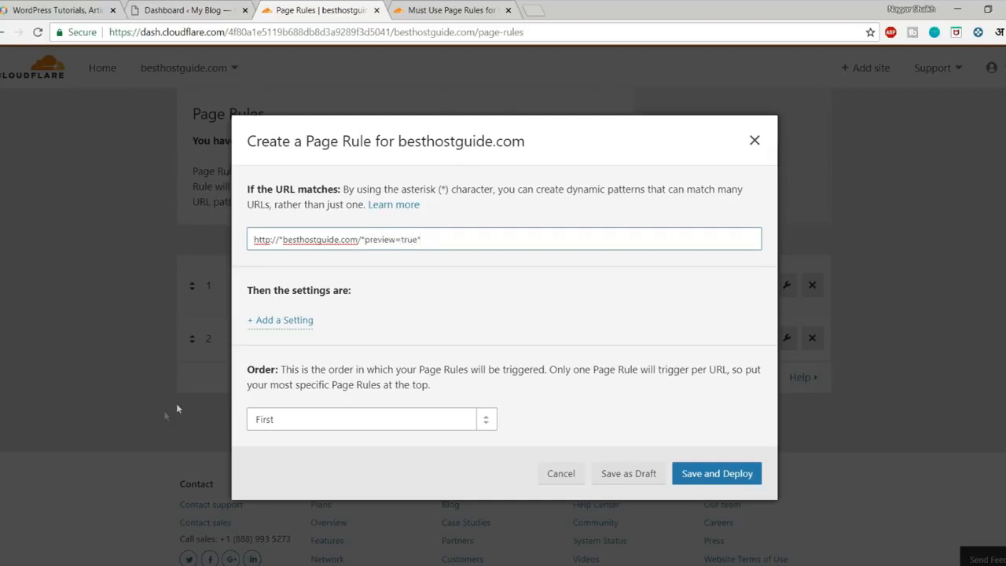
{"action": "left_click", "coordinate": [442, 10]}
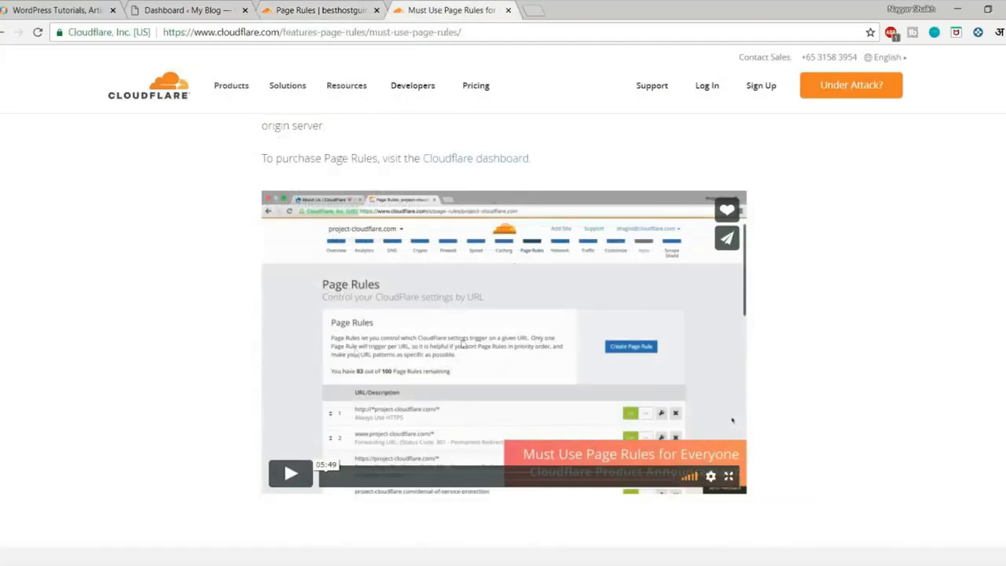
Return to the Page Rules tab holding the unfinished preview=true rule.
{"action": "left_click", "coordinate": [338, 10]}
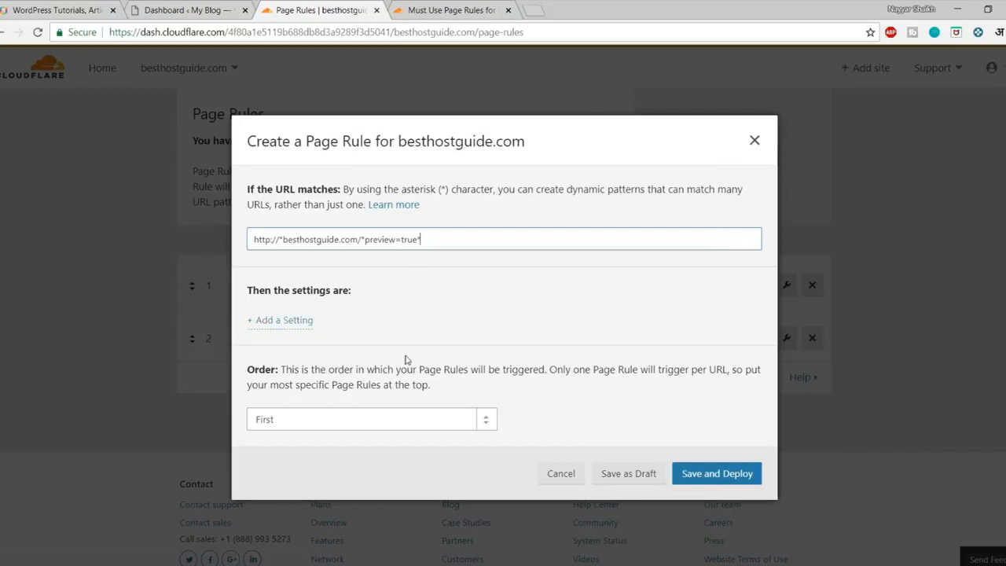
{"action": "left_click_drag", "start_coordinate": [439, 238], "coordinate": [266, 239]}
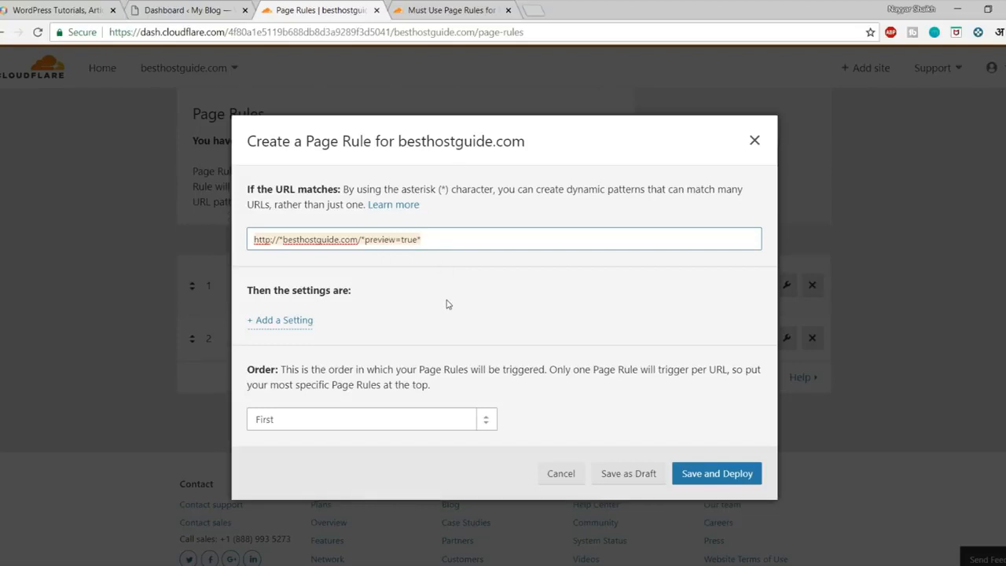
Add Browser Integrity Check (On) and Always Online settings to the preview=true rule.
{"action": "left_click", "coordinate": [290, 324]}
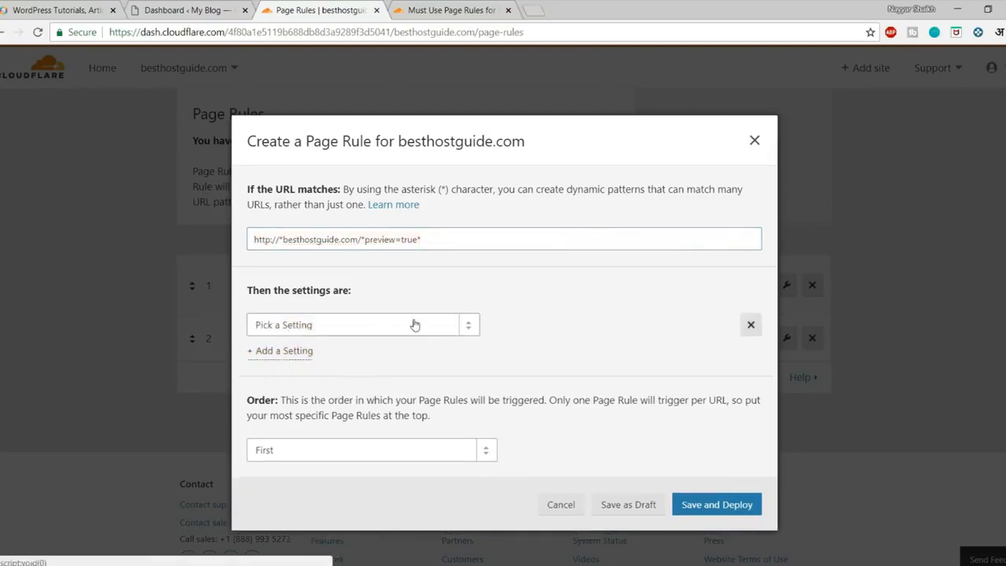
{"action": "left_click", "coordinate": [325, 327]}
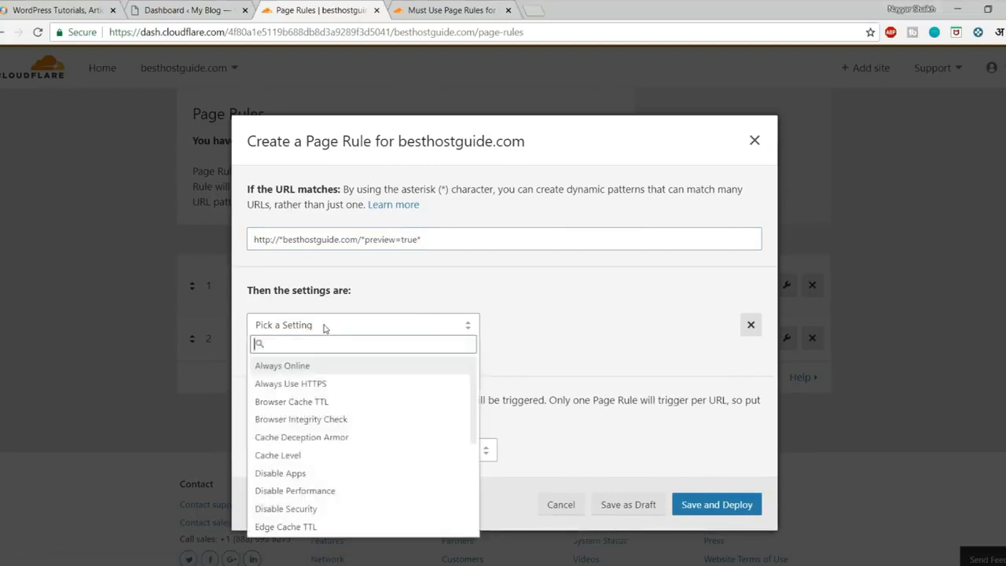
{"action": "type", "text": "Brows"}
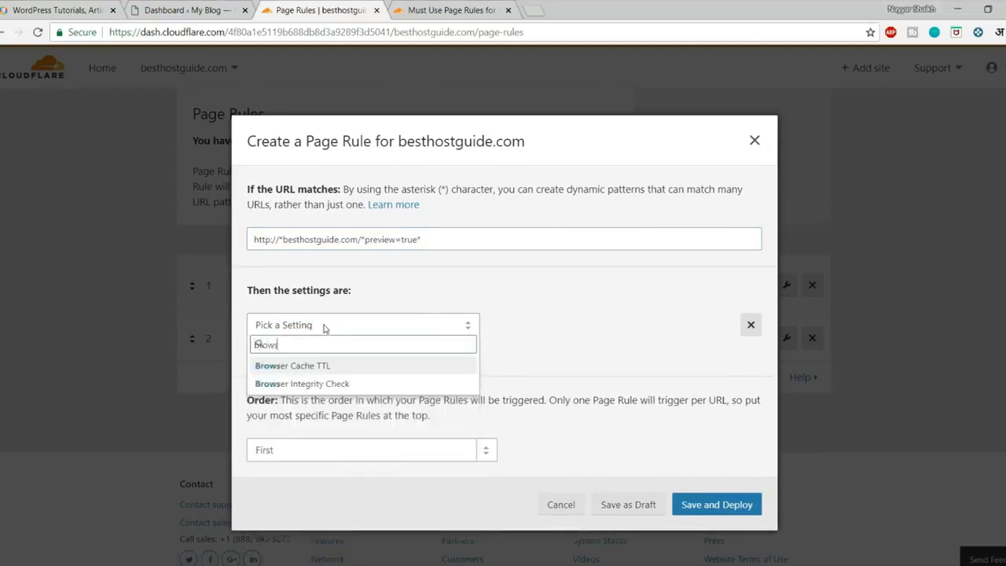
{"action": "left_click", "coordinate": [322, 384]}
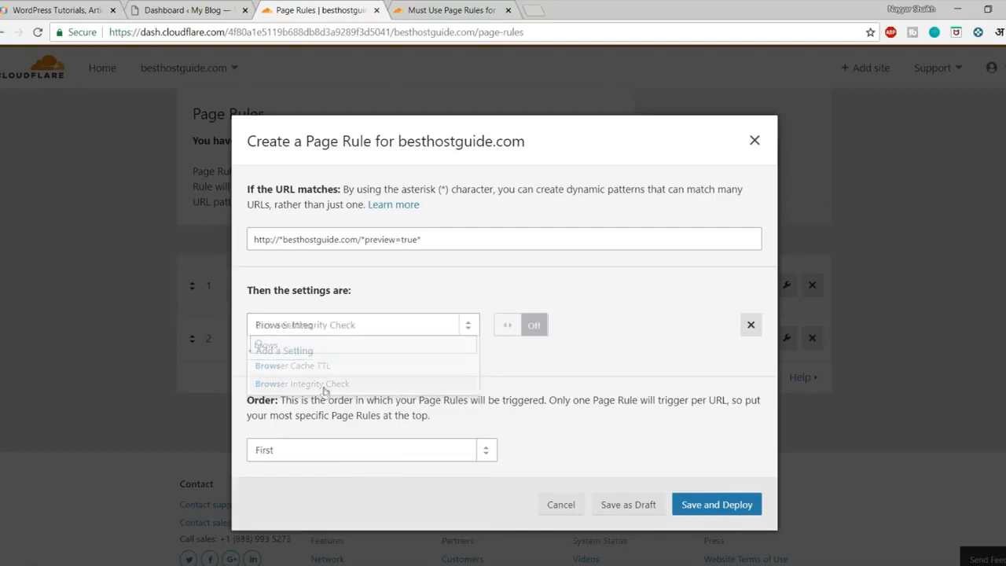
{"action": "left_click", "coordinate": [506, 329]}
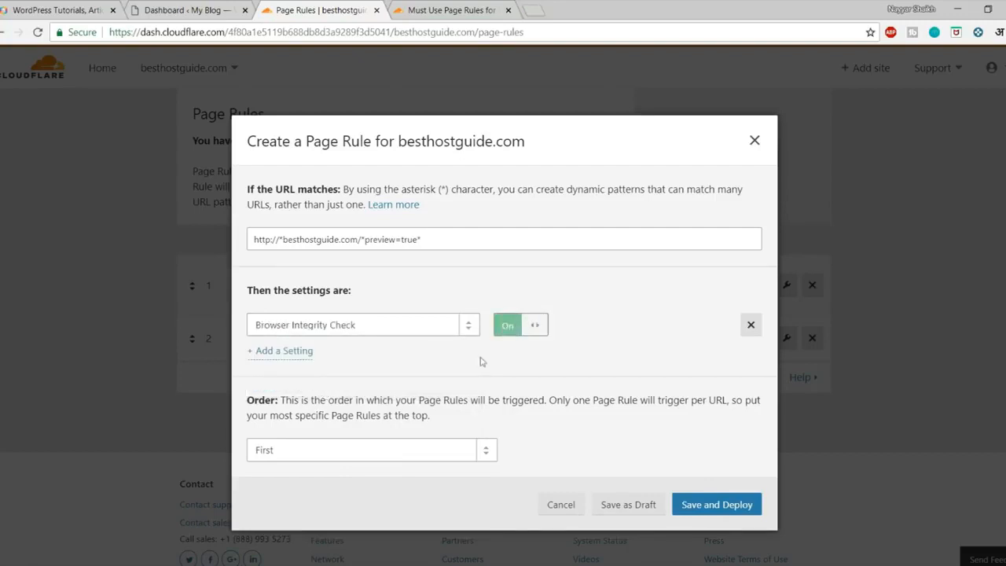
{"action": "left_click", "coordinate": [285, 356]}
{"action": "left_click", "coordinate": [331, 355]}
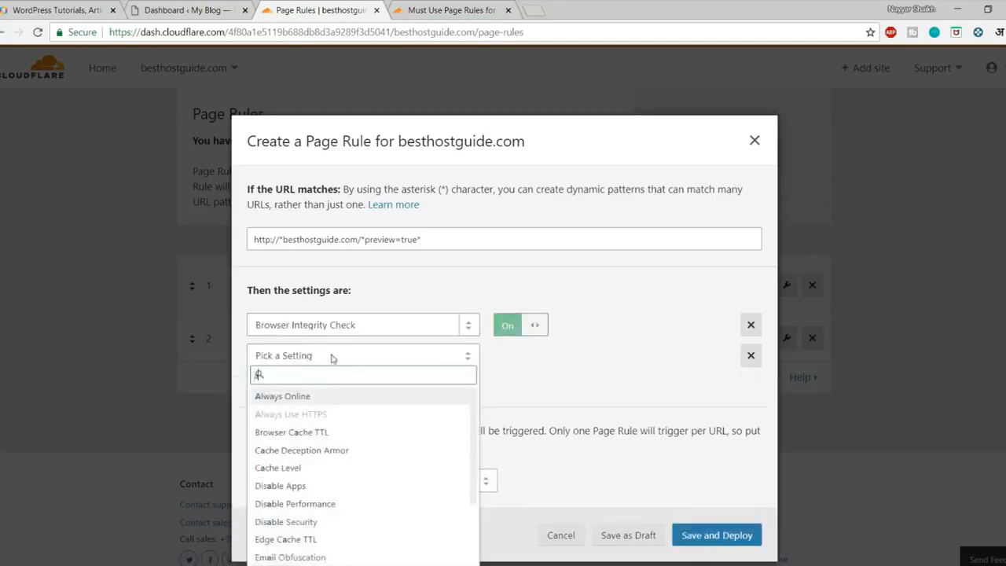
{"action": "type", "text": "always"}
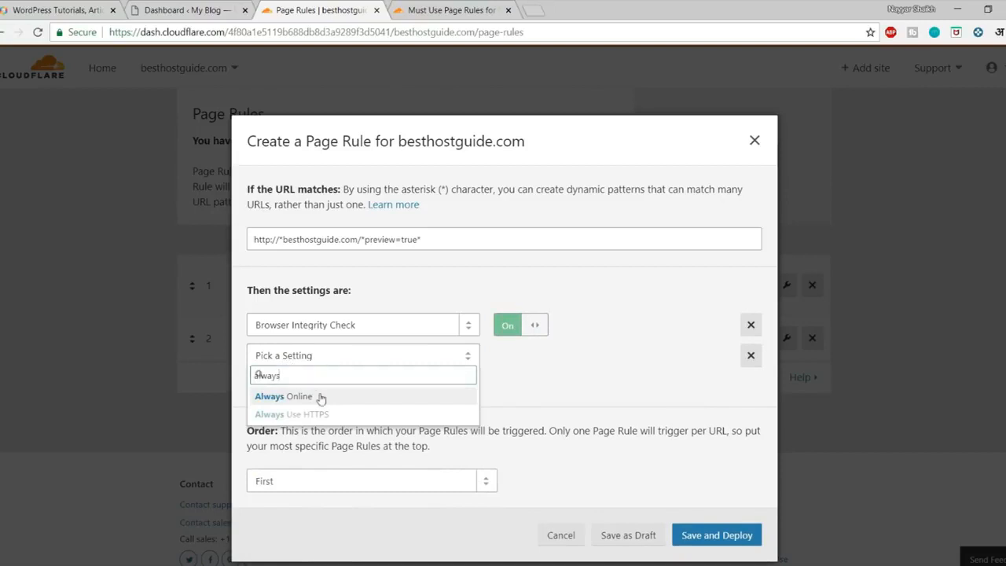
{"action": "left_click", "coordinate": [318, 397]}
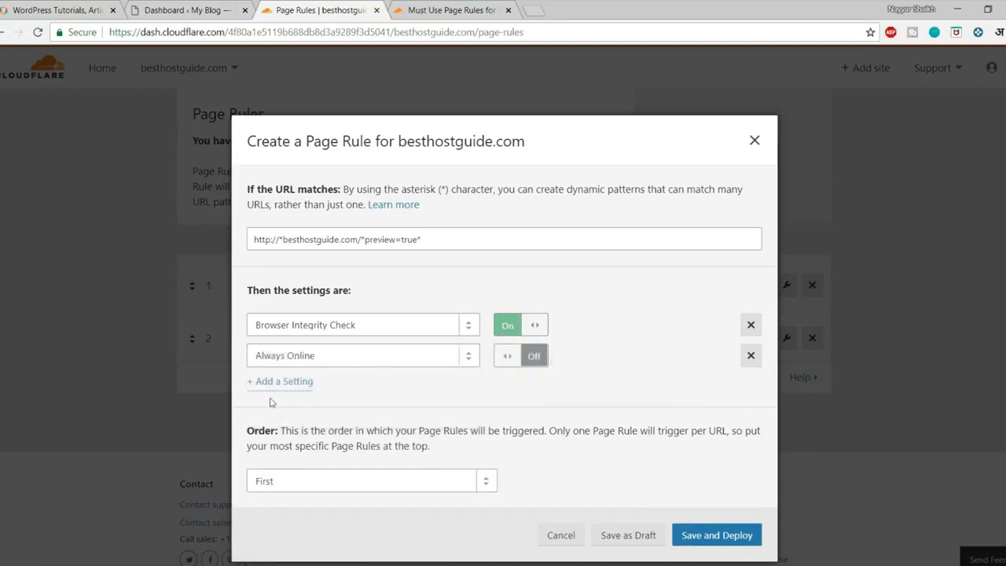
Add Security Level High and Browser Cache TTL 30 minutes to the rule.
{"action": "left_click", "coordinate": [281, 382]}
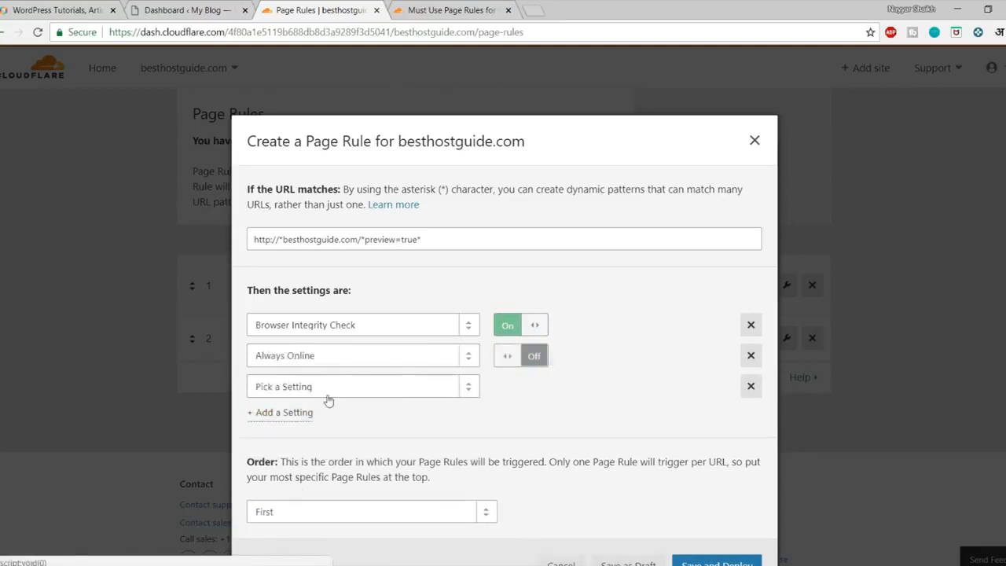
{"action": "left_click", "coordinate": [328, 397]}
{"action": "type", "text": "secur"}
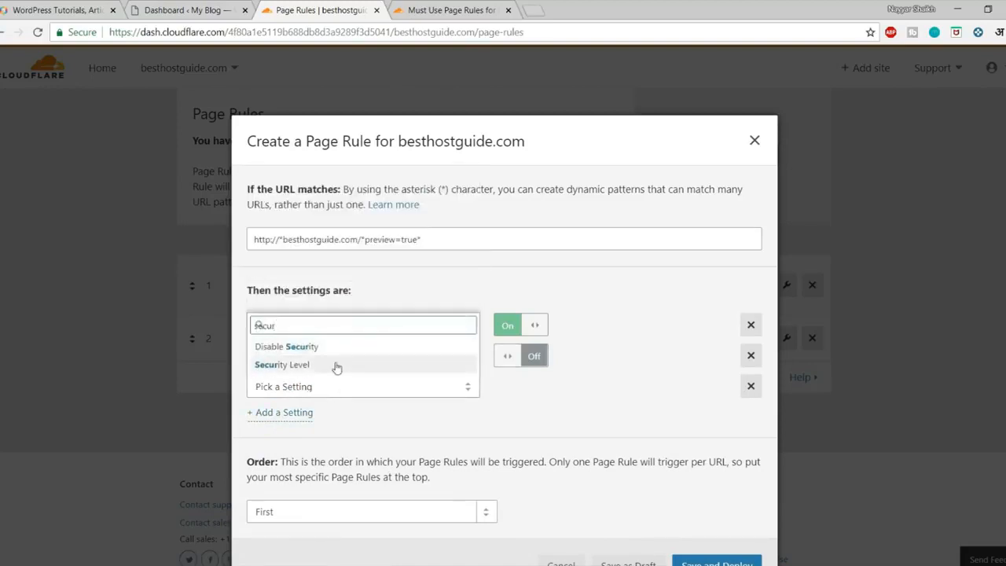
{"action": "left_click", "coordinate": [334, 366]}
{"action": "left_click", "coordinate": [551, 386]}
{"action": "left_click", "coordinate": [543, 463]}
{"action": "left_click", "coordinate": [289, 416]}
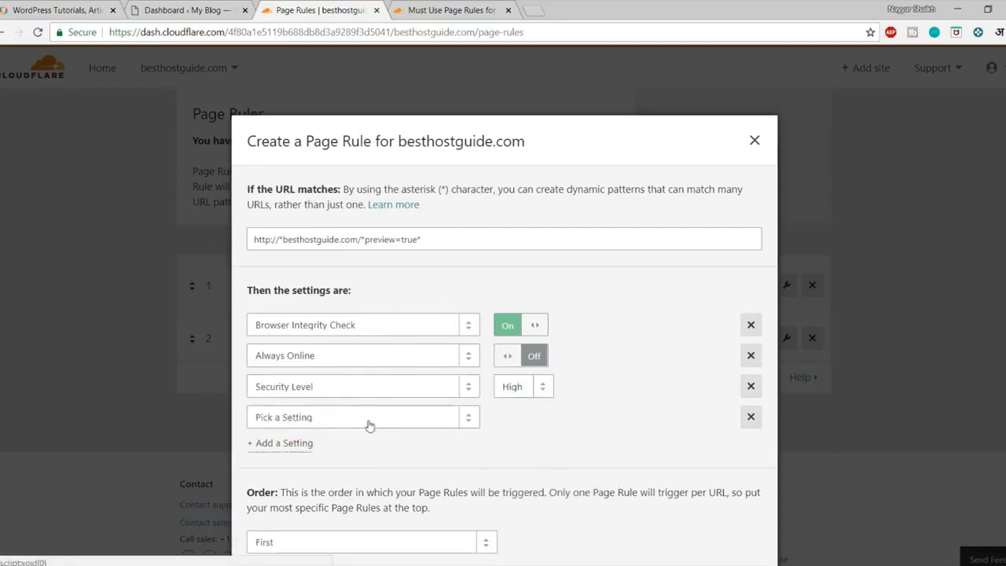
{"action": "left_click", "coordinate": [368, 418]}
{"action": "type", "text": "Brow"}
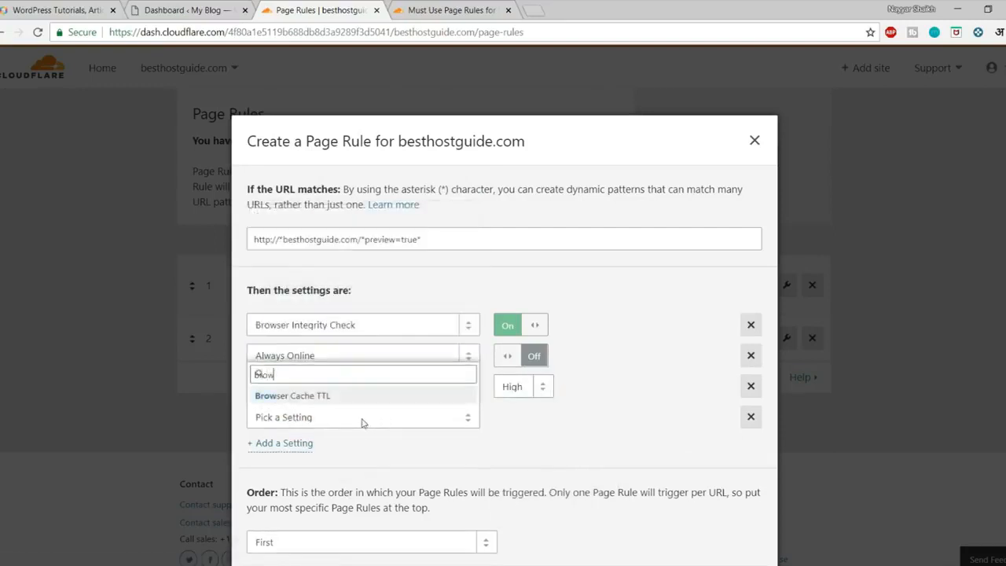
{"action": "type", "text": "s"}
{"action": "left_click", "coordinate": [336, 394]}
{"action": "left_click", "coordinate": [530, 418]}
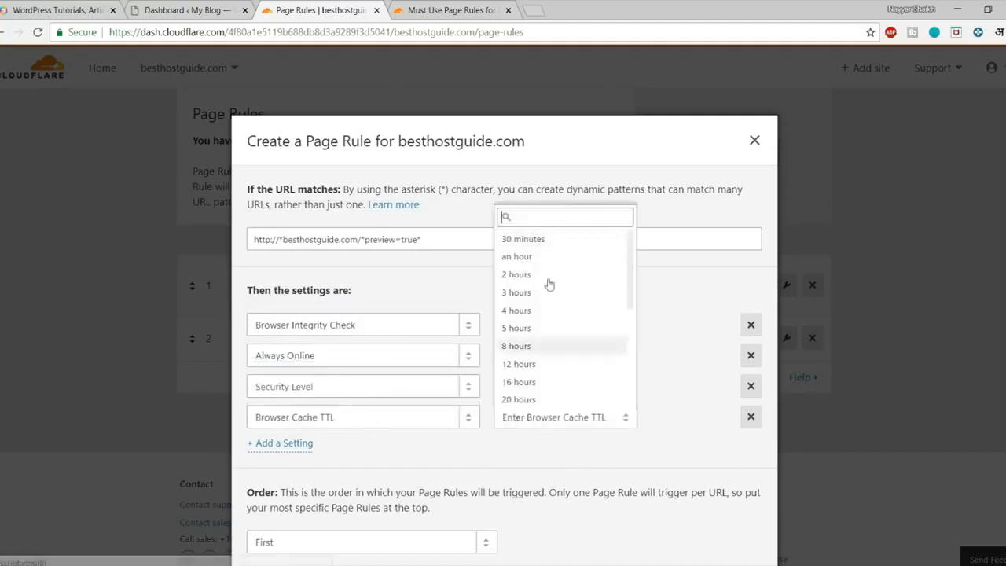
{"action": "left_click", "coordinate": [533, 244]}
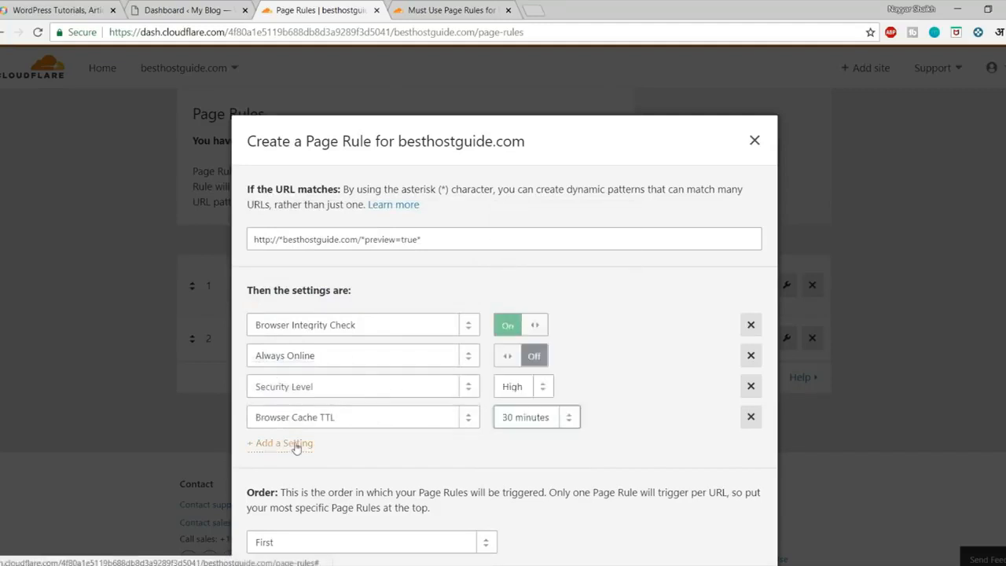
Add Cache Level Bypass and Disable Apps settings to the rule.
{"action": "left_click", "coordinate": [296, 445]}
{"action": "left_click", "coordinate": [307, 447]}
{"action": "type", "text": "cach"}
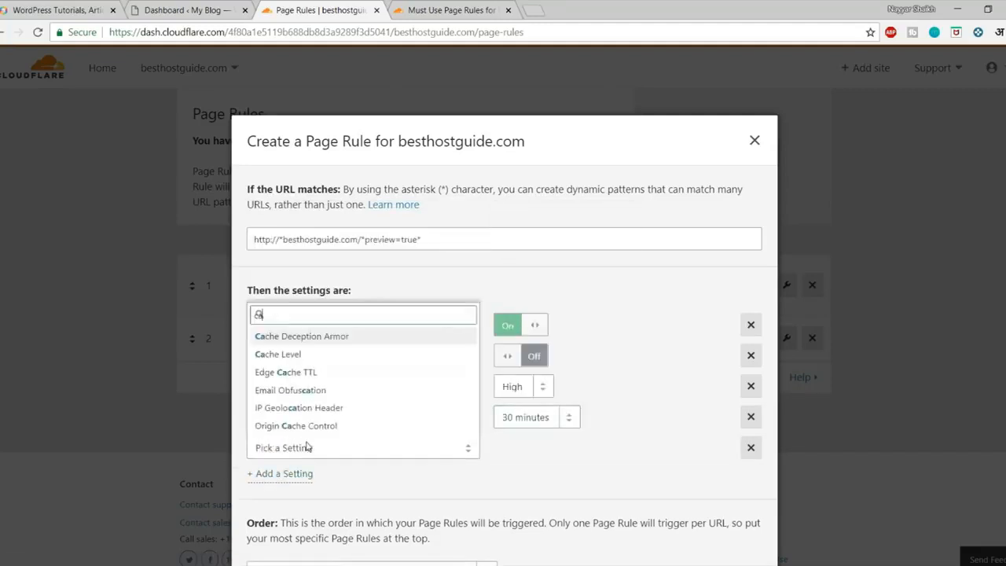
{"action": "key", "text": "Up"}
{"action": "key", "text": "Up"}
{"action": "key", "text": "Up"}
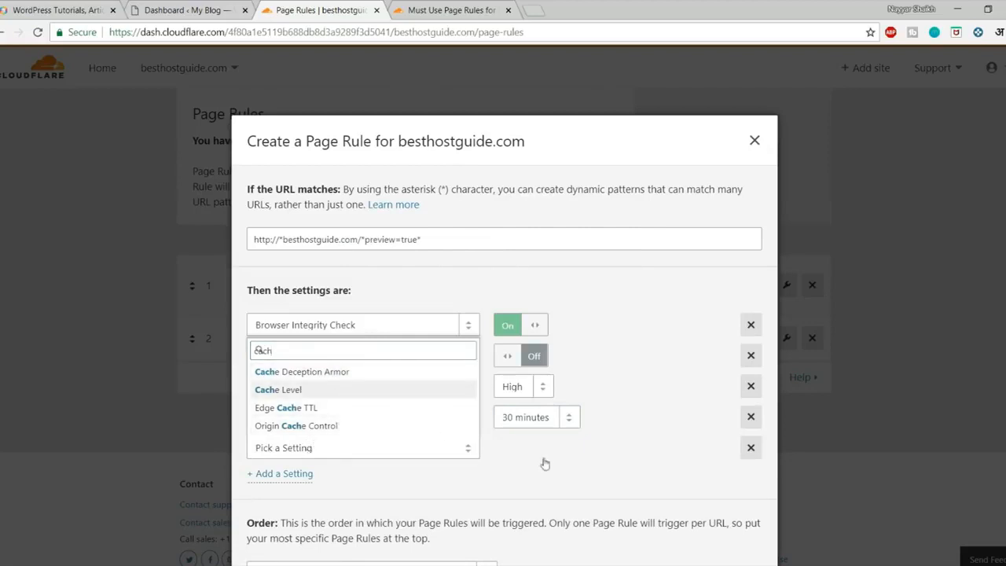
{"action": "key", "text": "Return"}
{"action": "left_click", "coordinate": [551, 456]}
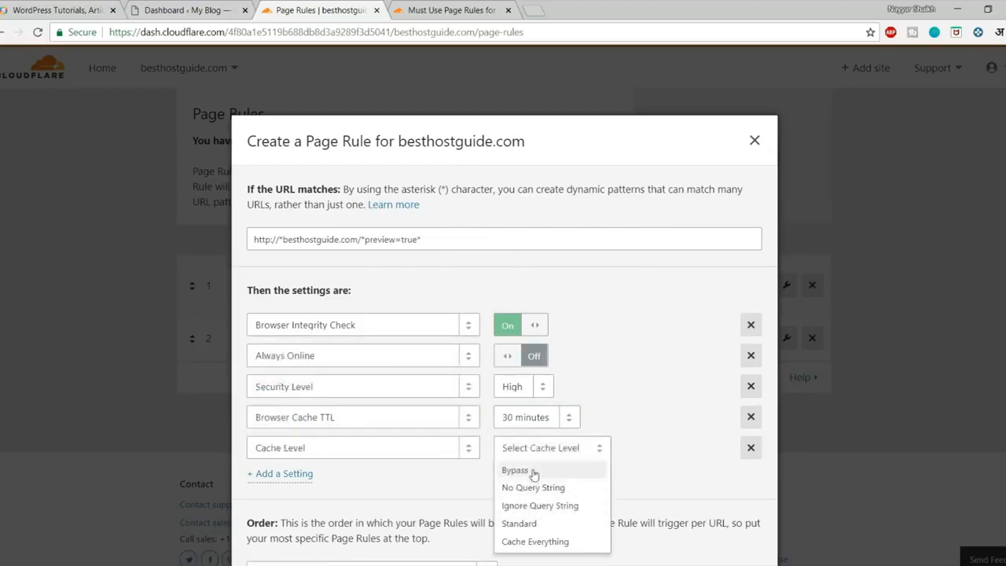
{"action": "left_click", "coordinate": [533, 470]}
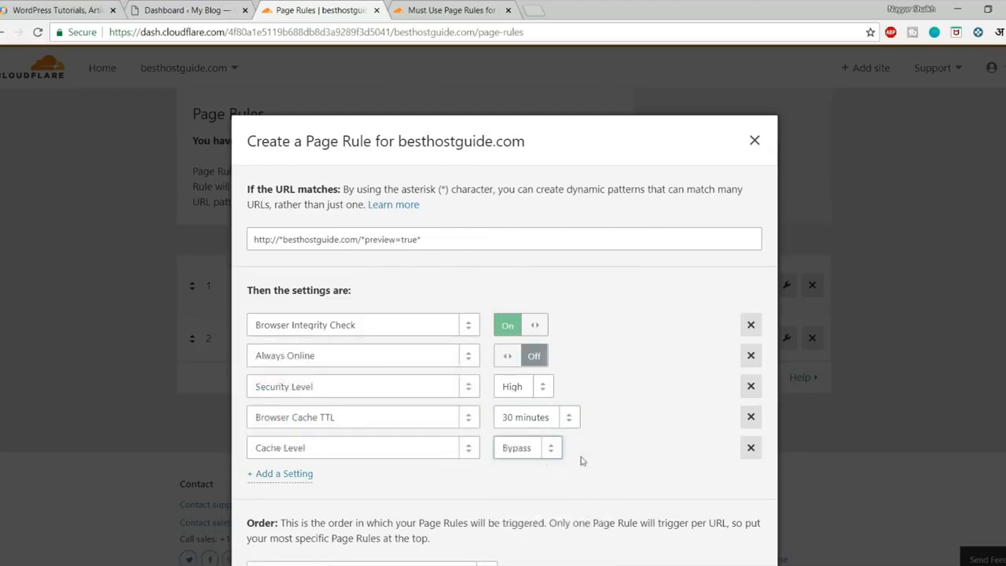
{"action": "left_click", "coordinate": [289, 475]}
{"action": "left_click", "coordinate": [317, 478]}
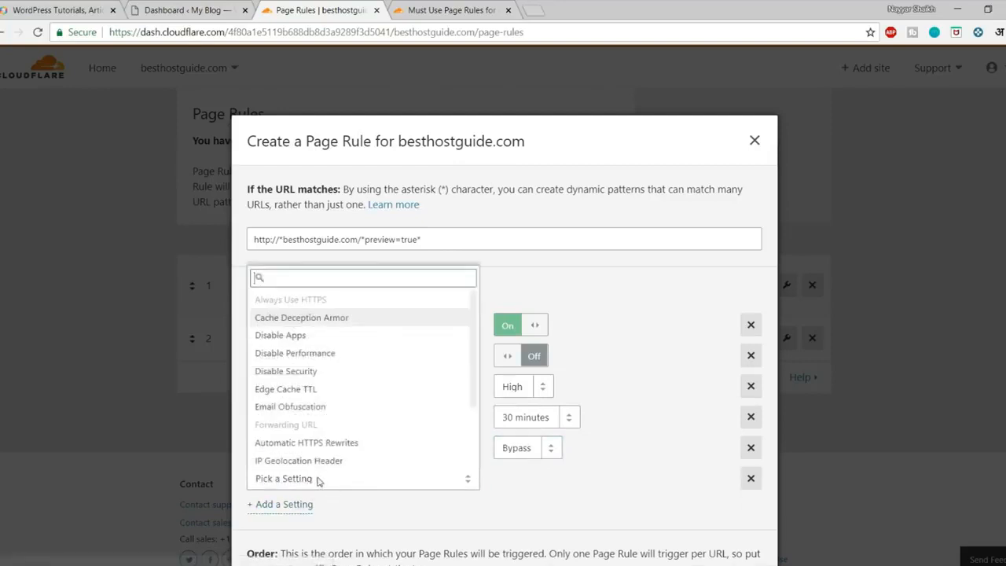
{"action": "type", "text": "disa"}
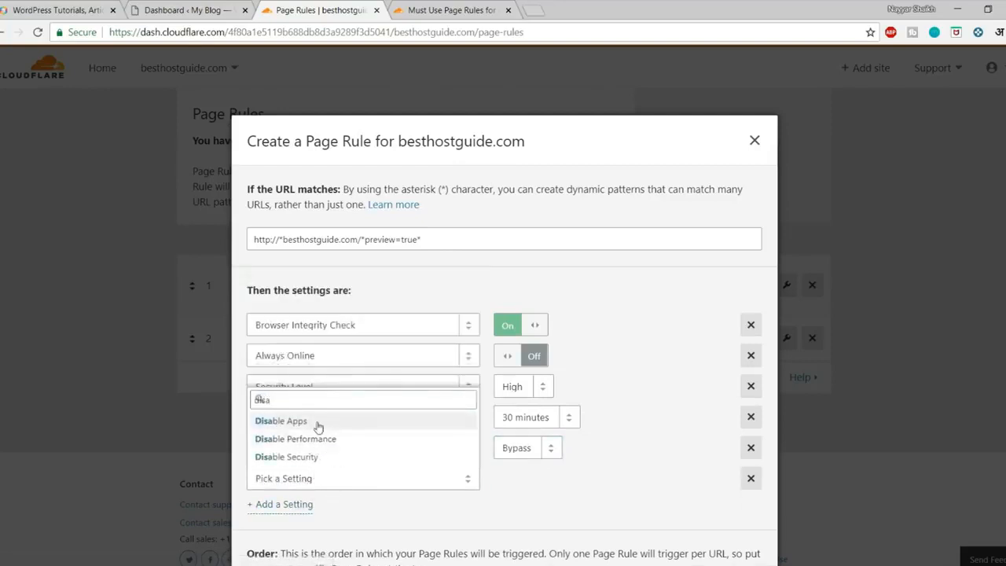
{"action": "left_click", "coordinate": [316, 421]}
Add Disable Performance as the seventh setting and deploy the rule as rule 1.
{"action": "left_click", "coordinate": [263, 505]}
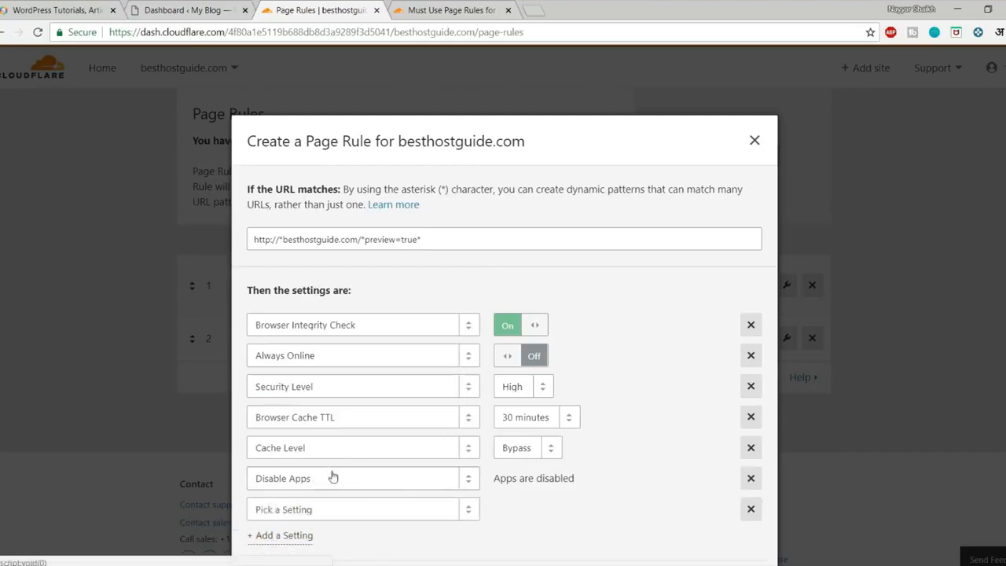
{"action": "scroll", "coordinate": [330, 476], "scroll_direction": "down", "scroll_amount": 1}
{"action": "left_click", "coordinate": [325, 447]}
{"action": "type", "text": "dis"}
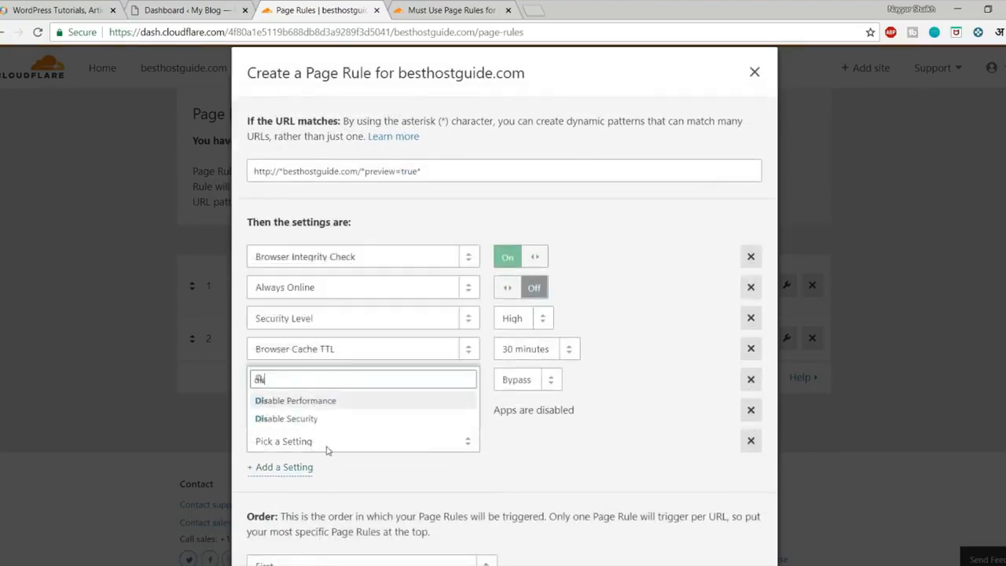
{"action": "left_click", "coordinate": [313, 401]}
{"action": "scroll", "coordinate": [581, 464], "scroll_direction": "down", "scroll_amount": 1}
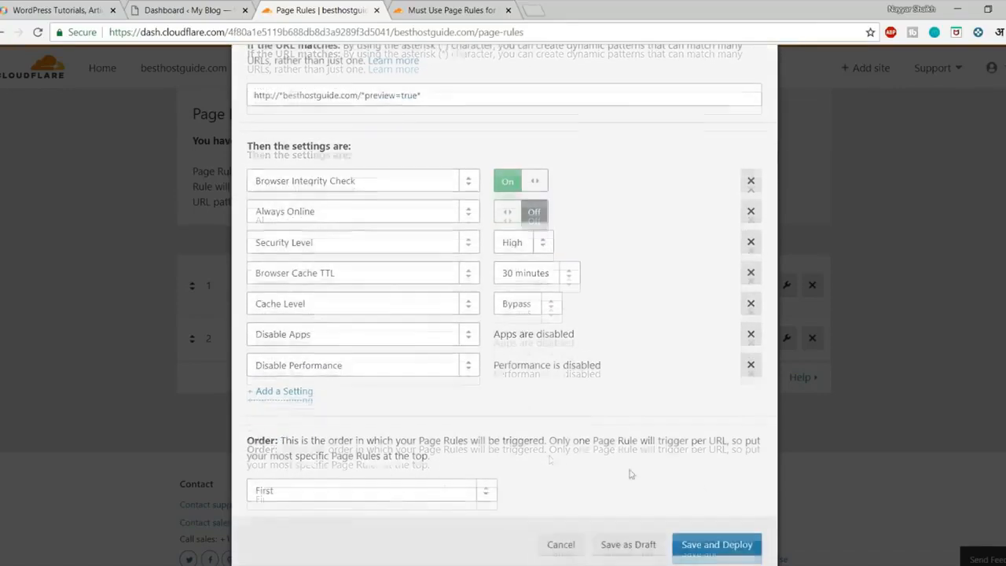
{"action": "left_click", "coordinate": [737, 554]}
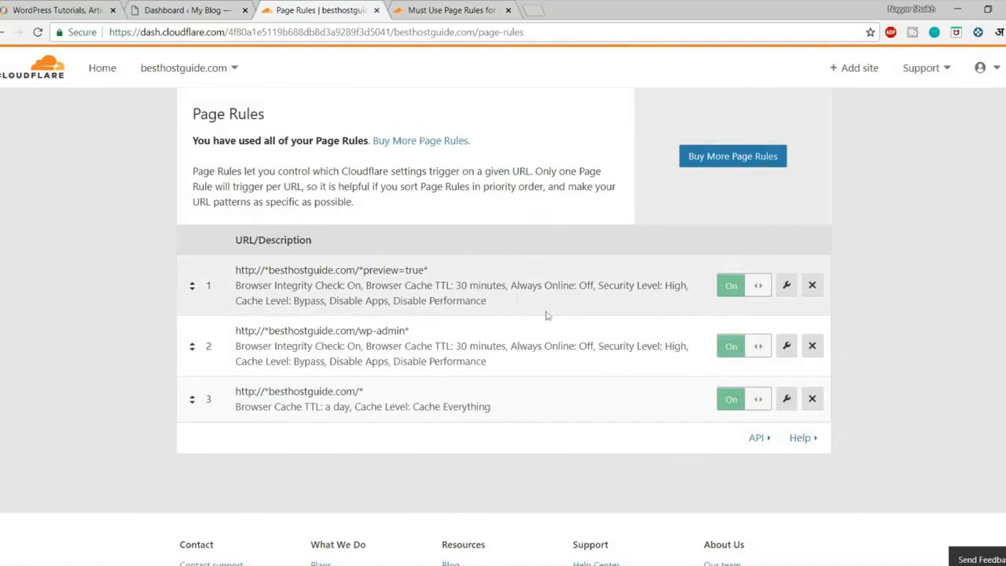
{"action": "scroll", "coordinate": [519, 297], "scroll_direction": "up", "scroll_amount": 2}
{"action": "scroll", "coordinate": [554, 346], "scroll_direction": "up", "scroll_amount": 3}
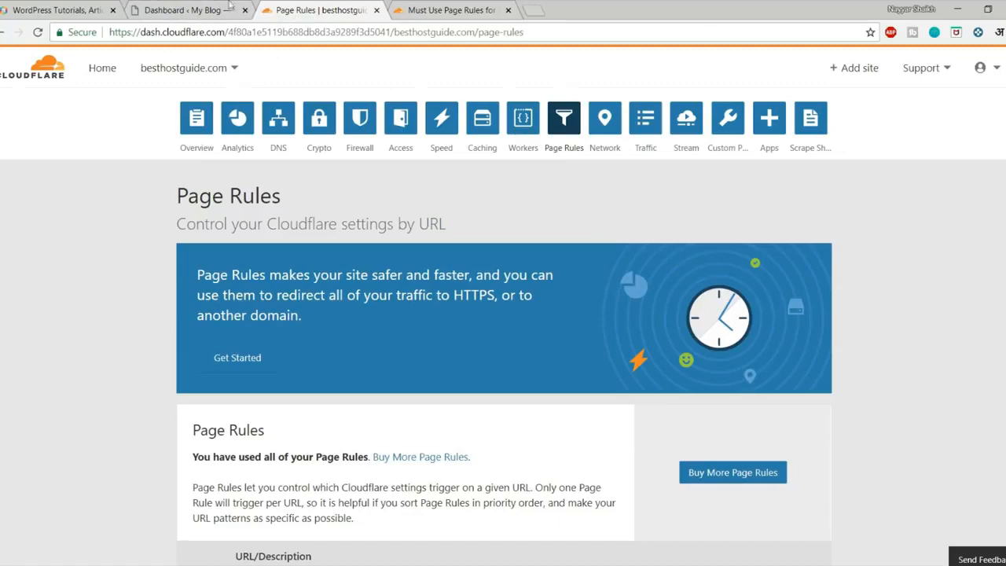
Reload the WordPress dashboard and open W3 Total Cache's Extensions list.
{"action": "left_click", "coordinate": [186, 8]}
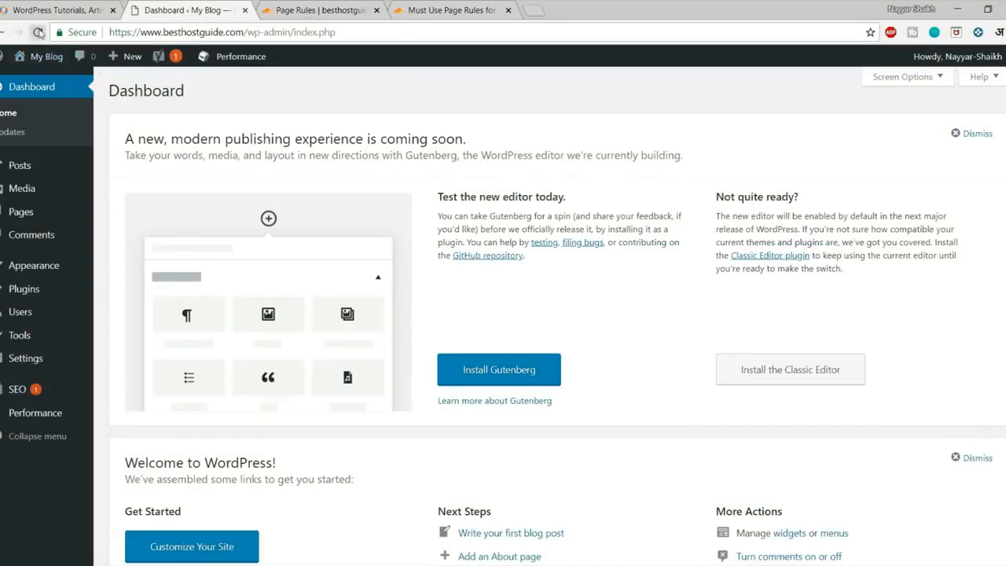
{"action": "left_click", "coordinate": [38, 32]}
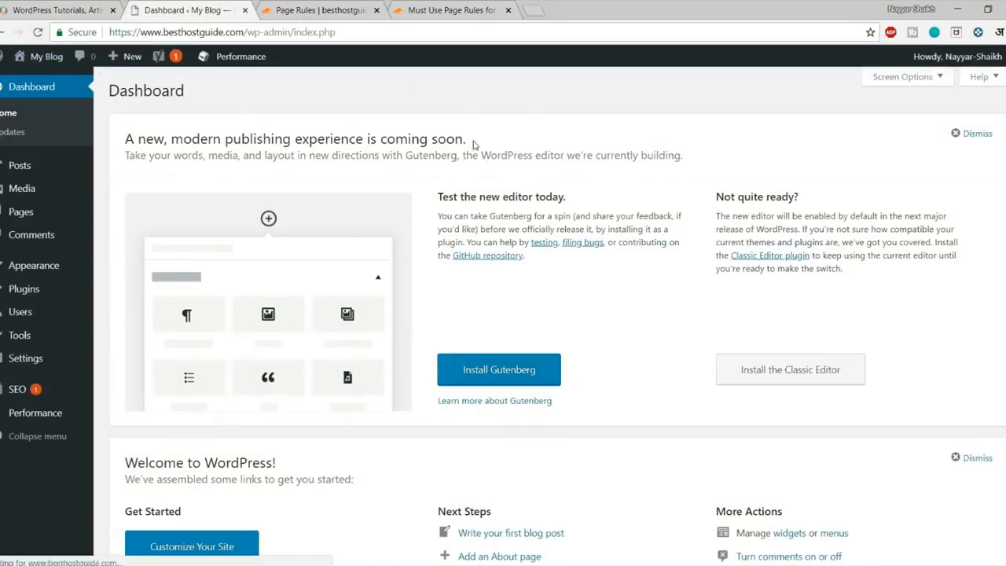
{"action": "mouse_move", "coordinate": [41, 412]}
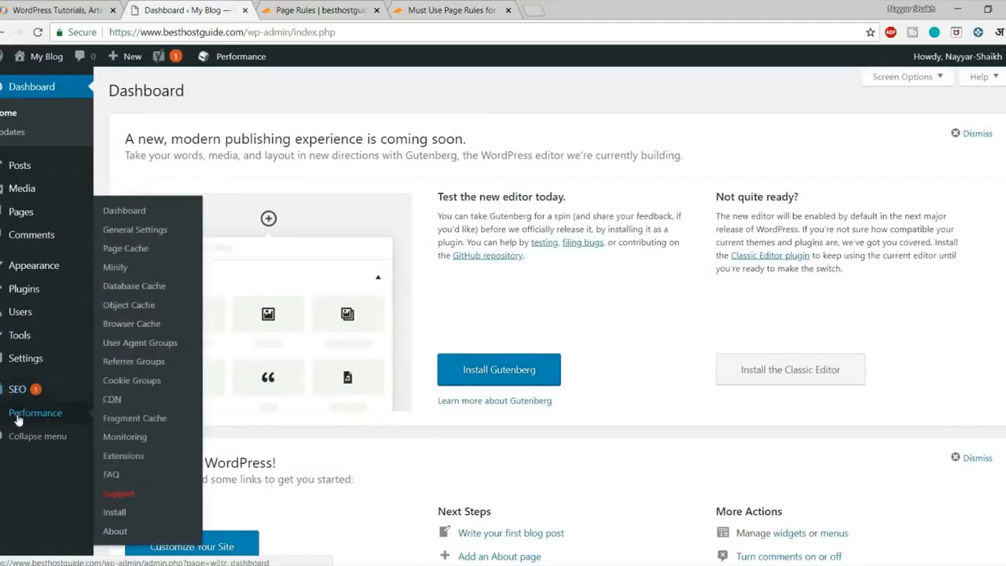
{"action": "left_click", "coordinate": [126, 456]}
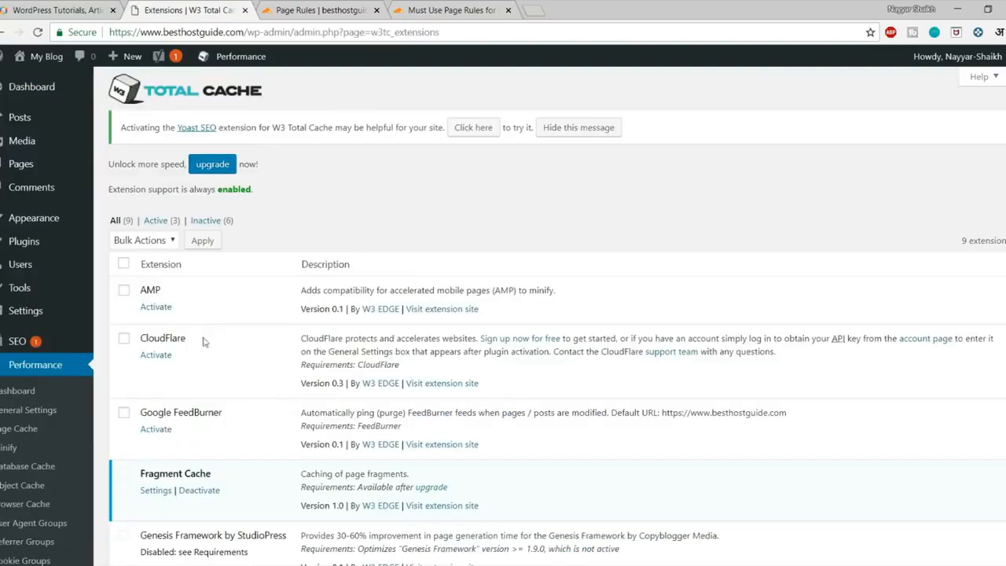
{"action": "left_click_drag", "start_coordinate": [199, 339], "coordinate": [132, 337]}
{"action": "left_click", "coordinate": [205, 335]}
Activate the CloudFlare extension and open its settings page.
{"action": "left_click", "coordinate": [157, 356]}
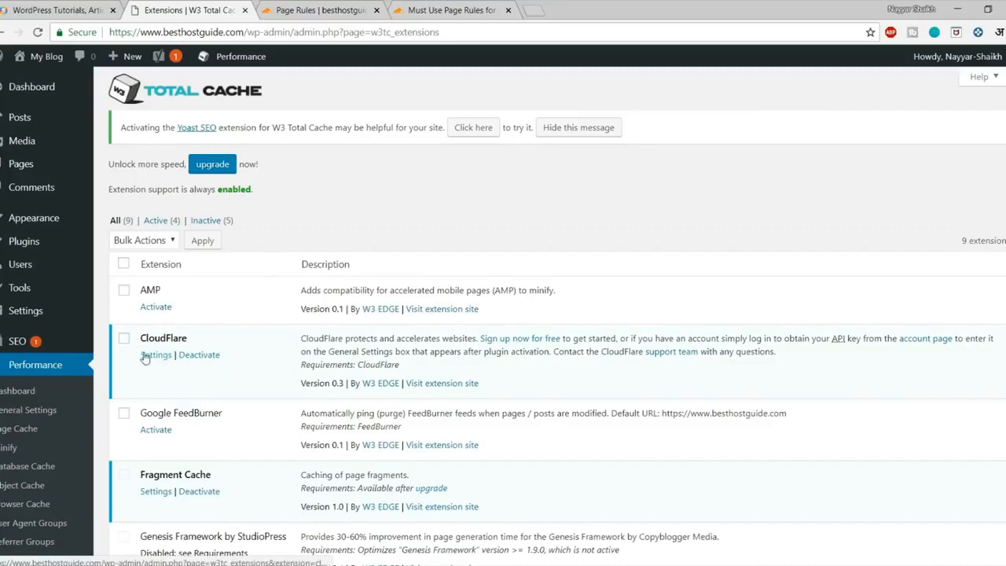
{"action": "left_click", "coordinate": [156, 356]}
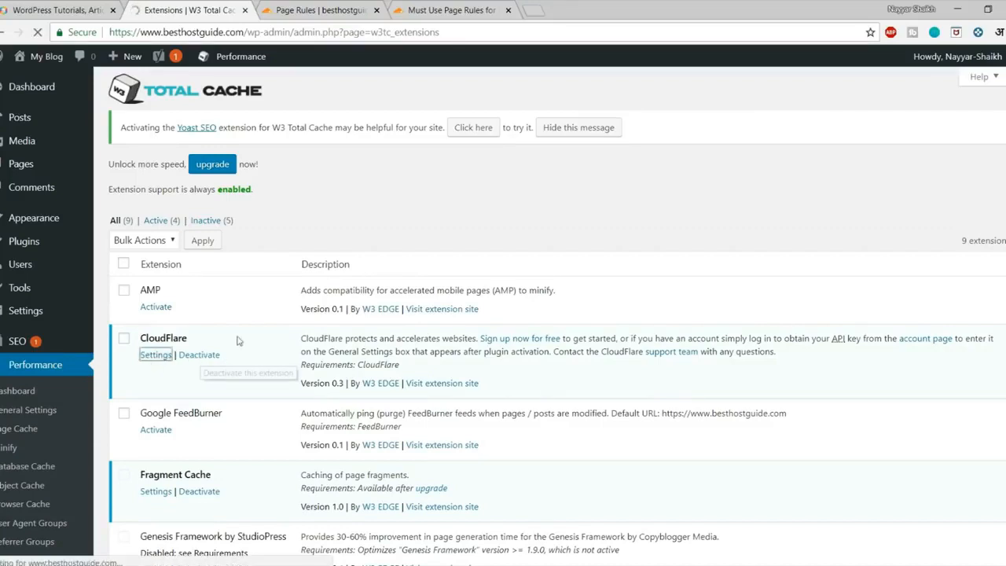
{"action": "left_click_drag", "start_coordinate": [118, 322], "coordinate": [220, 327]}
{"action": "left_click", "coordinate": [239, 327]}
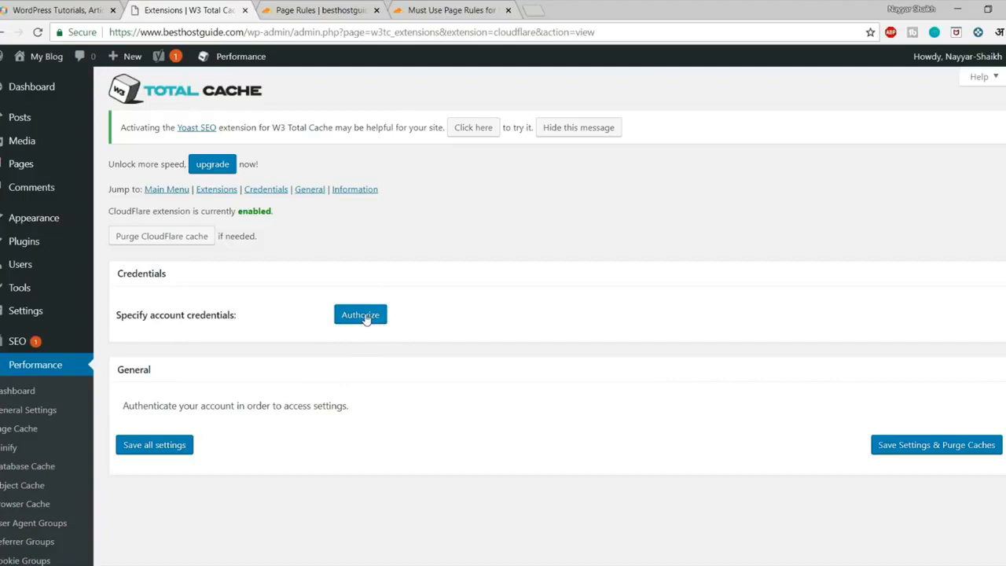
Begin CloudFlare authorization by entering the account e-mail, leaving the API key field ready.
{"action": "left_click", "coordinate": [363, 316]}
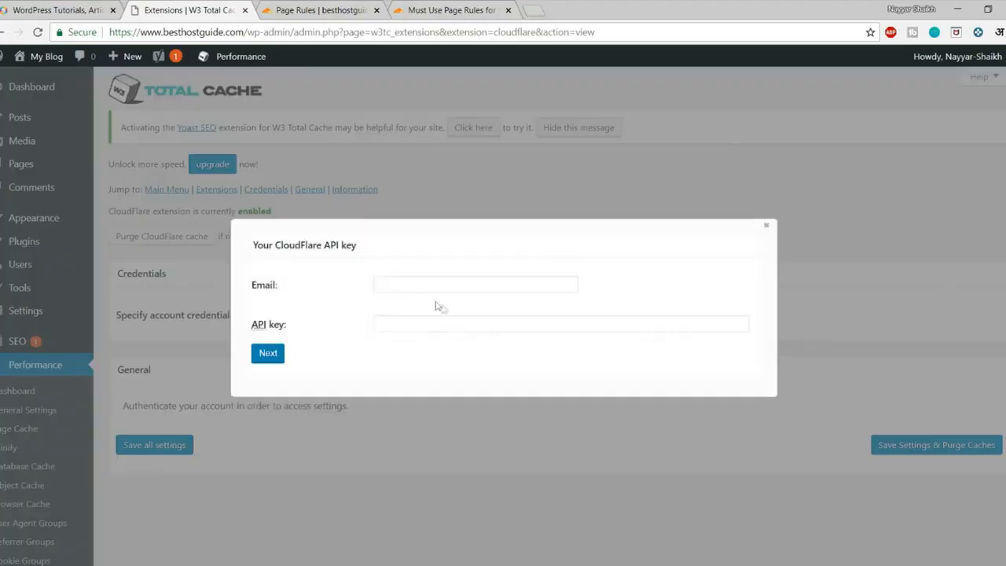
{"action": "left_click", "coordinate": [423, 285]}
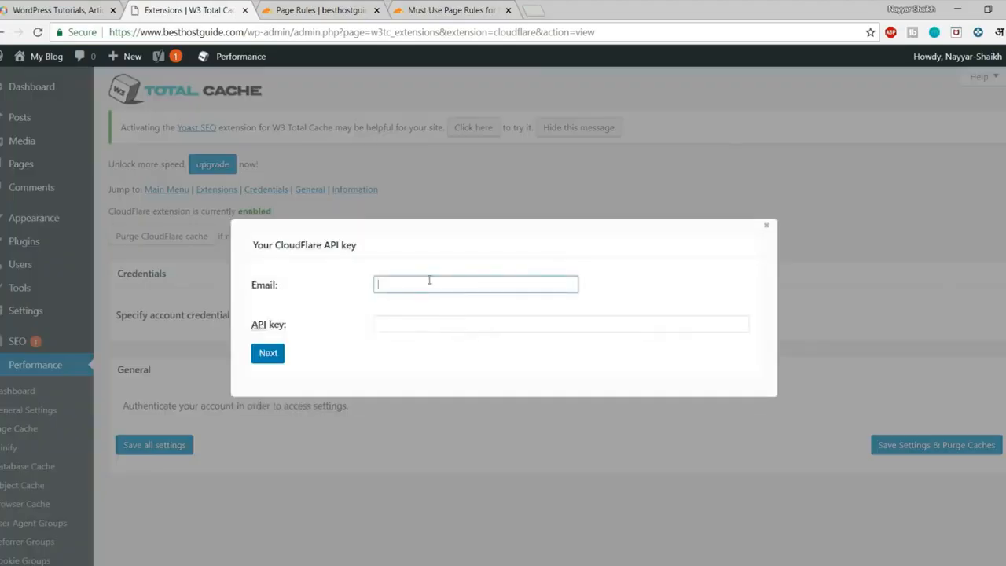
{"action": "left_click", "coordinate": [424, 319]}
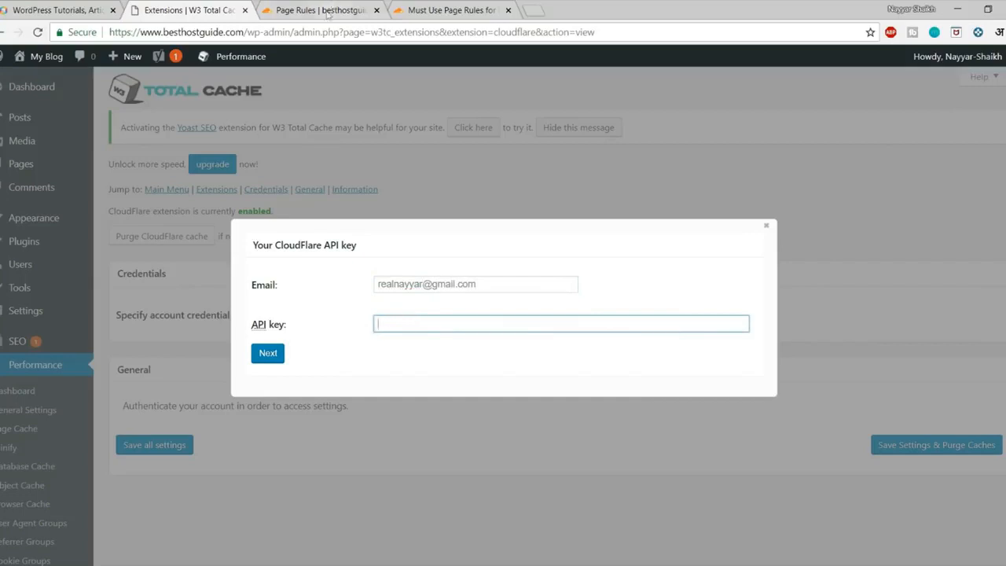
{"action": "left_click", "coordinate": [322, 10]}
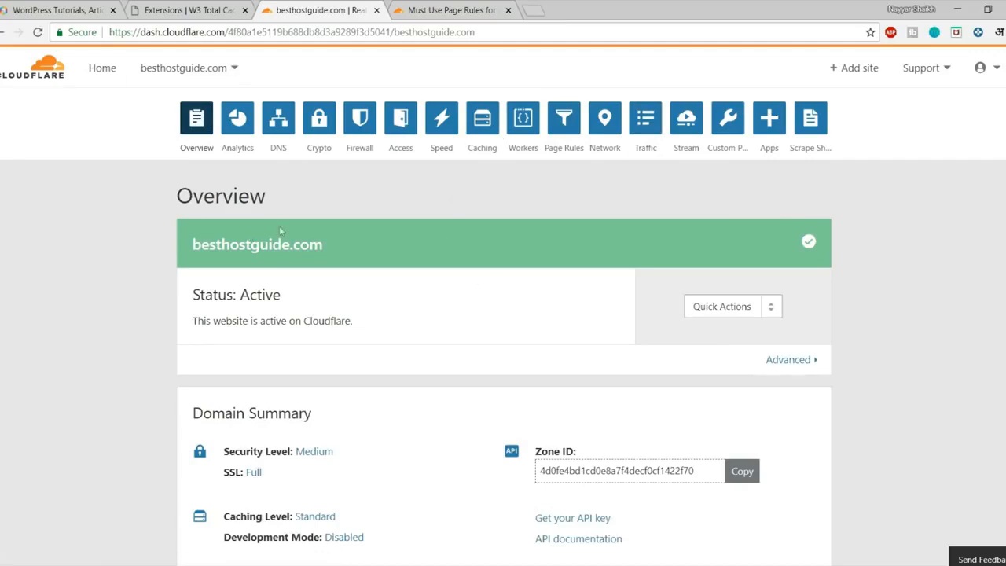
Reveal Cloudflare's Global API Key after entering the account password and passing reCAPTCHA.
{"action": "scroll", "coordinate": [449, 243], "scroll_direction": "down", "scroll_amount": 5}
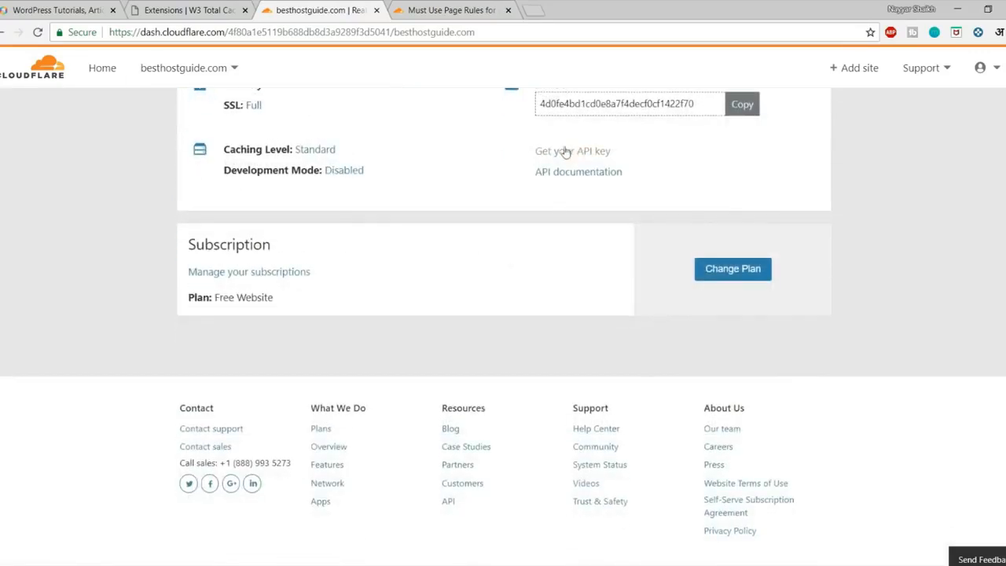
{"action": "scroll", "coordinate": [595, 186], "scroll_direction": "up", "scroll_amount": 3}
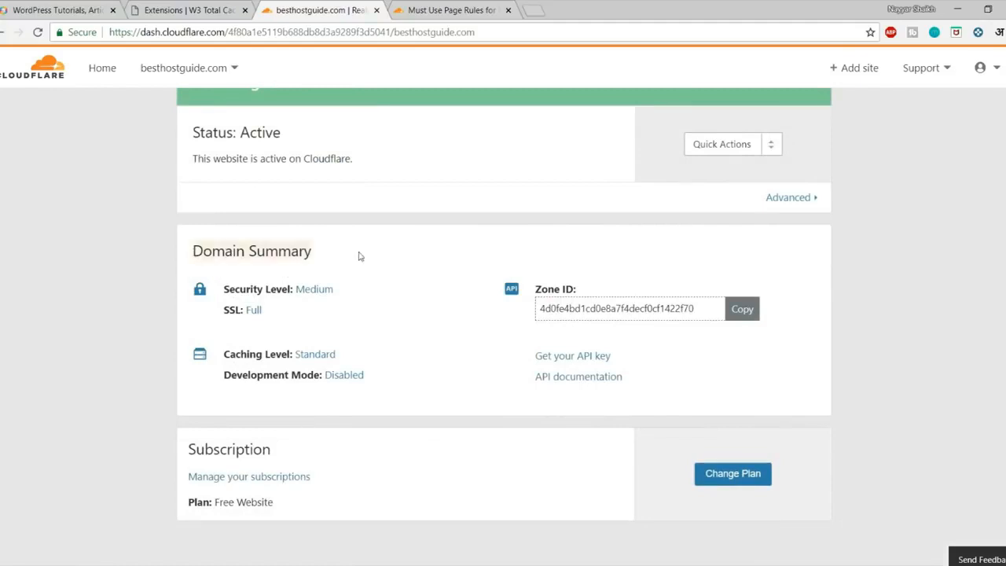
{"action": "left_click", "coordinate": [590, 360]}
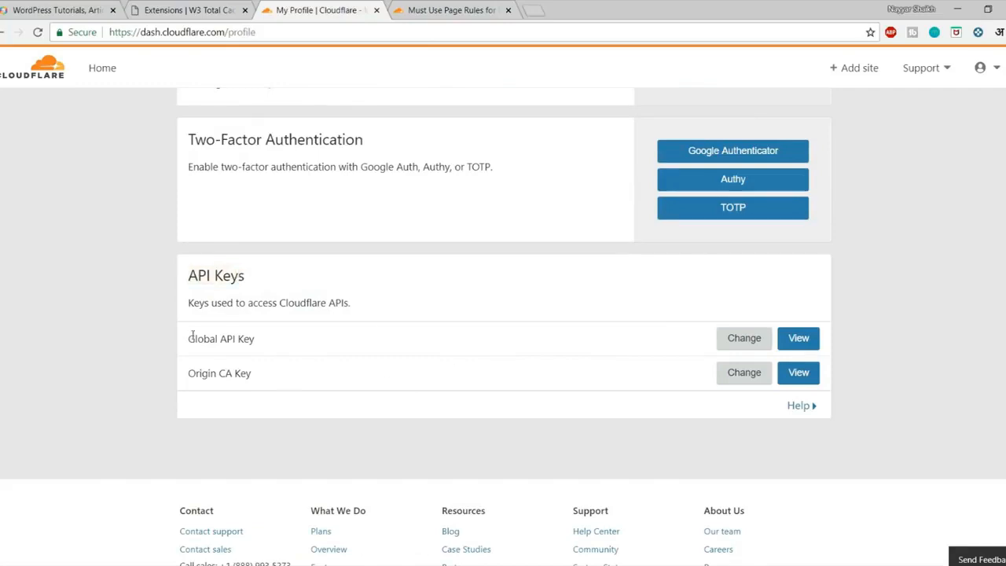
{"action": "left_click", "coordinate": [796, 342]}
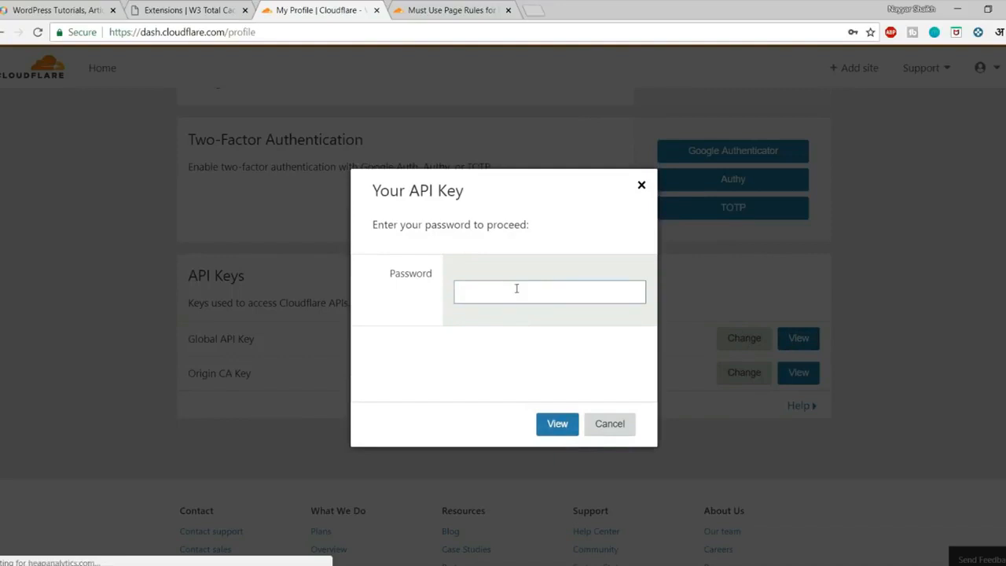
{"action": "left_click", "coordinate": [450, 366]}
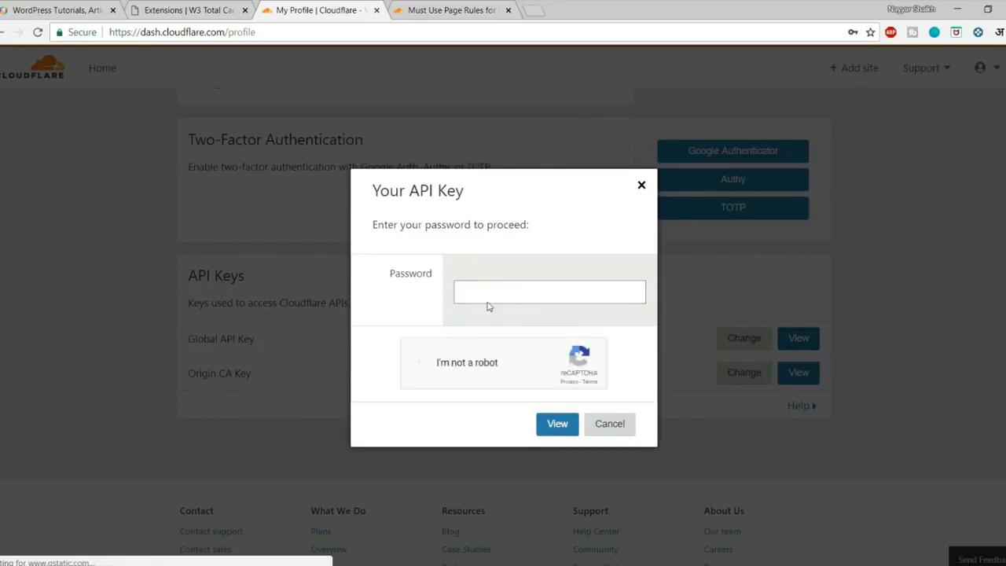
{"action": "left_click", "coordinate": [496, 290]}
{"action": "left_click", "coordinate": [528, 329]}
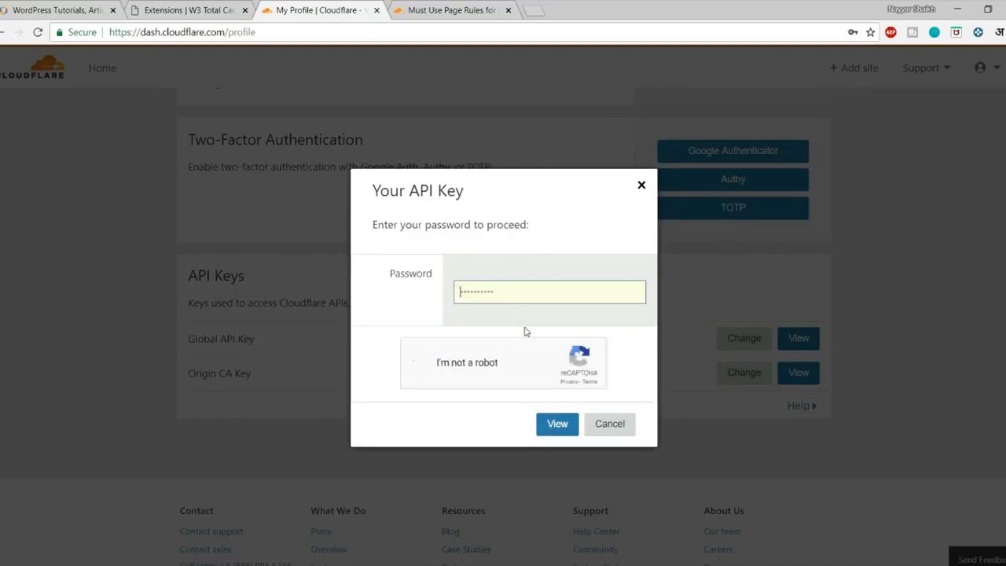
{"action": "left_click", "coordinate": [476, 295]}
{"action": "left_click", "coordinate": [482, 330]}
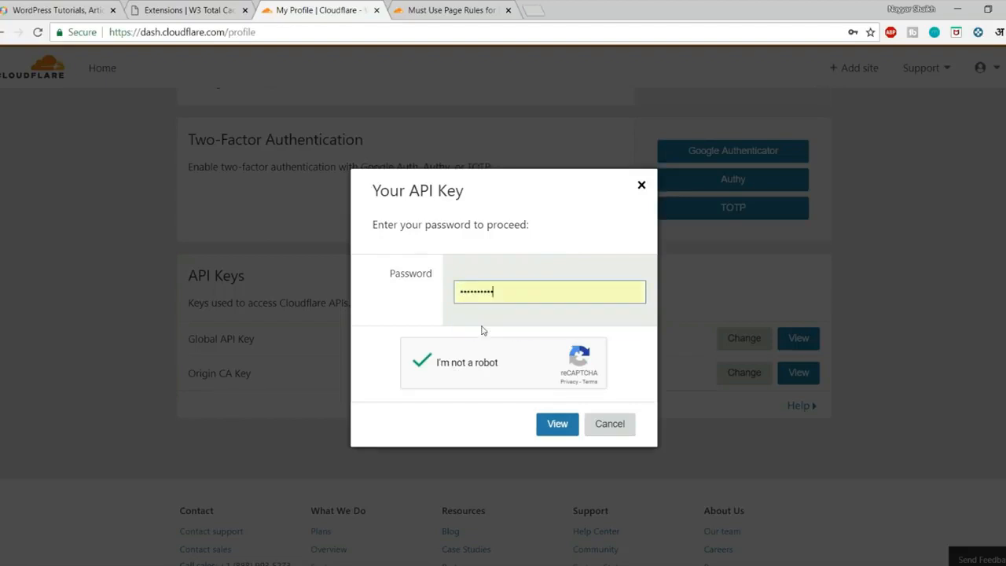
{"action": "left_click", "coordinate": [551, 423]}
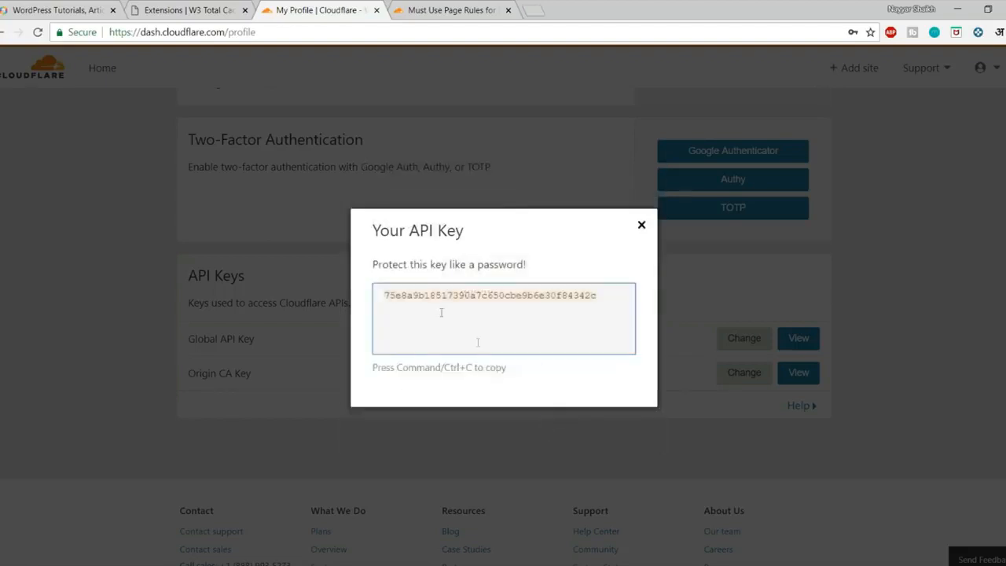
Copy the Global API Key and paste it into W3 Total Cache's API key field.
{"action": "key", "text": "ctrl+c"}
{"action": "left_click", "coordinate": [203, 8]}
{"action": "key", "text": "ctrl+v"}
Submit the e-mail and API key, select besthostguide.com as the zone, and review the settings.
{"action": "left_click", "coordinate": [278, 362]}
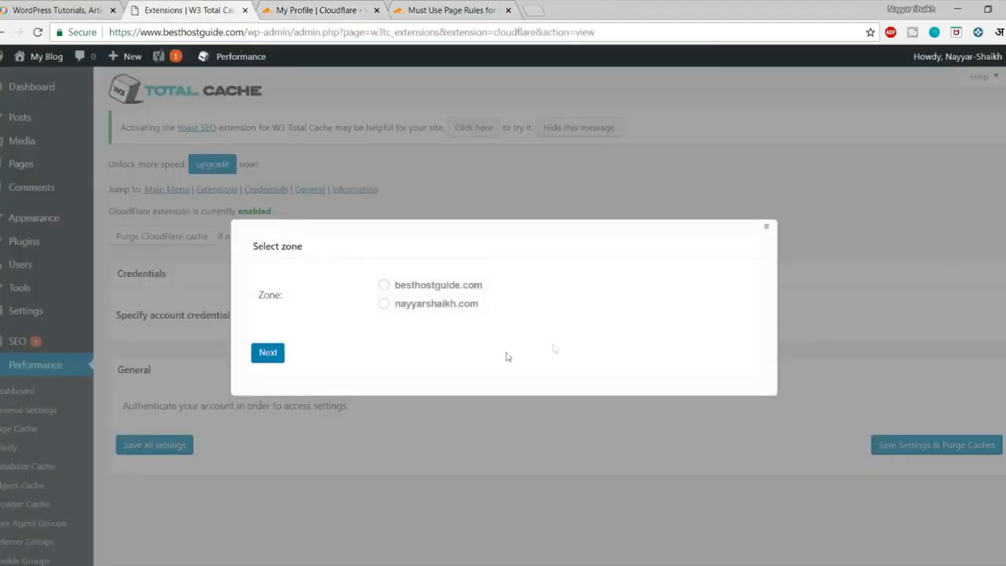
{"action": "left_click", "coordinate": [419, 287]}
{"action": "left_click", "coordinate": [267, 351]}
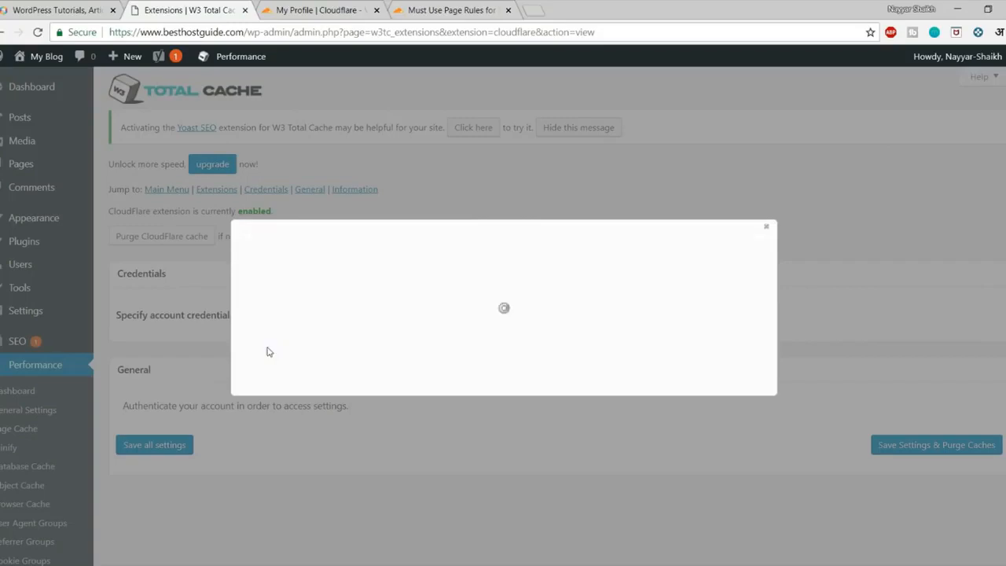
{"action": "scroll", "coordinate": [590, 409], "scroll_direction": "down", "scroll_amount": 3}
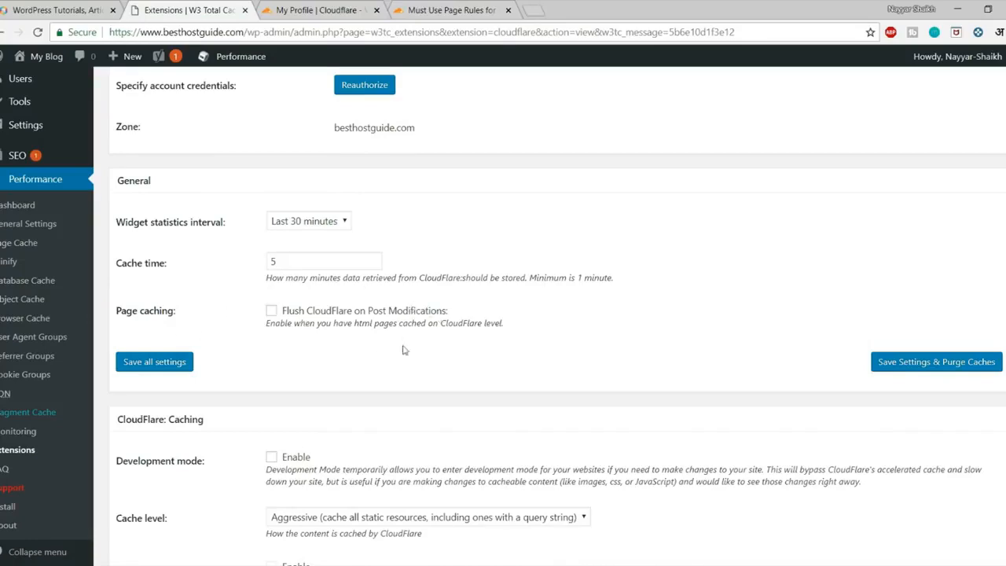
{"action": "scroll", "coordinate": [434, 315], "scroll_direction": "down", "scroll_amount": 3}
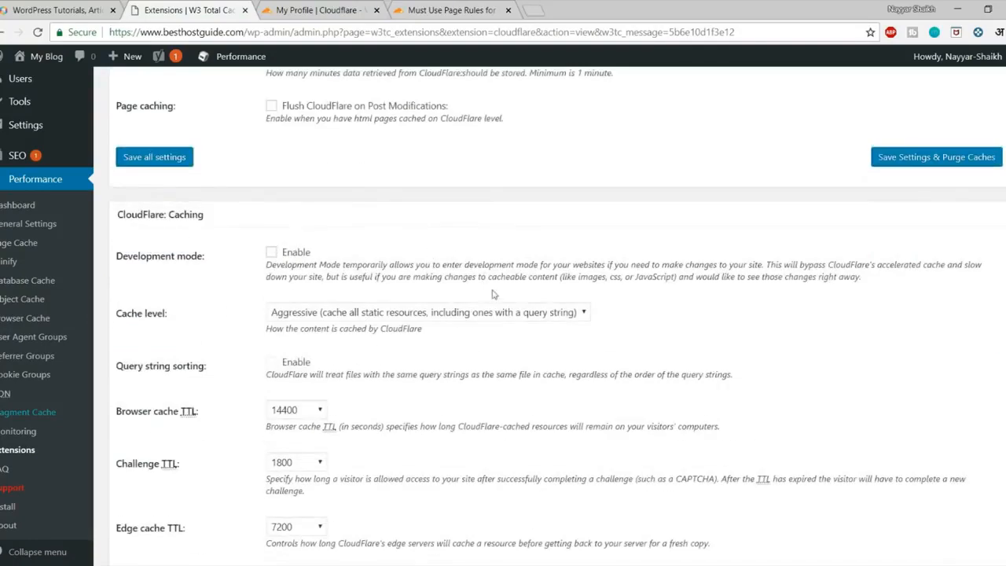
{"action": "scroll", "coordinate": [497, 301], "scroll_direction": "down", "scroll_amount": 10}
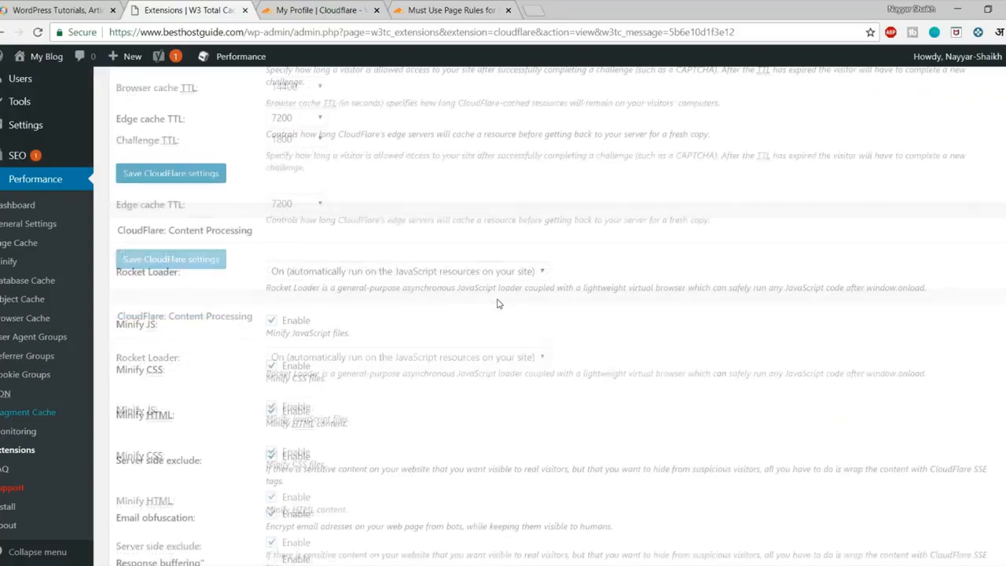
{"action": "scroll", "coordinate": [497, 304], "scroll_direction": "down", "scroll_amount": 15}
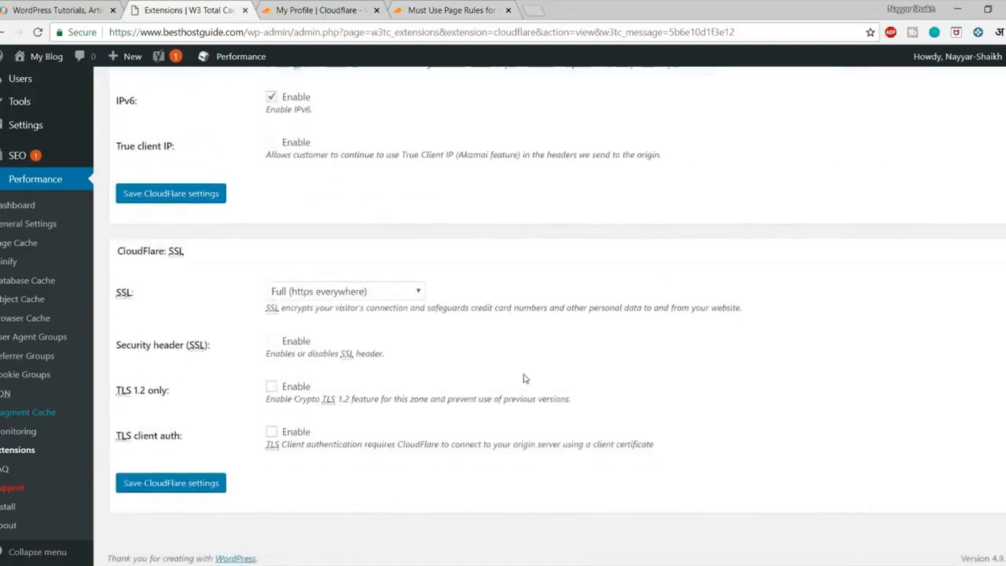
{"action": "scroll", "coordinate": [525, 379], "scroll_direction": "up", "scroll_amount": 15}
{"action": "scroll", "coordinate": [527, 377], "scroll_direction": "up", "scroll_amount": 10}
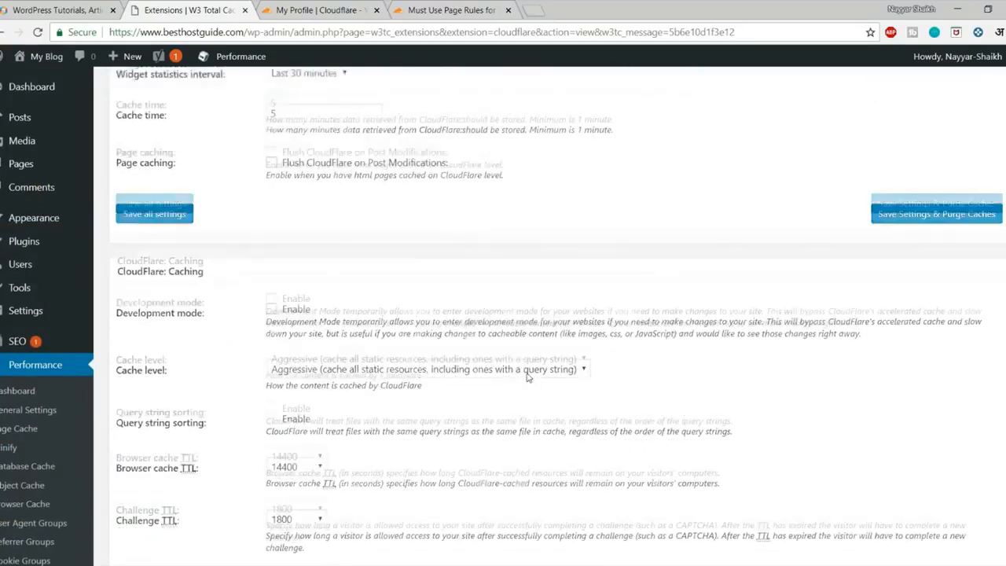
{"action": "scroll", "coordinate": [529, 377], "scroll_direction": "down", "scroll_amount": 2}
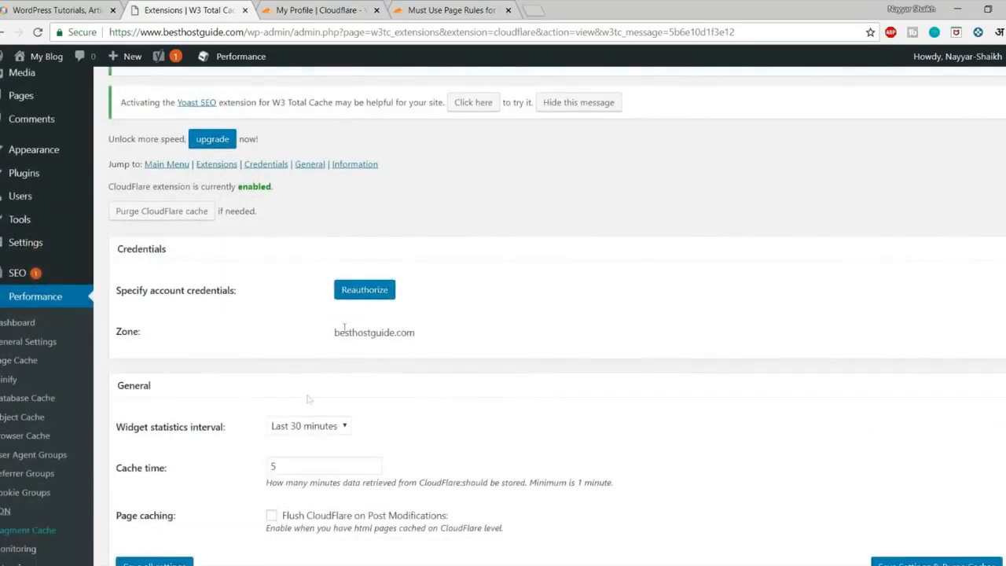
{"action": "scroll", "coordinate": [488, 380], "scroll_direction": "down", "scroll_amount": 2}
Save W3 Total Cache's General Settings using Save Settings & Purge Caches.
{"action": "left_click", "coordinate": [33, 227]}
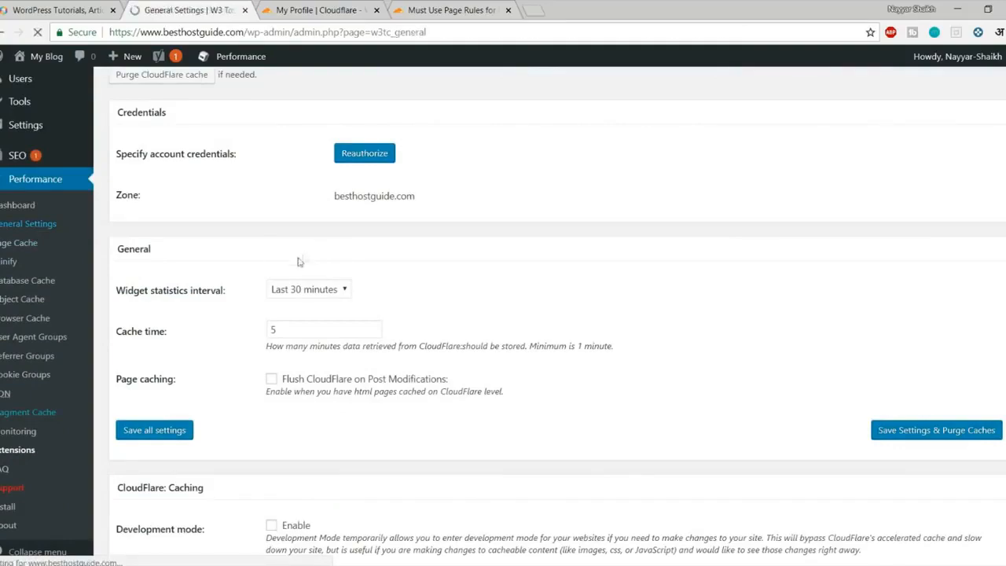
{"action": "scroll", "coordinate": [376, 349], "scroll_direction": "down", "scroll_amount": 5}
{"action": "scroll", "coordinate": [377, 350], "scroll_direction": "down", "scroll_amount": 10}
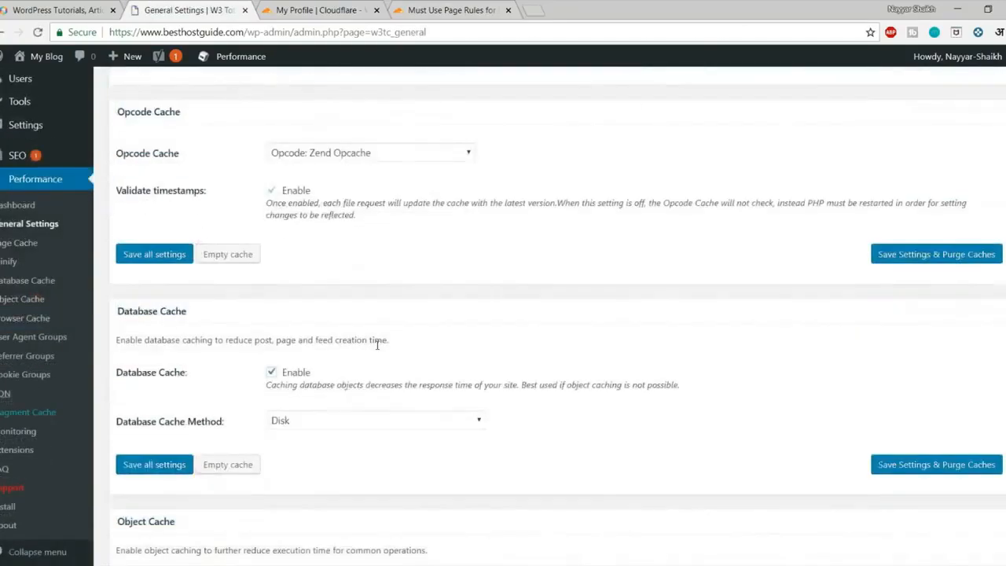
{"action": "scroll", "coordinate": [377, 346], "scroll_direction": "down", "scroll_amount": 5}
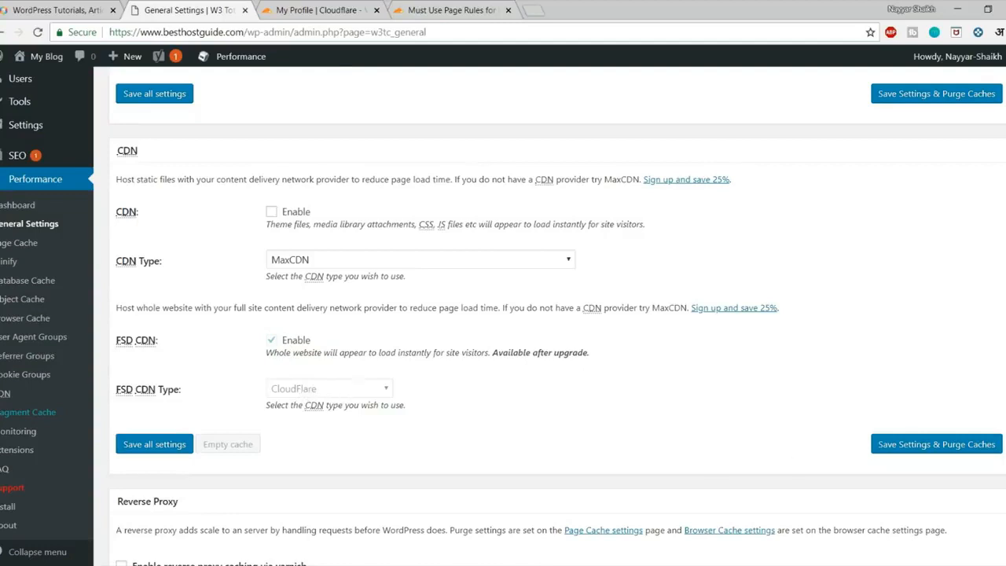
{"action": "left_click", "coordinate": [916, 453]}
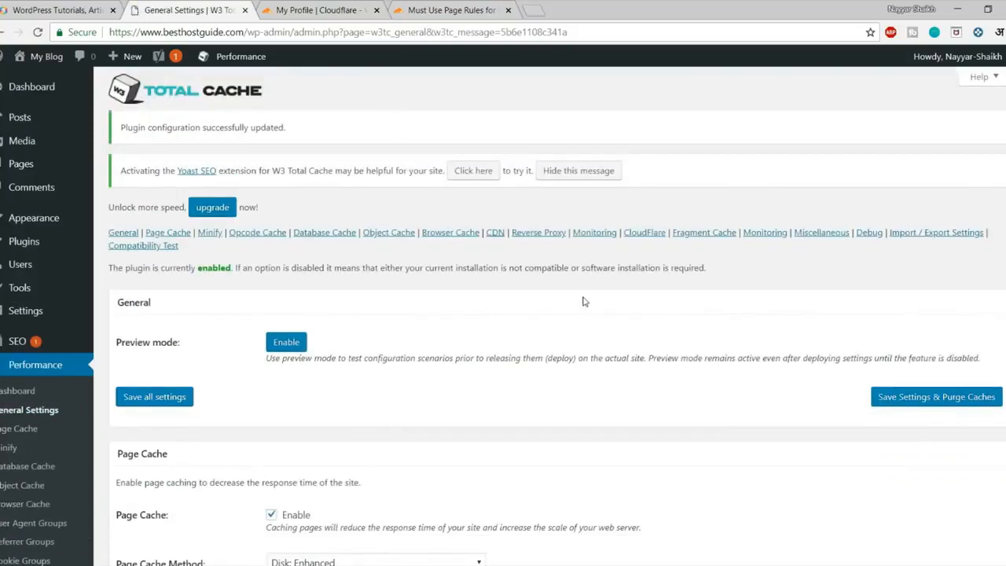
{"action": "left_click", "coordinate": [535, 11]}
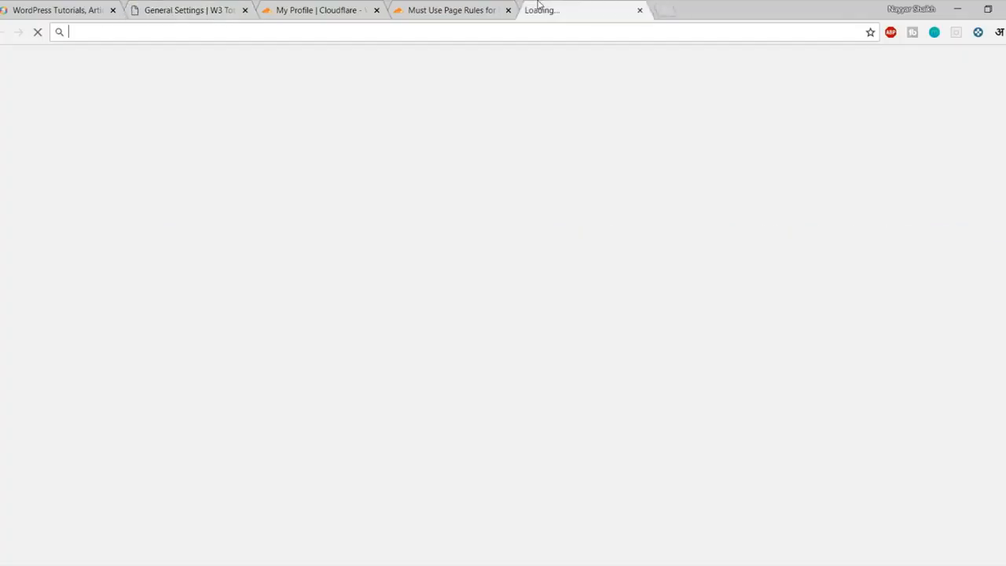
{"action": "type", "text": "gt"}
{"action": "key", "text": "Return"}
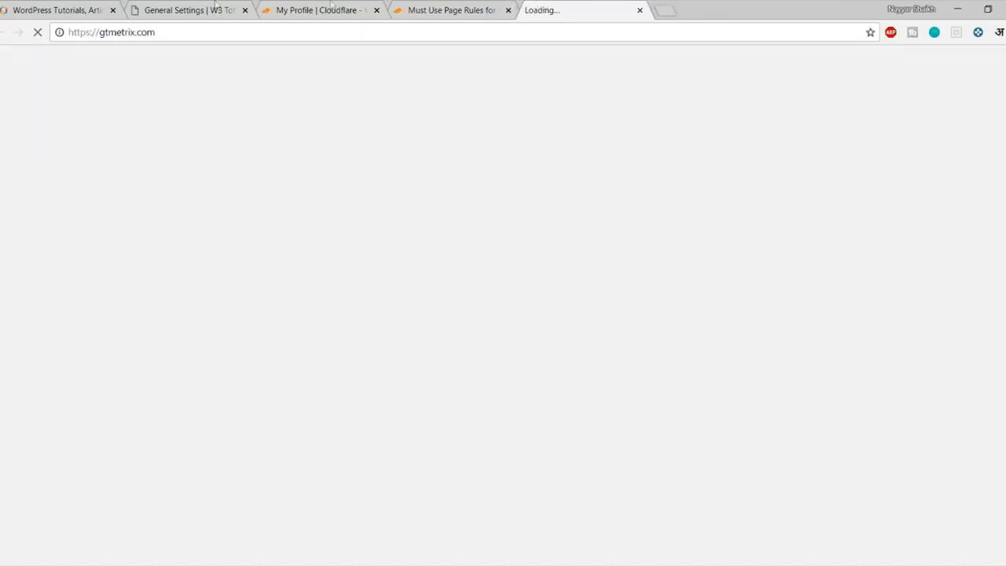
{"action": "left_click", "coordinate": [189, 9]}
{"action": "left_click_drag", "start_coordinate": [245, 32], "coordinate": [104, 36]}
{"action": "left_click", "coordinate": [585, 10]}
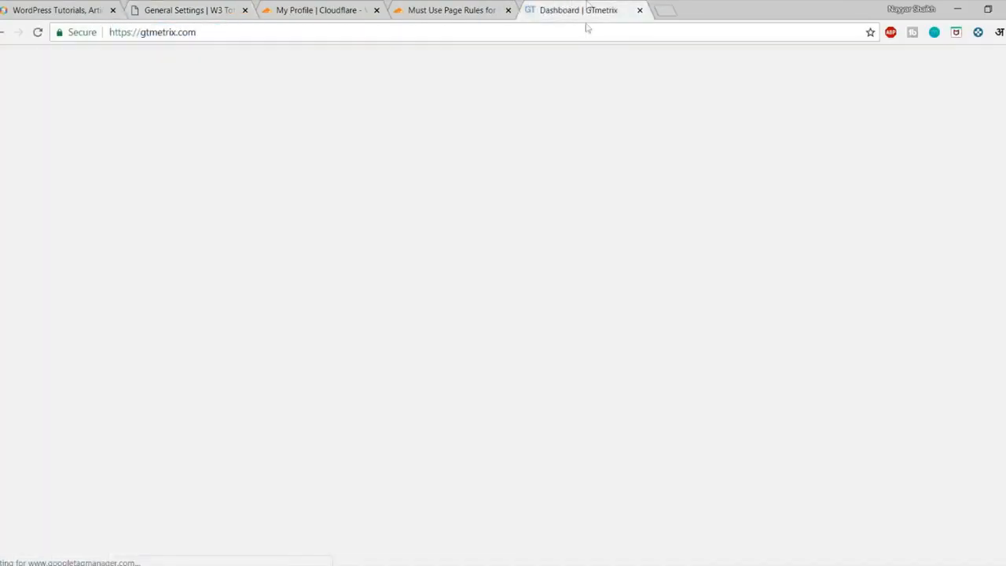
{"action": "left_click", "coordinate": [454, 355]}
{"action": "key", "text": "ctrl+v"}
{"action": "left_click", "coordinate": [896, 353]}
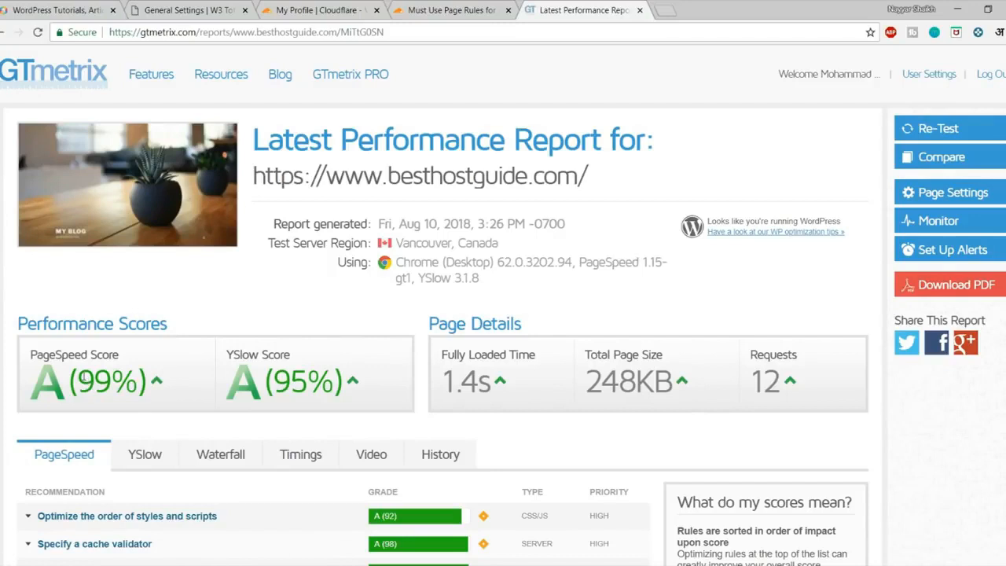
Highlight the report's 99% PageSpeed, 95% YSlow and 1.4s fully loaded results.
{"action": "left_click_drag", "start_coordinate": [82, 377], "coordinate": [125, 380]}
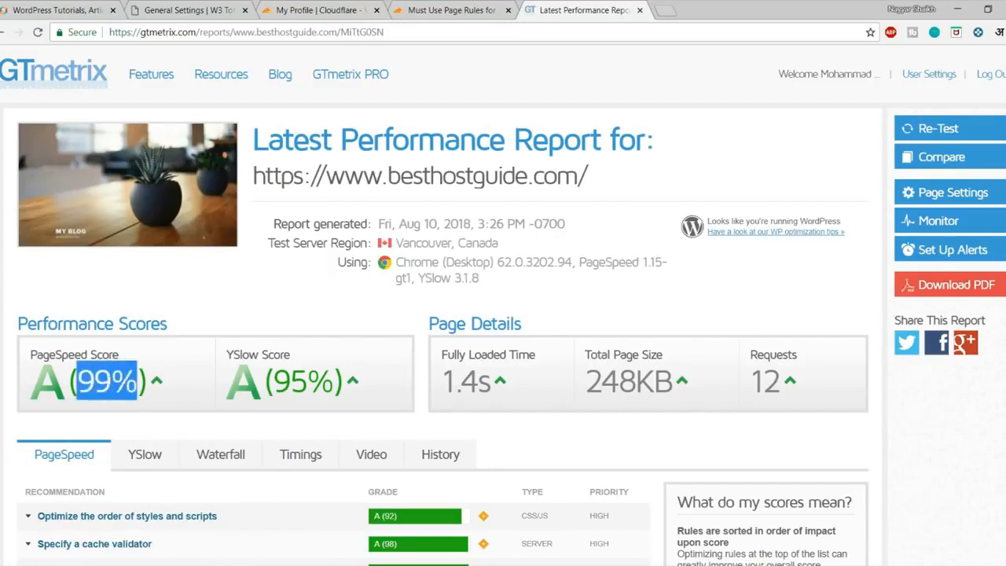
{"action": "left_click", "coordinate": [248, 384]}
{"action": "left_click_drag", "start_coordinate": [271, 384], "coordinate": [333, 384]}
{"action": "left_click", "coordinate": [321, 385]}
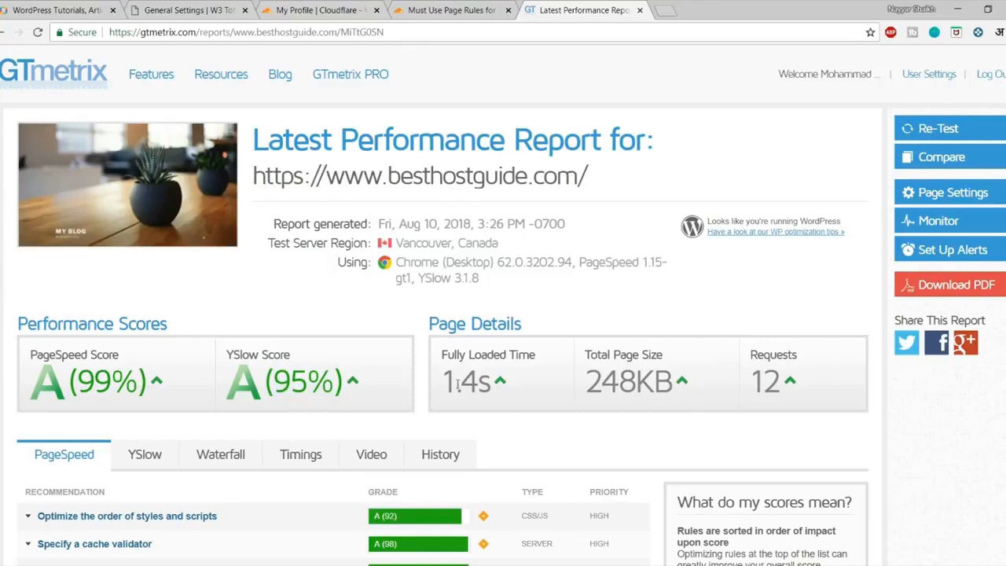
{"action": "left_click_drag", "start_coordinate": [445, 382], "coordinate": [496, 383]}
{"action": "left_click", "coordinate": [511, 389]}
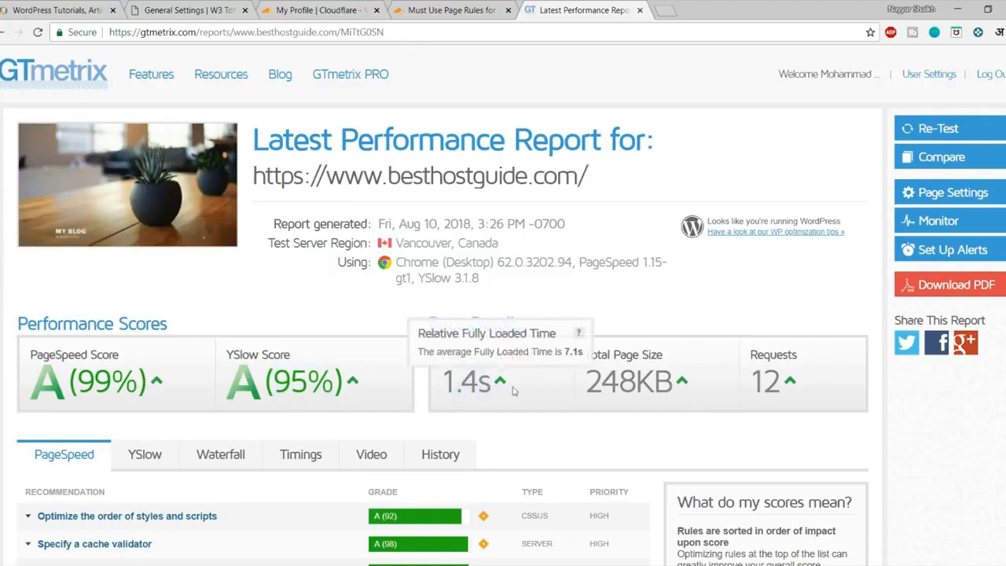
{"action": "scroll", "coordinate": [557, 387], "scroll_direction": "down", "scroll_amount": 3}
{"action": "scroll", "coordinate": [338, 251], "scroll_direction": "up", "scroll_amount": 3}
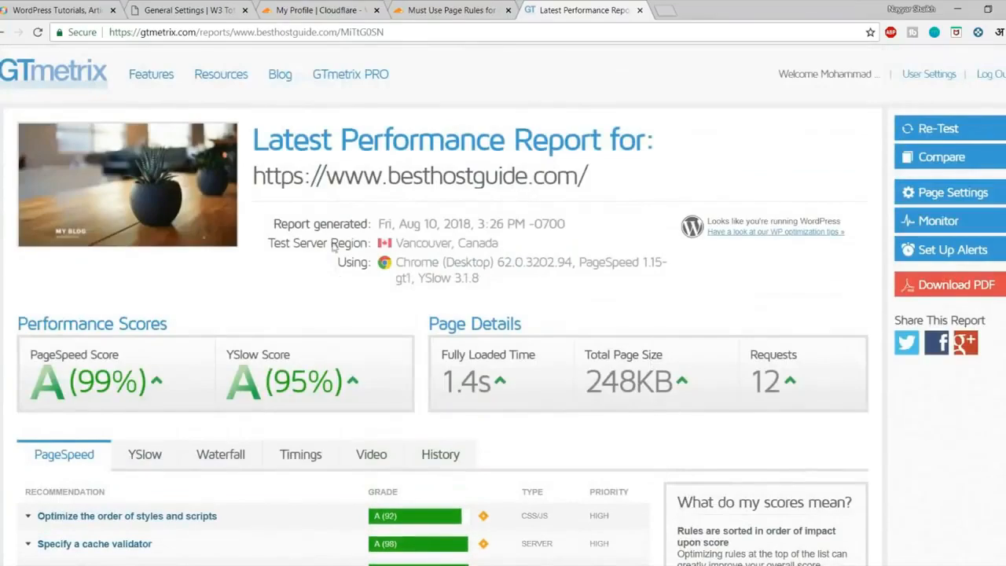
{"action": "scroll", "coordinate": [233, 279], "scroll_direction": "down", "scroll_amount": 3}
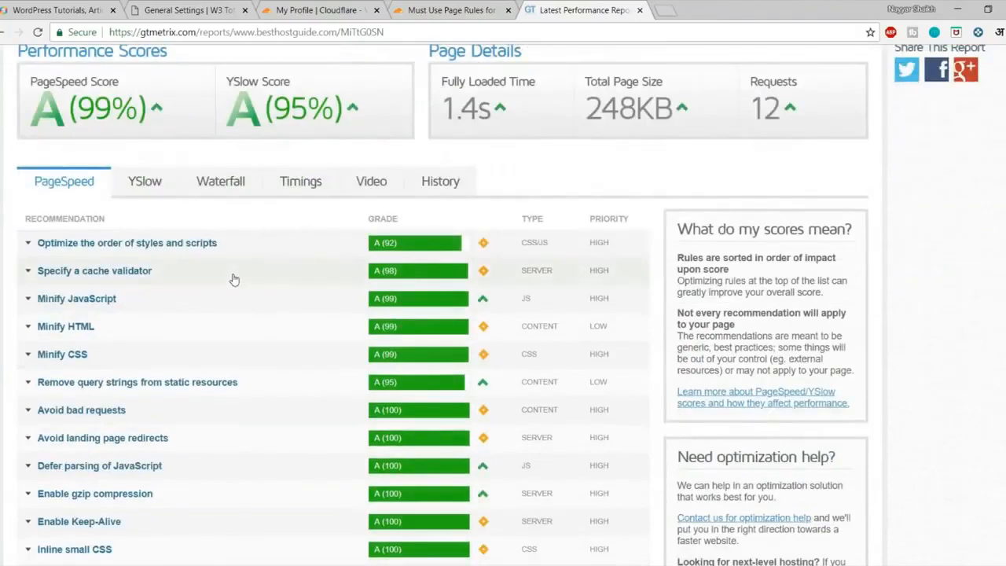
{"action": "scroll", "coordinate": [241, 341], "scroll_direction": "up", "scroll_amount": 3}
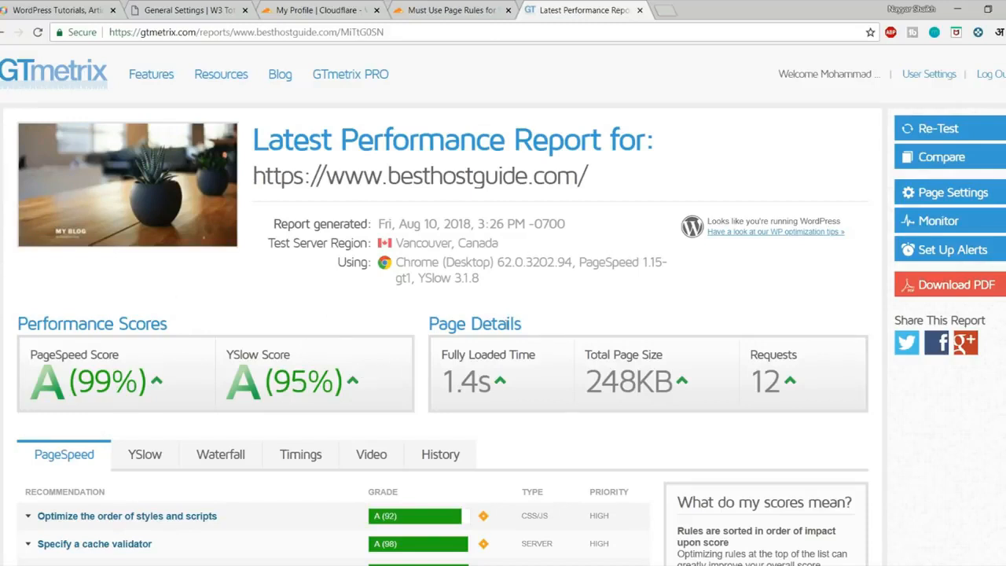
Uncheck Minify Enable in W3 Total Cache General Settings, then save with Save Settings & Purge Caches.
{"action": "left_click", "coordinate": [185, 11]}
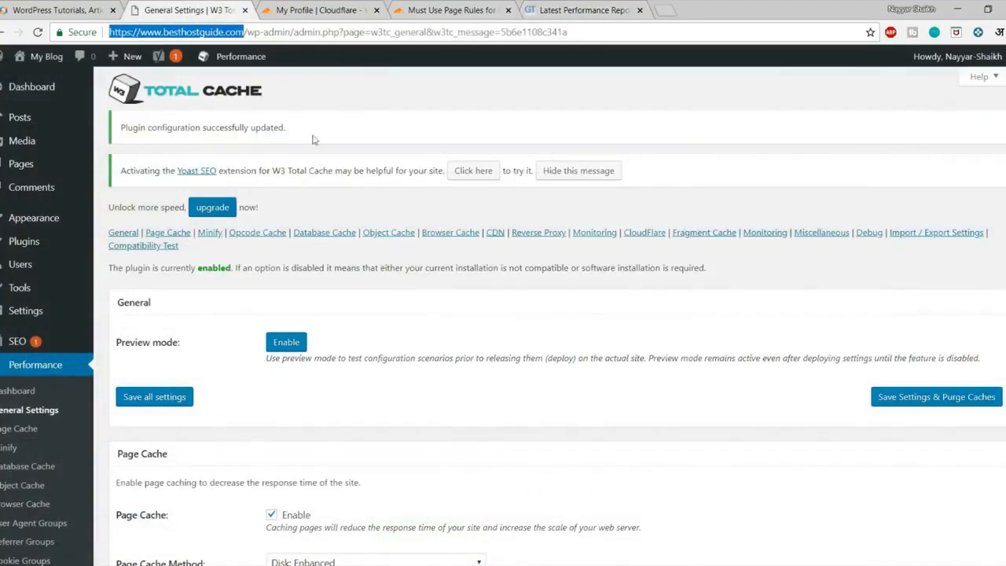
{"action": "scroll", "coordinate": [286, 258], "scroll_direction": "down", "scroll_amount": 3}
{"action": "scroll", "coordinate": [556, 245], "scroll_direction": "down", "scroll_amount": 3}
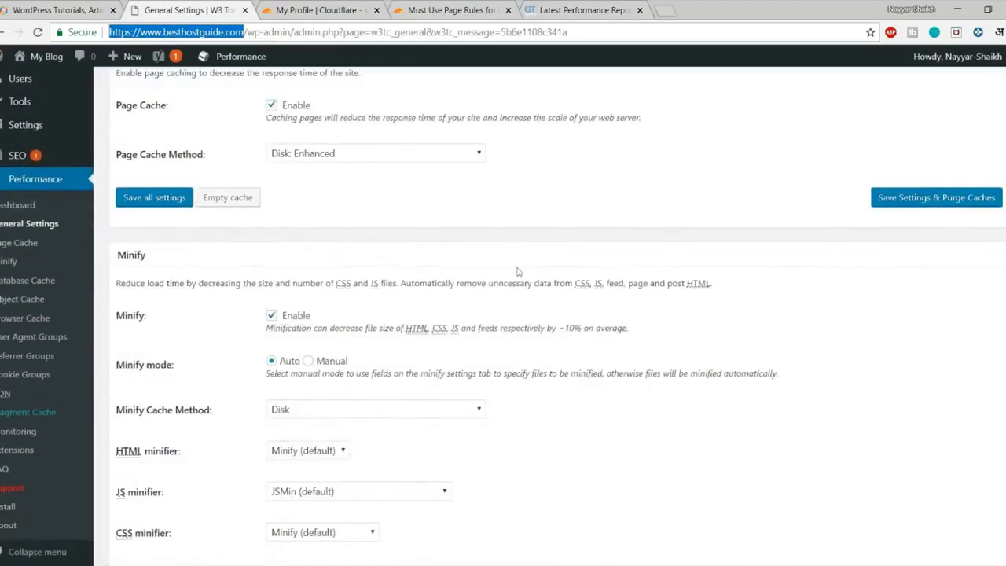
{"action": "left_click", "coordinate": [296, 315]}
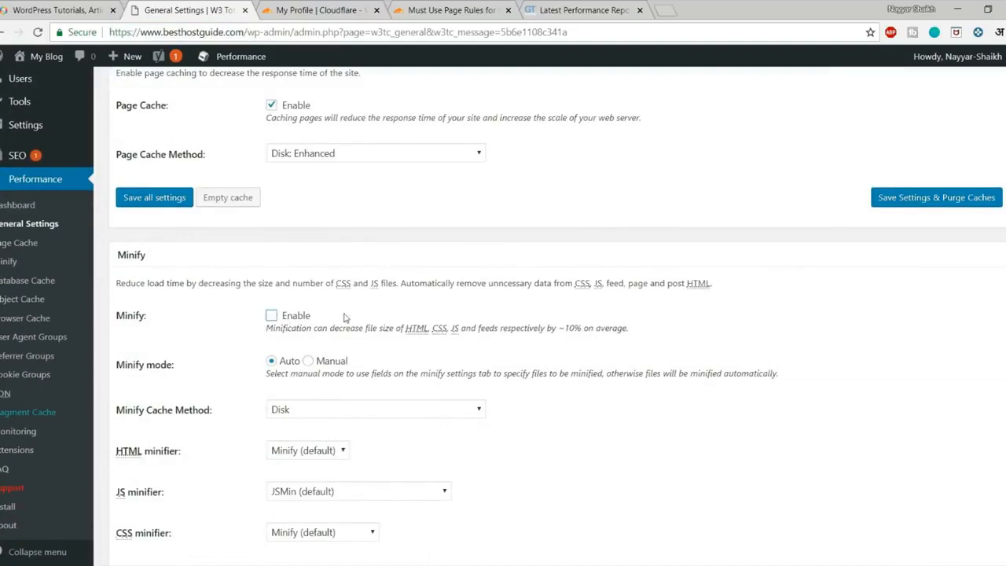
{"action": "scroll", "coordinate": [187, 291], "scroll_direction": "down", "scroll_amount": 2}
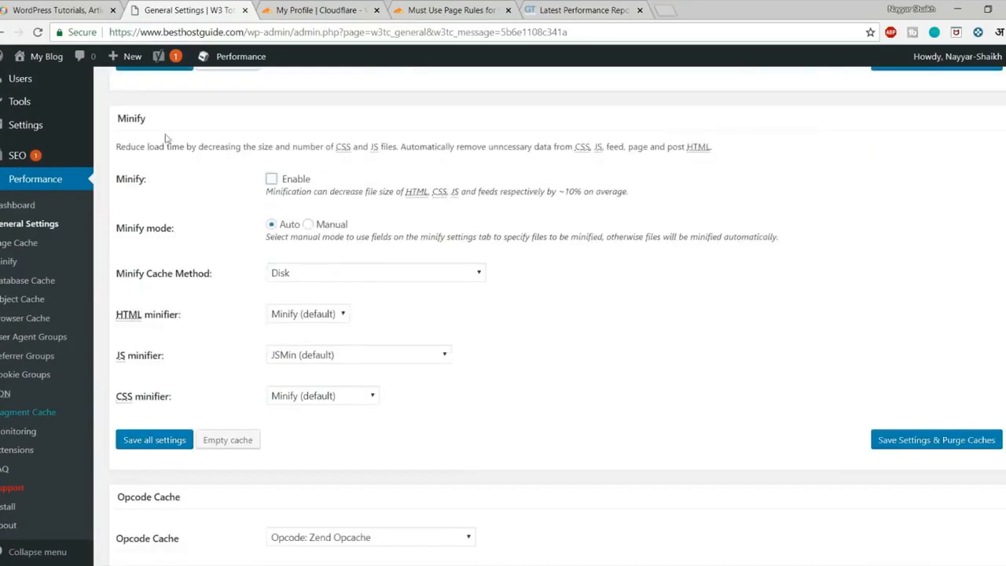
{"action": "left_click", "coordinate": [930, 439]}
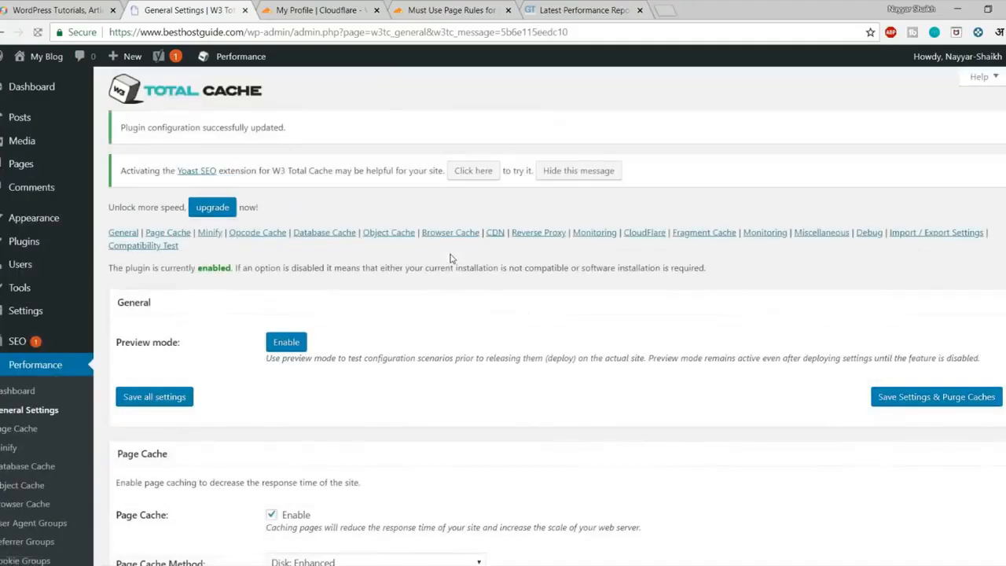
{"action": "scroll", "coordinate": [564, 346], "scroll_direction": "down", "scroll_amount": 5}
{"action": "scroll", "coordinate": [566, 355], "scroll_direction": "down", "scroll_amount": 2}
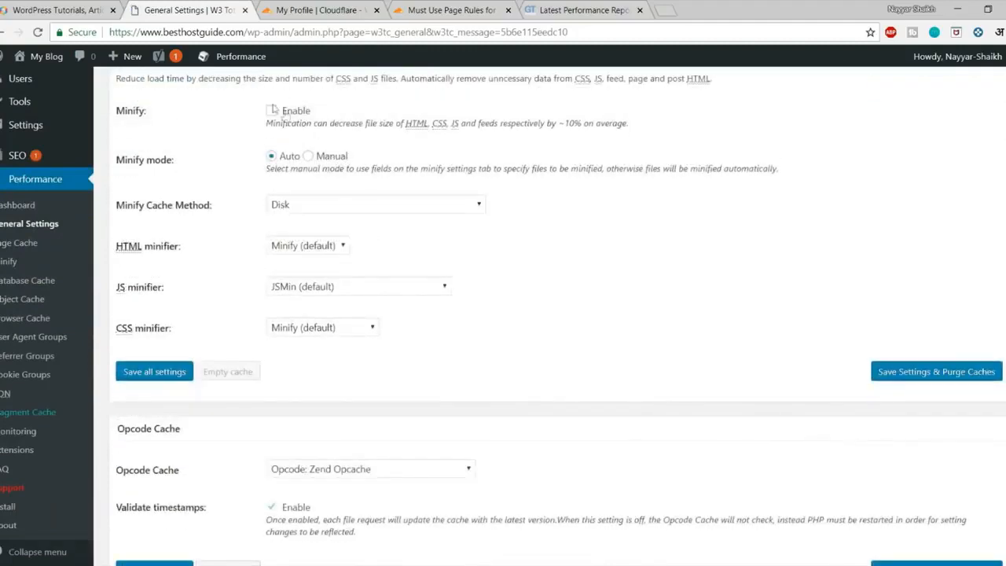